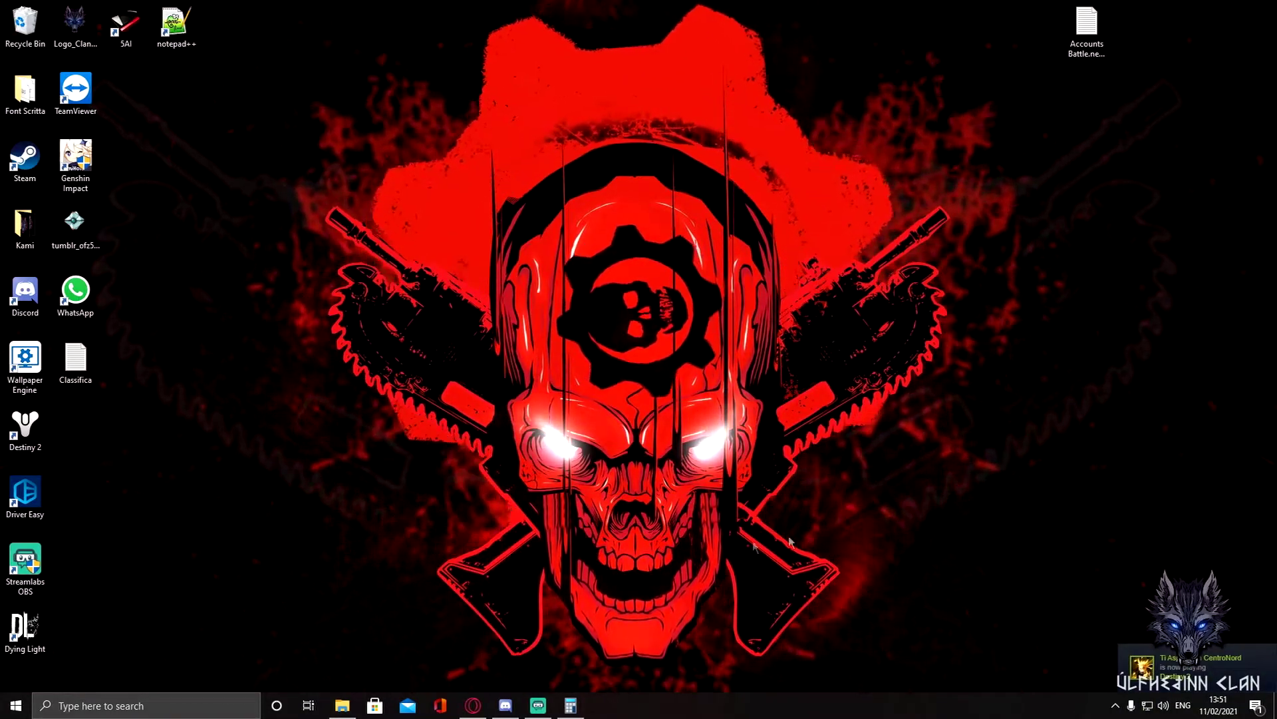
- Review the compatibility properties of the Streamlabs OBS desktop shortcut, including the option to run as an administrator
right_click(5, 576)
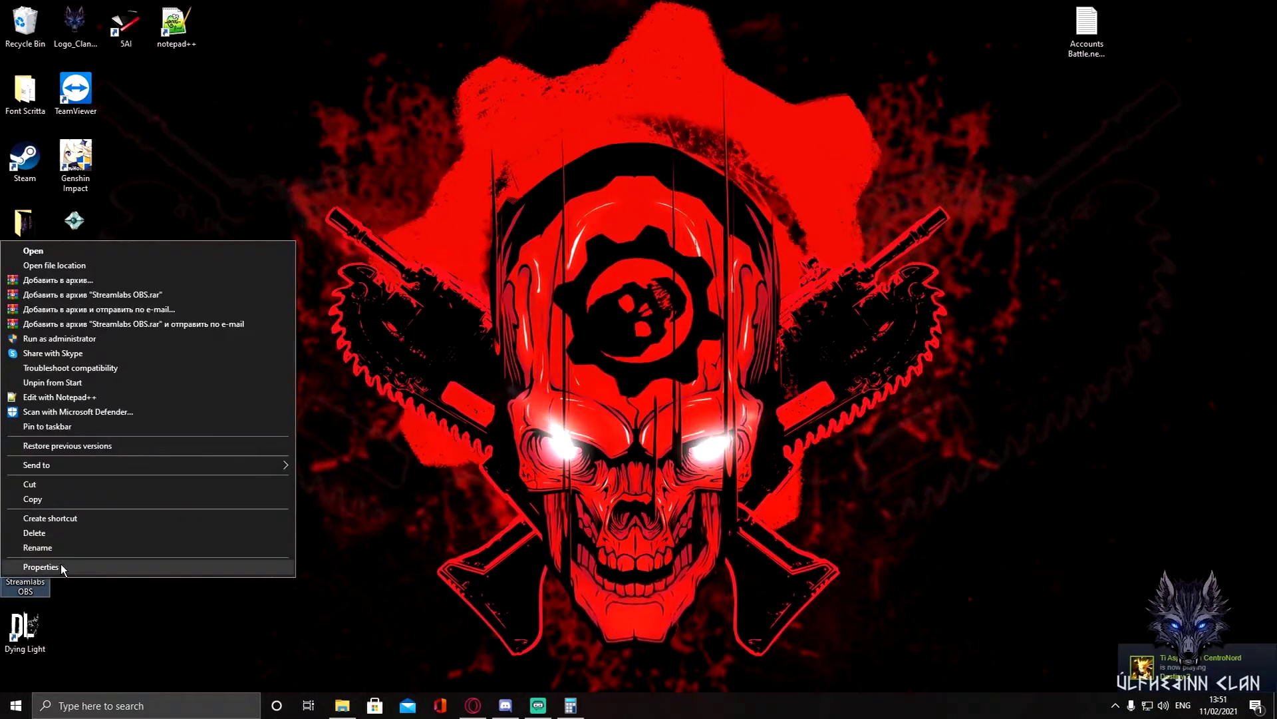
left_click(41, 566)
left_click_drag(219, 342, 357, 299)
left_click(370, 326)
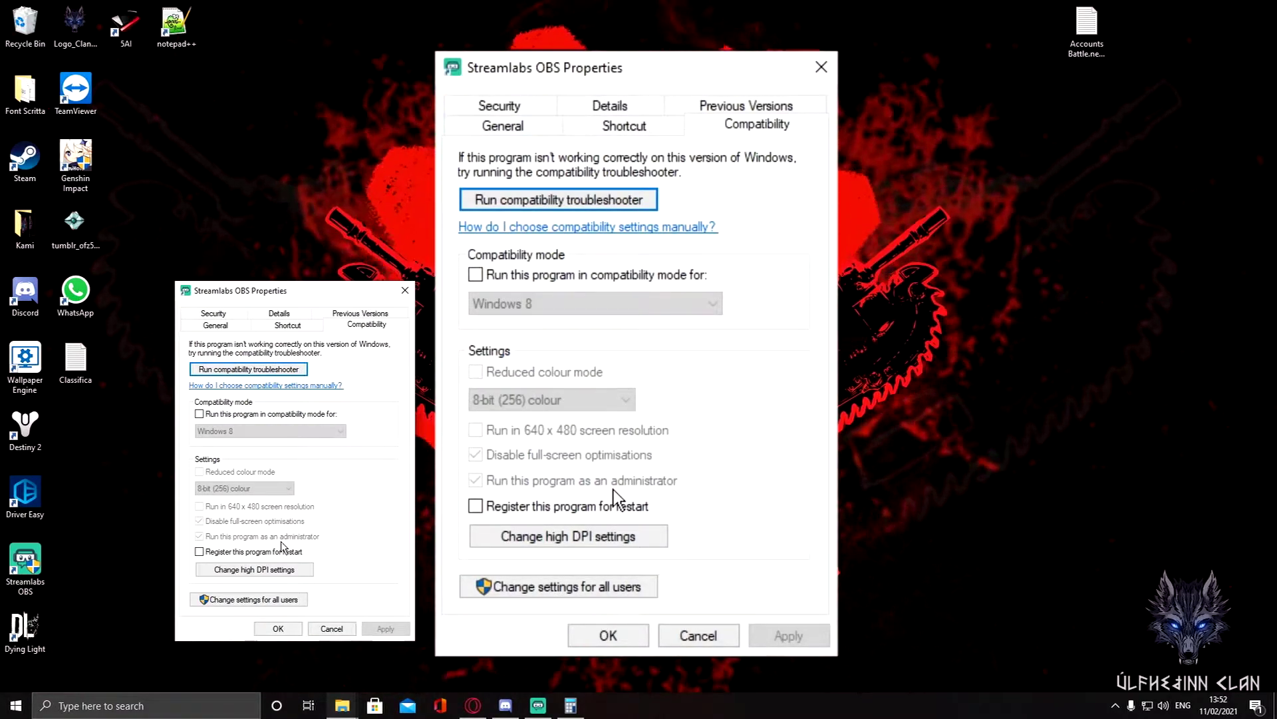
left_click(278, 628)
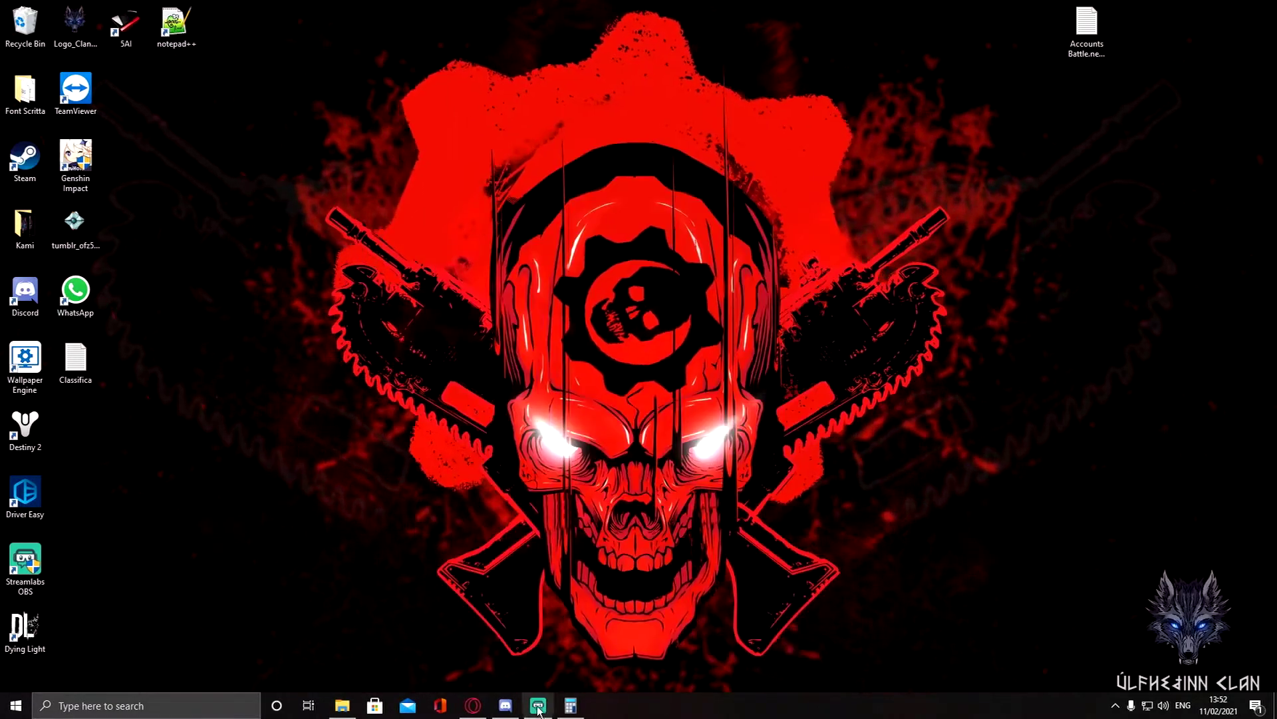
- Switch to Streamlabs OBS, open its settings and enable automatic recording when streaming in the general output options
left_click(538, 705)
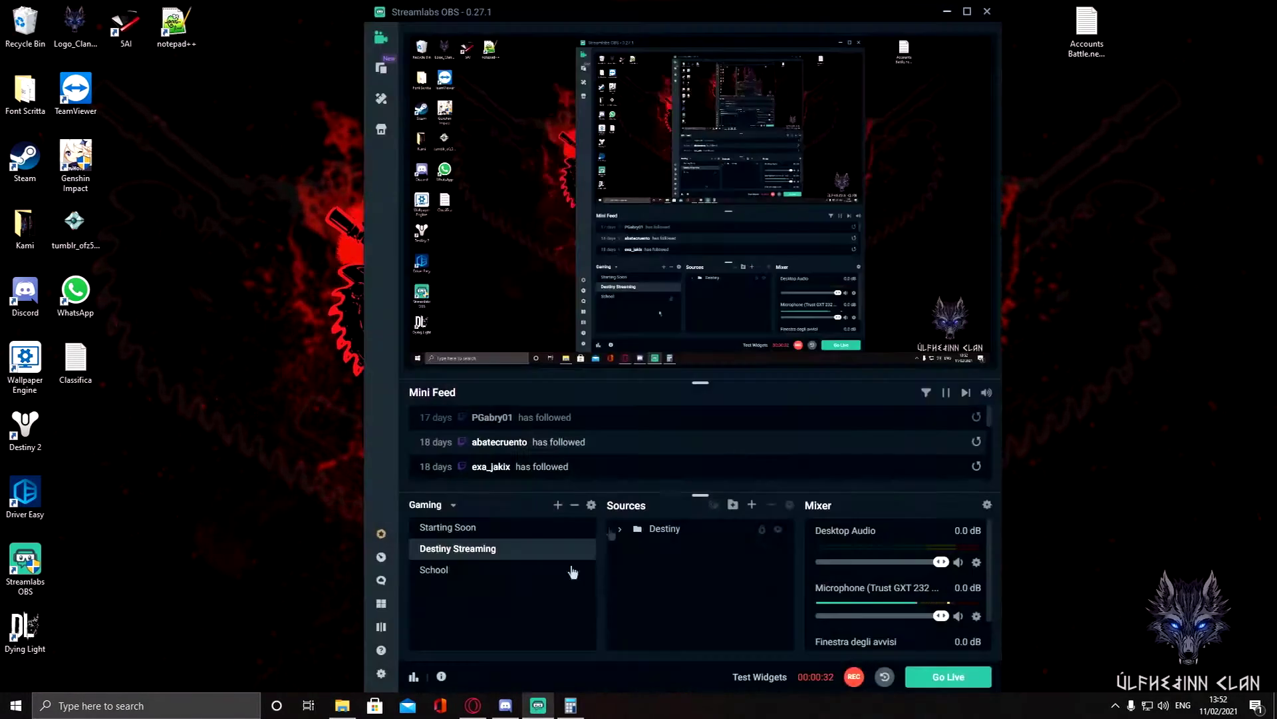
left_click(382, 674)
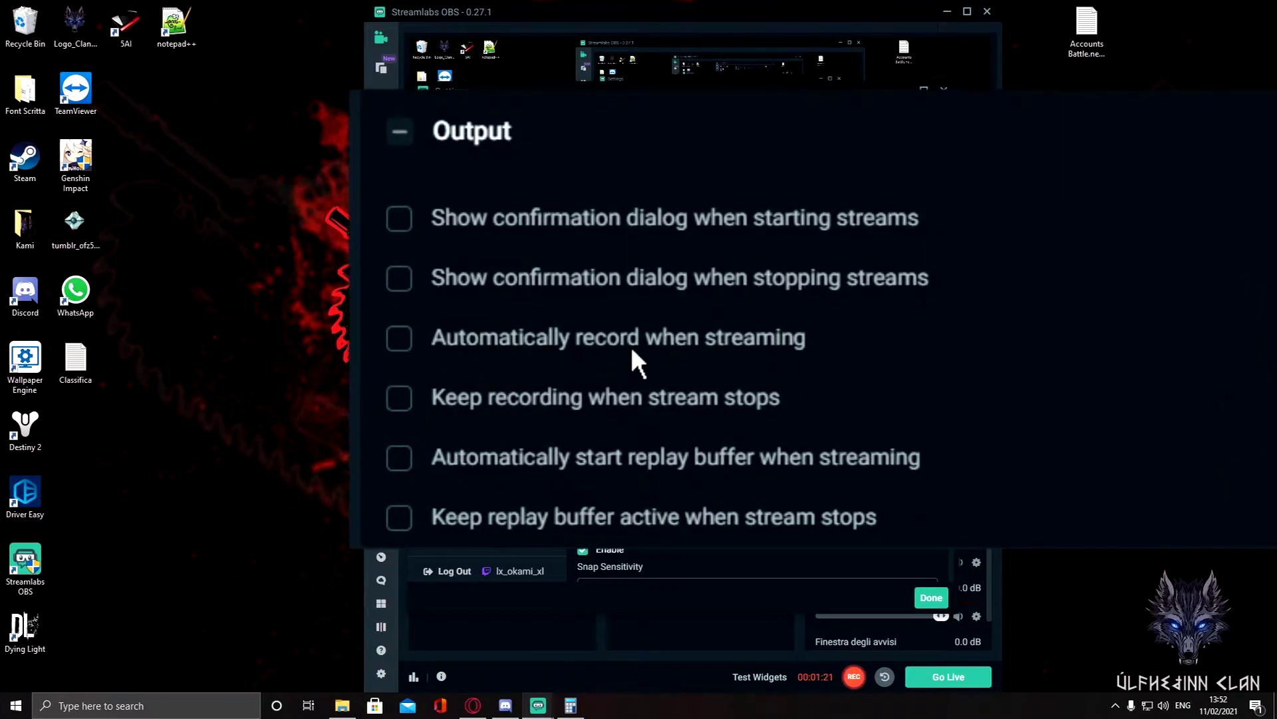
left_click(397, 353)
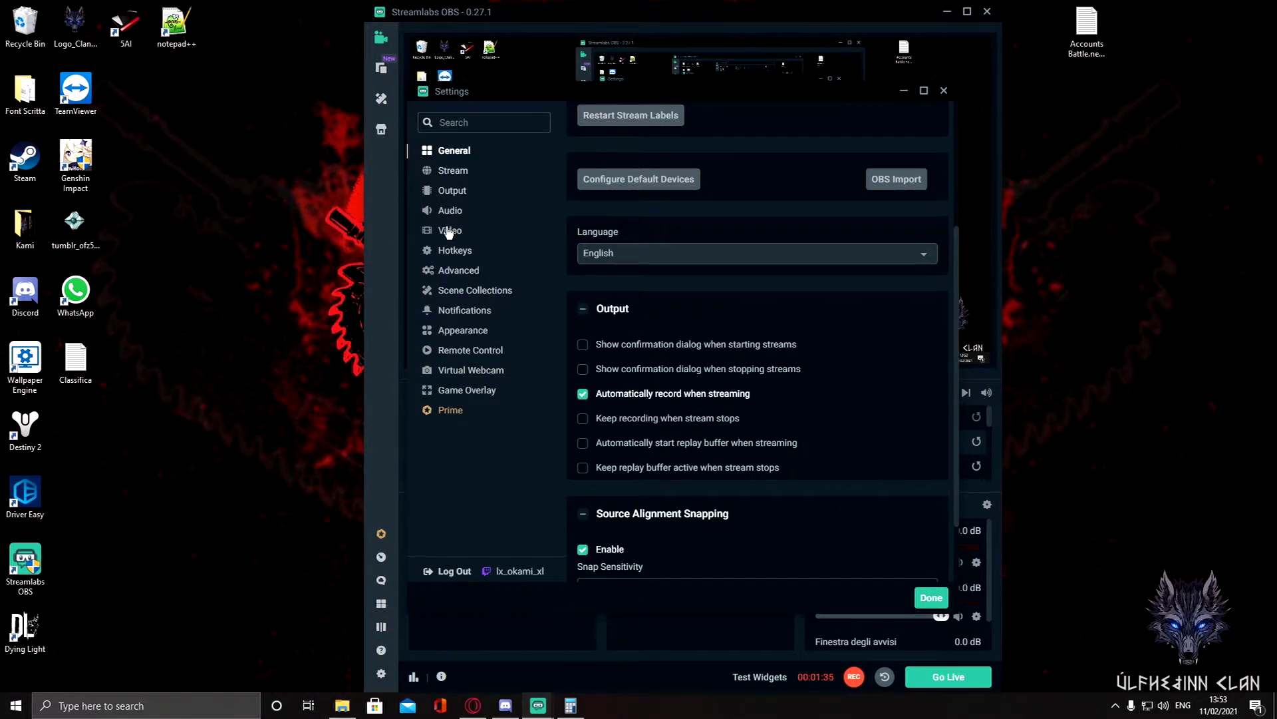
- Check the recording path in the recording section of the output settings
left_click(446, 193)
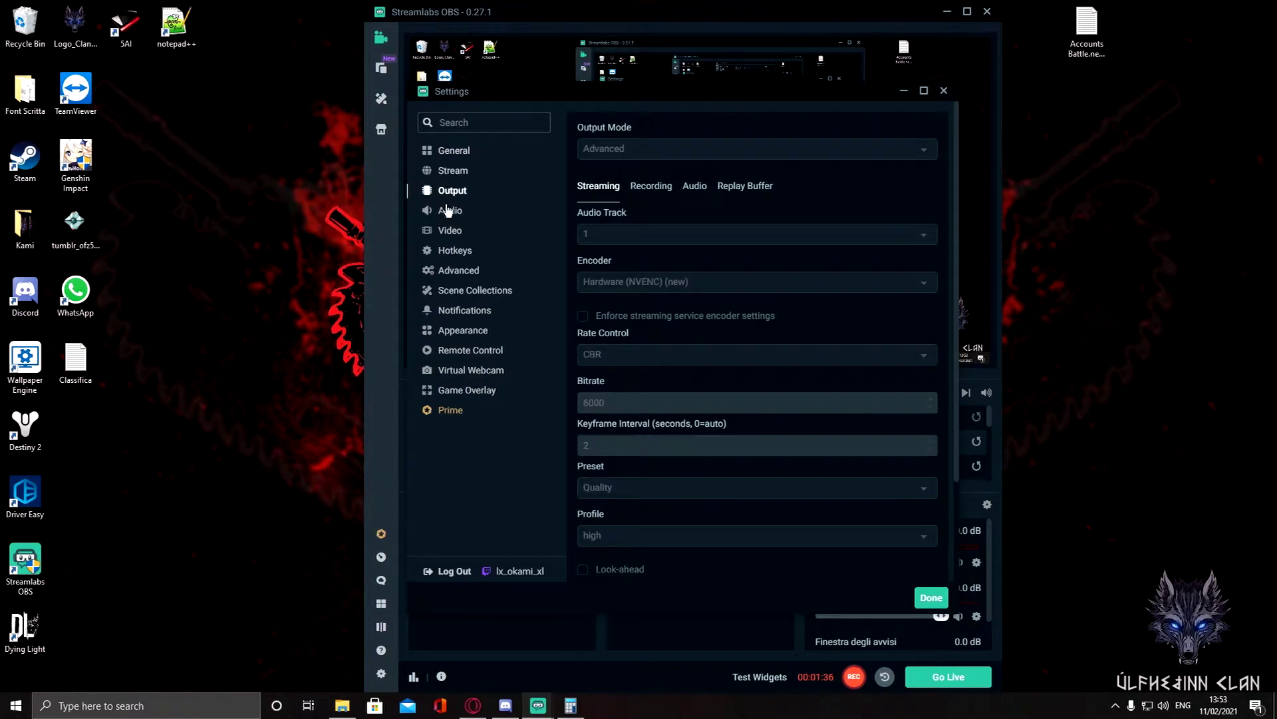
left_click(650, 186)
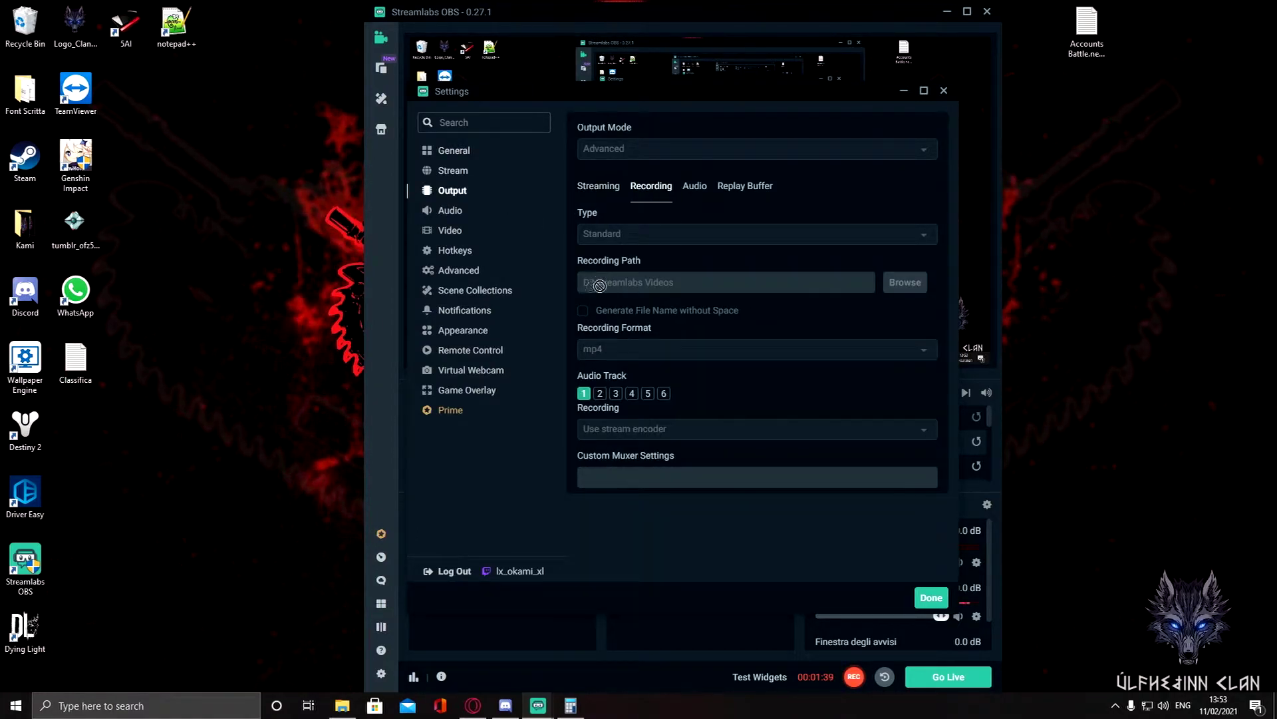
left_click_drag(688, 282, 628, 284)
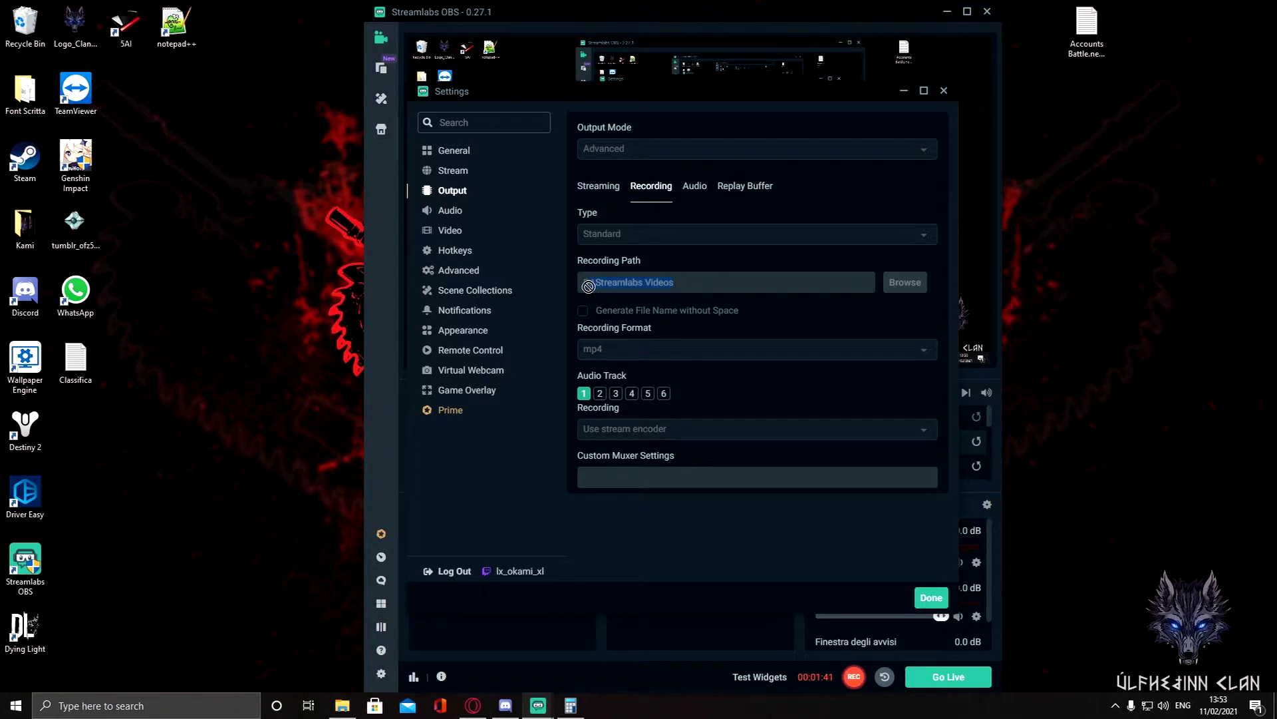
left_click(679, 287)
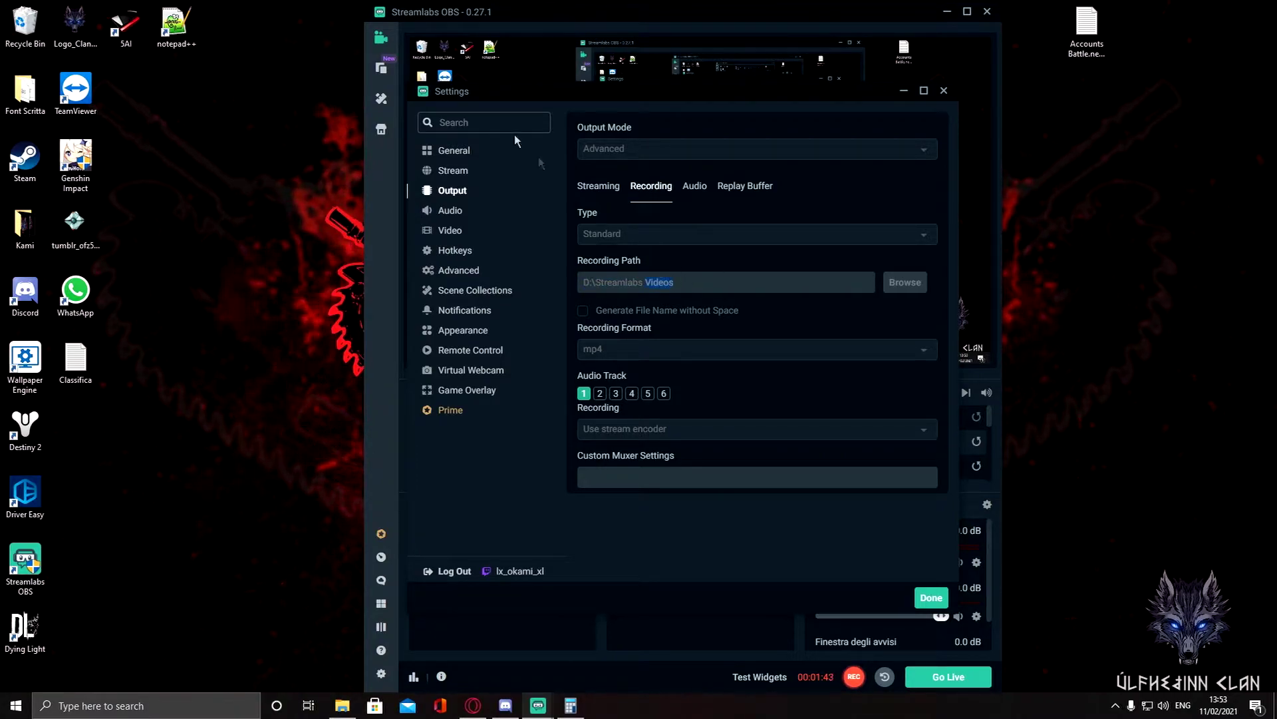
- Disable automatic recording when streaming in the general settings
left_click(457, 158)
scroll(797, 229, "down", 5)
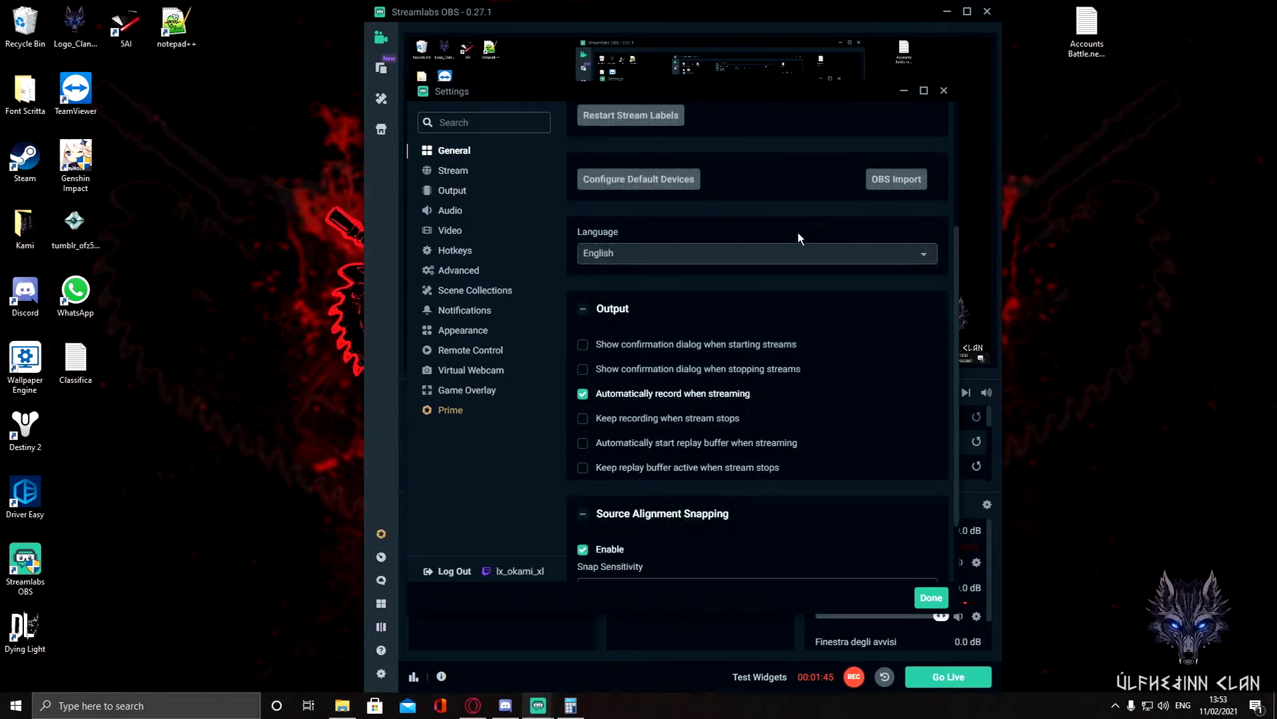
left_click(633, 306)
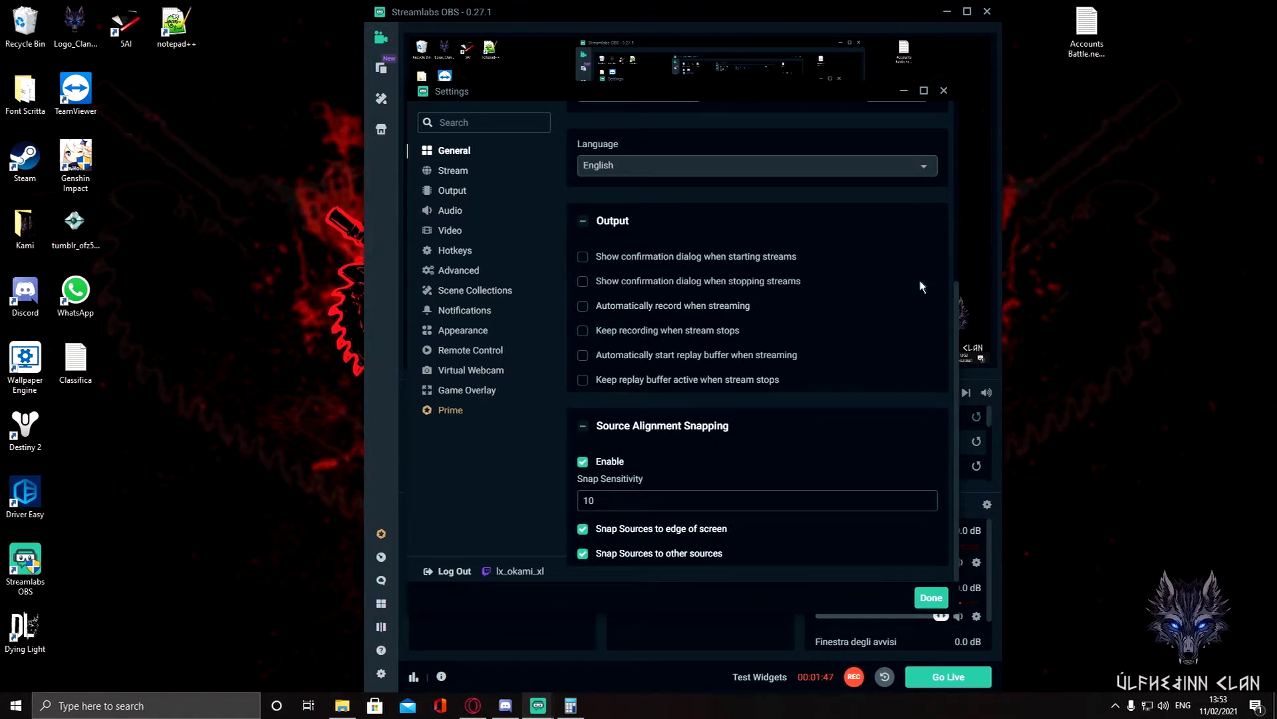
- Open the stream settings and select Restream.io as the streaming service
left_click(453, 170)
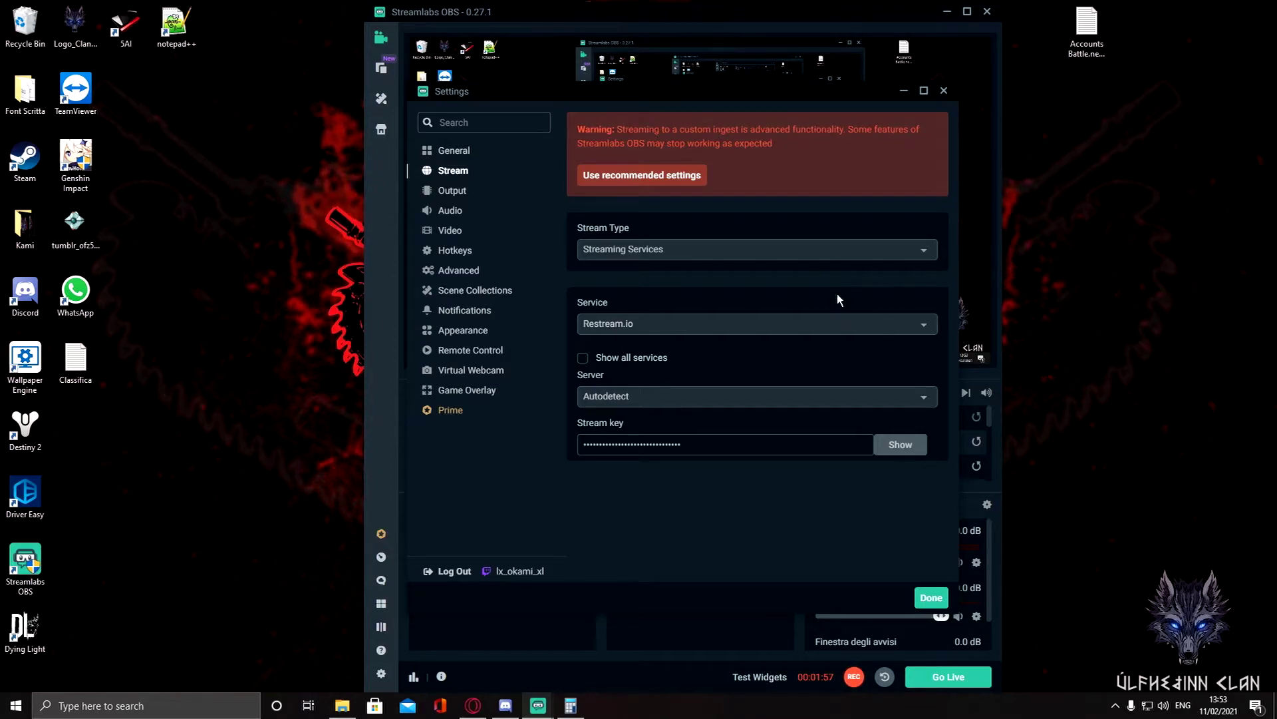
left_click(782, 246)
left_click(555, 234)
left_click(667, 321)
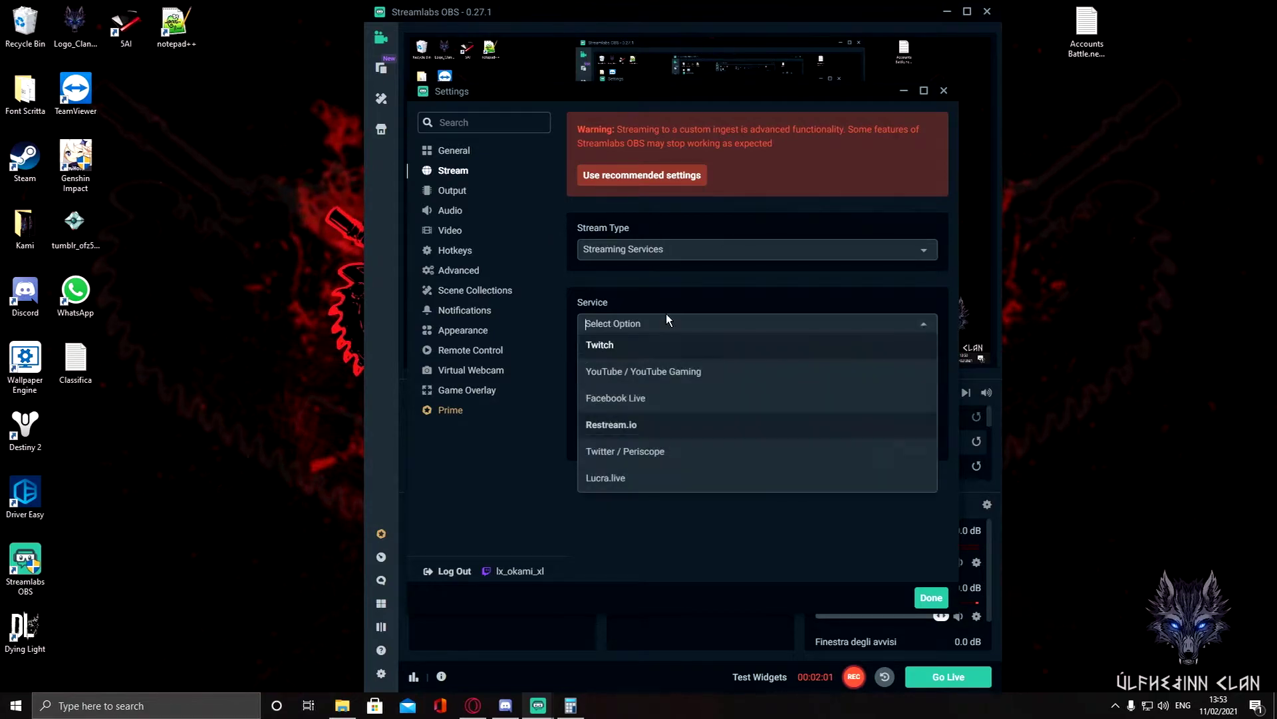
left_click(610, 424)
- Check the recommended stream destinations and return to custom ingest with Streaming Services as the stream type
left_click(642, 174)
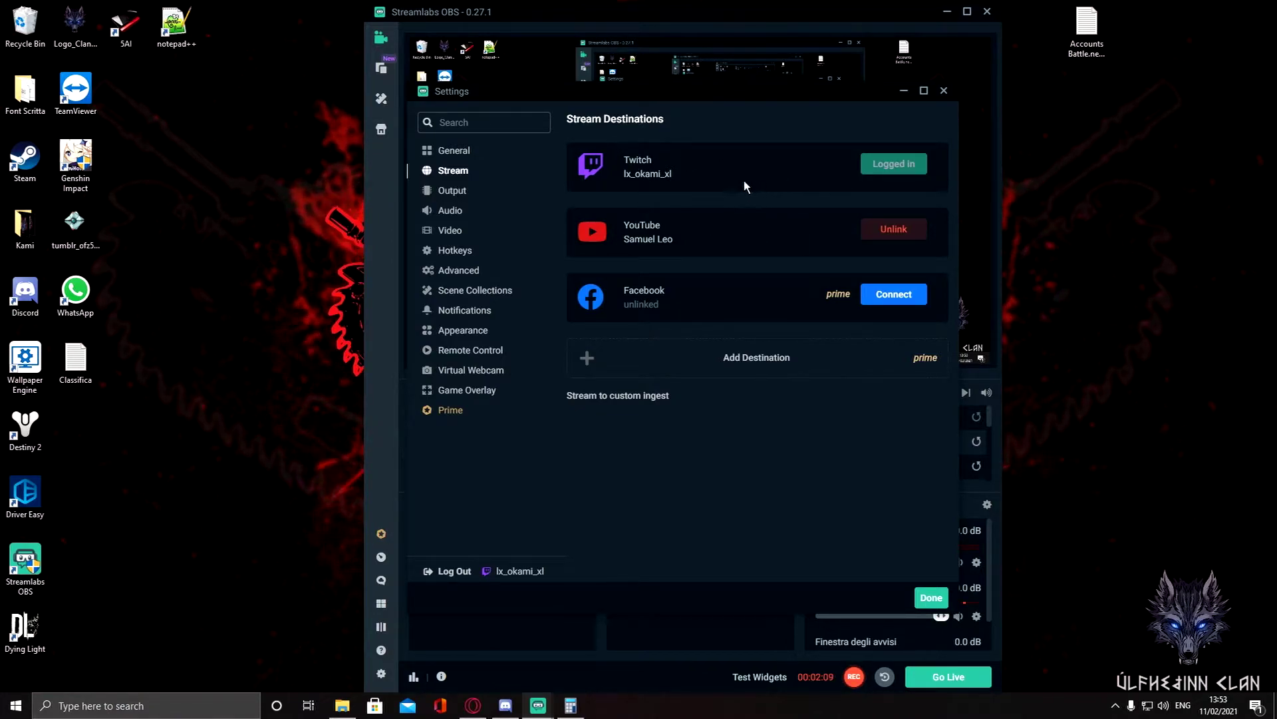
left_click(616, 399)
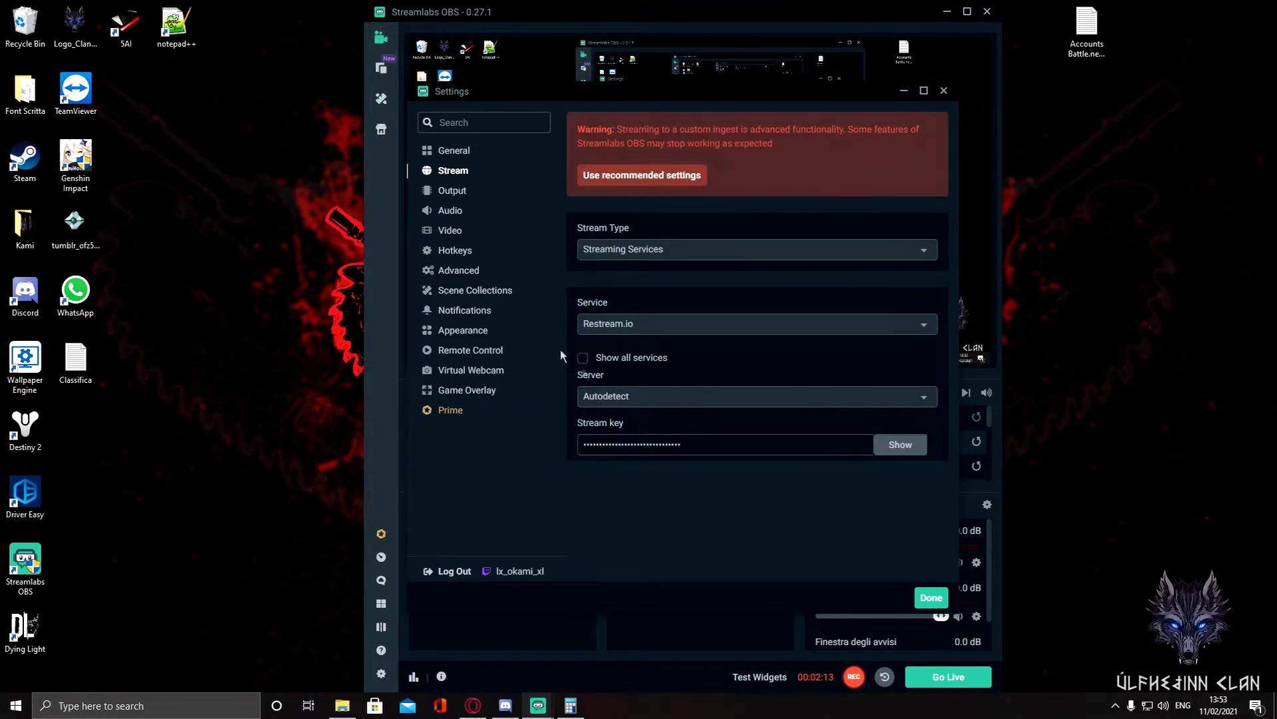
left_click(603, 251)
left_click(638, 271)
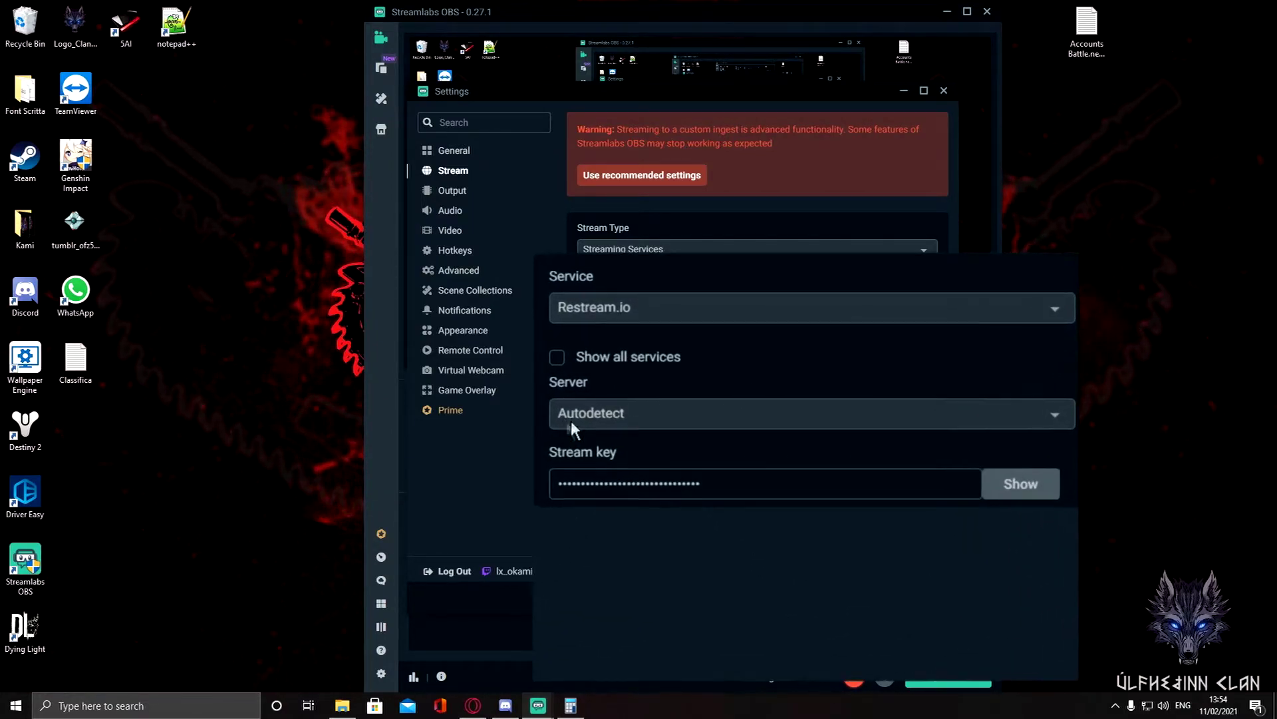
- Set the stream server to Autodetect and highlight the contents of the stream key field
left_click(616, 413)
left_click(616, 444)
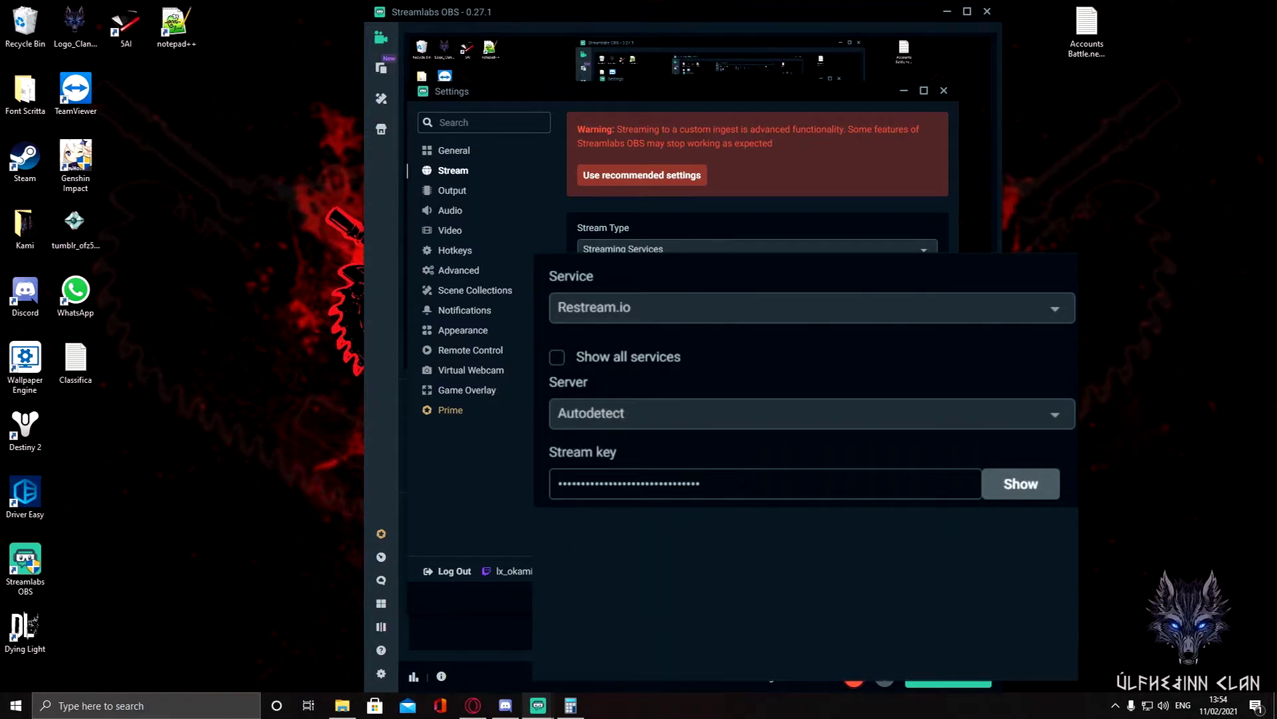
left_click_drag(680, 445, 582, 444)
left_click(665, 445)
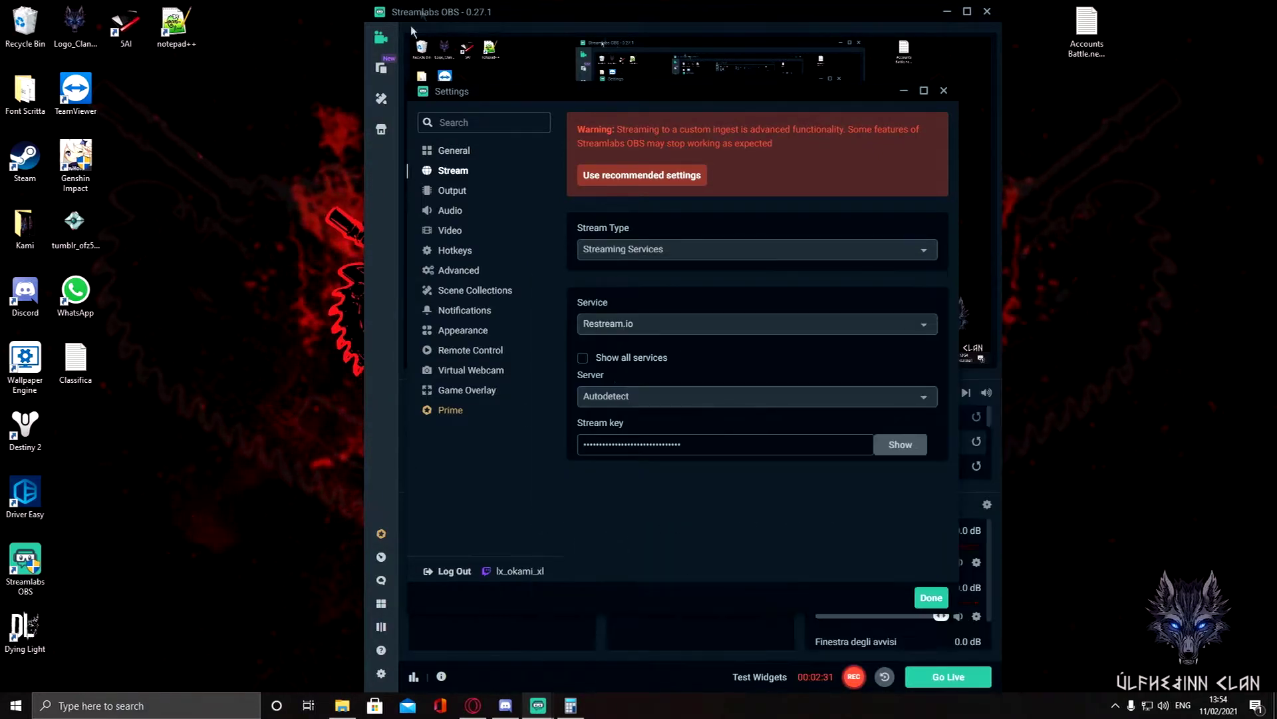
- Open the audio settings and set the channels to Stereo
left_click(440, 210)
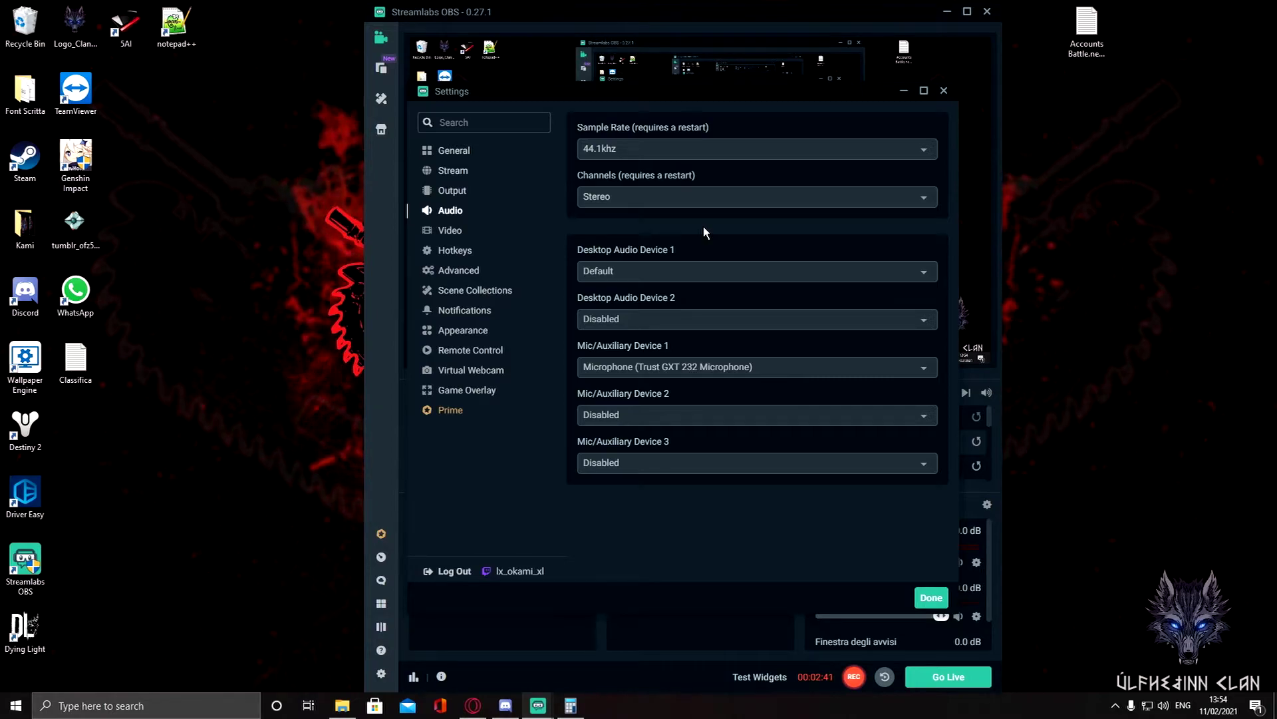
left_click(656, 200)
left_click(665, 245)
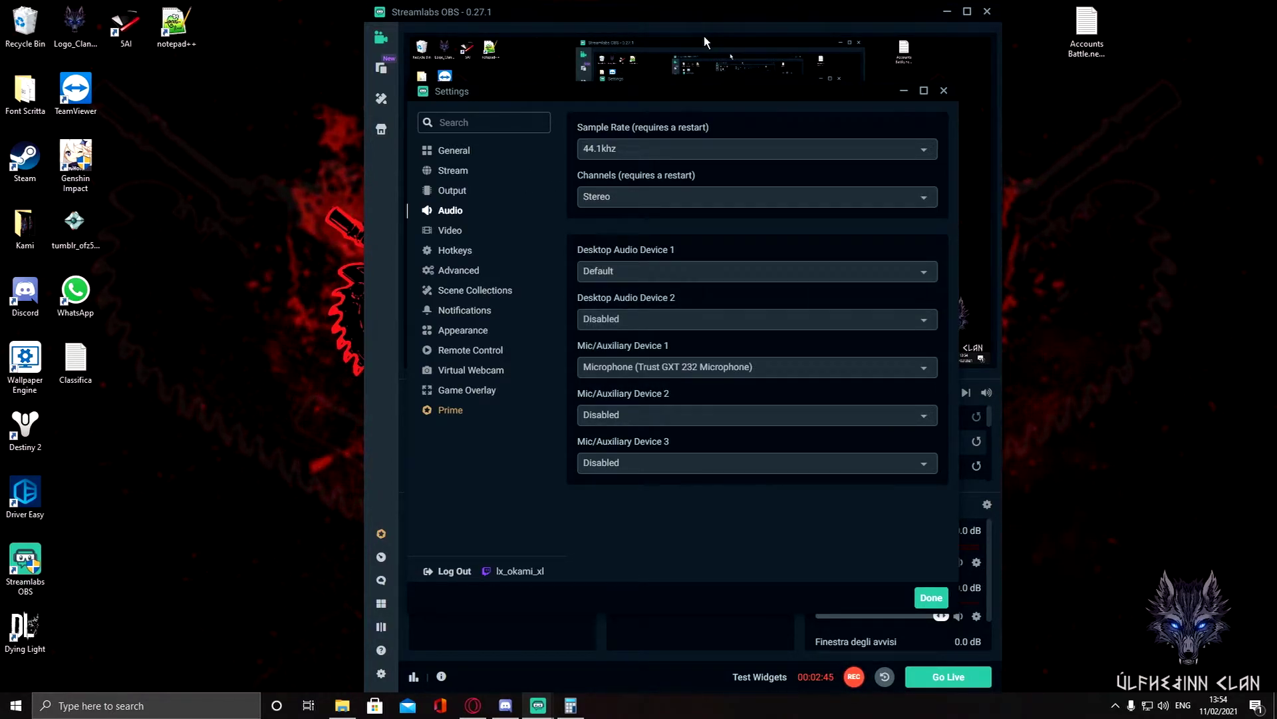
- Examine the available devices for Desktop Audio Device 1 in the audio settings
left_click(629, 271)
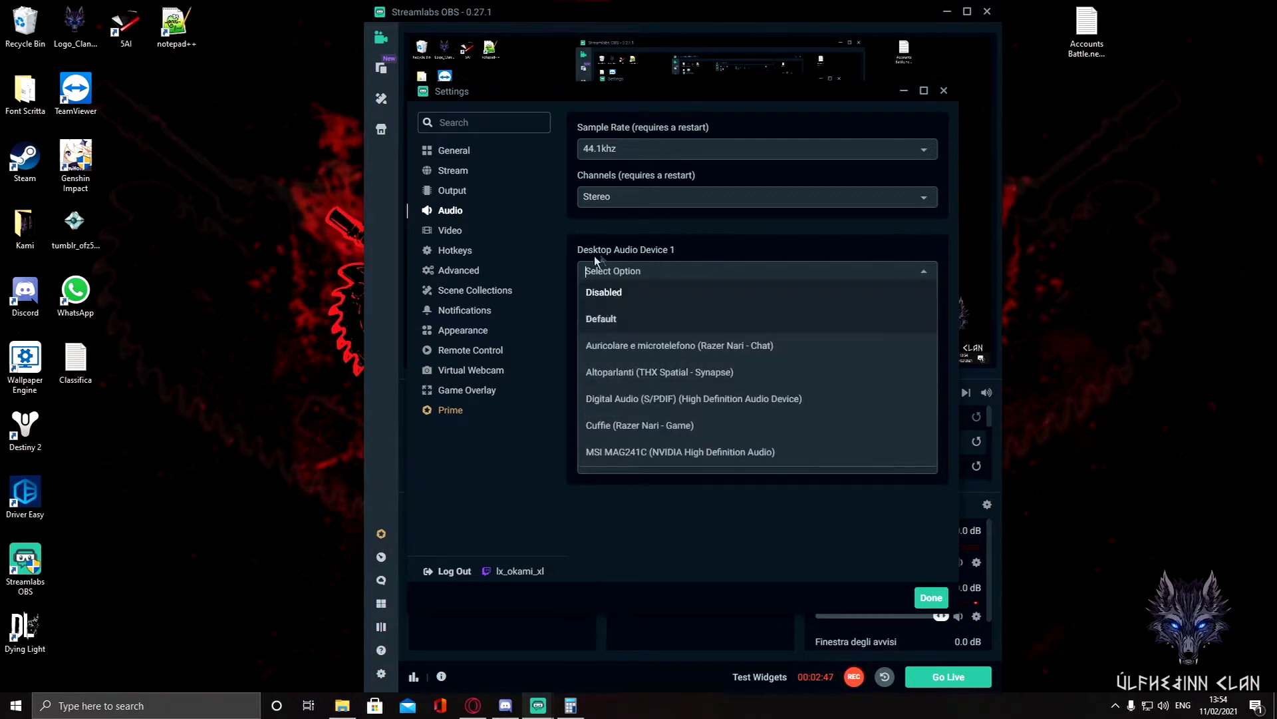
left_click(647, 263)
left_click(665, 266)
left_click(692, 263)
left_click(693, 265)
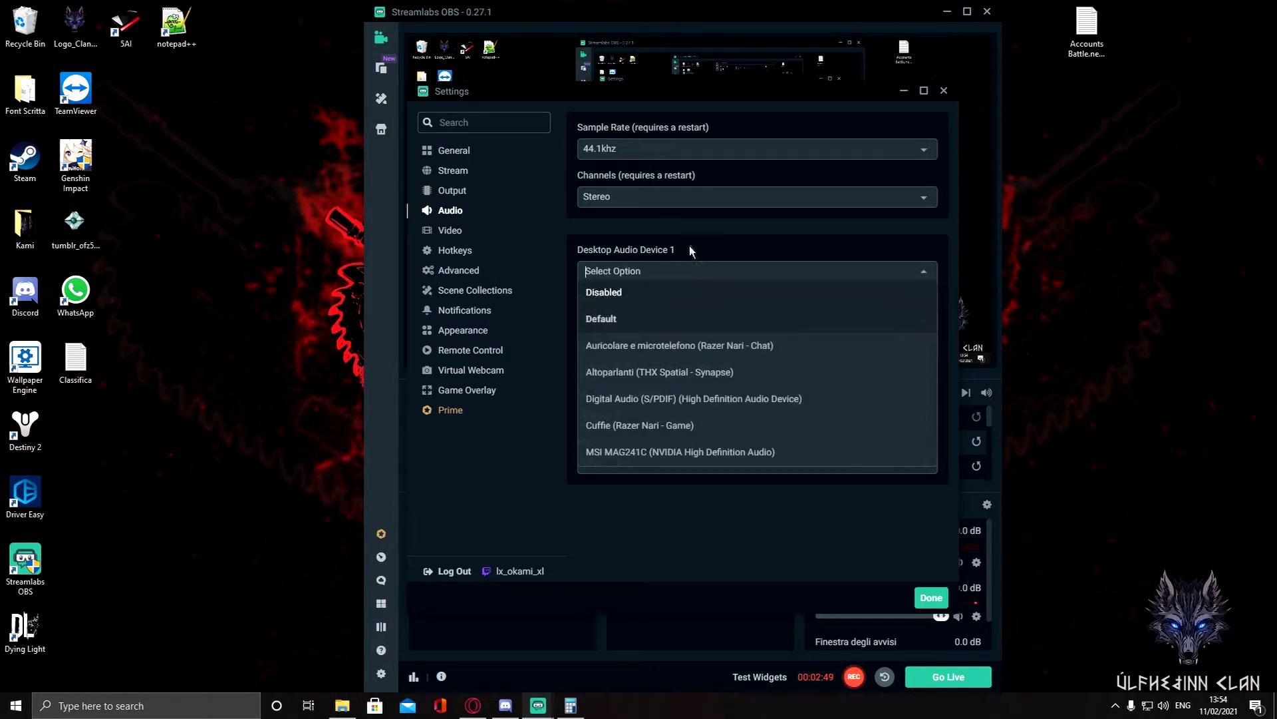
left_click(689, 247)
left_click(618, 273)
left_click(652, 251)
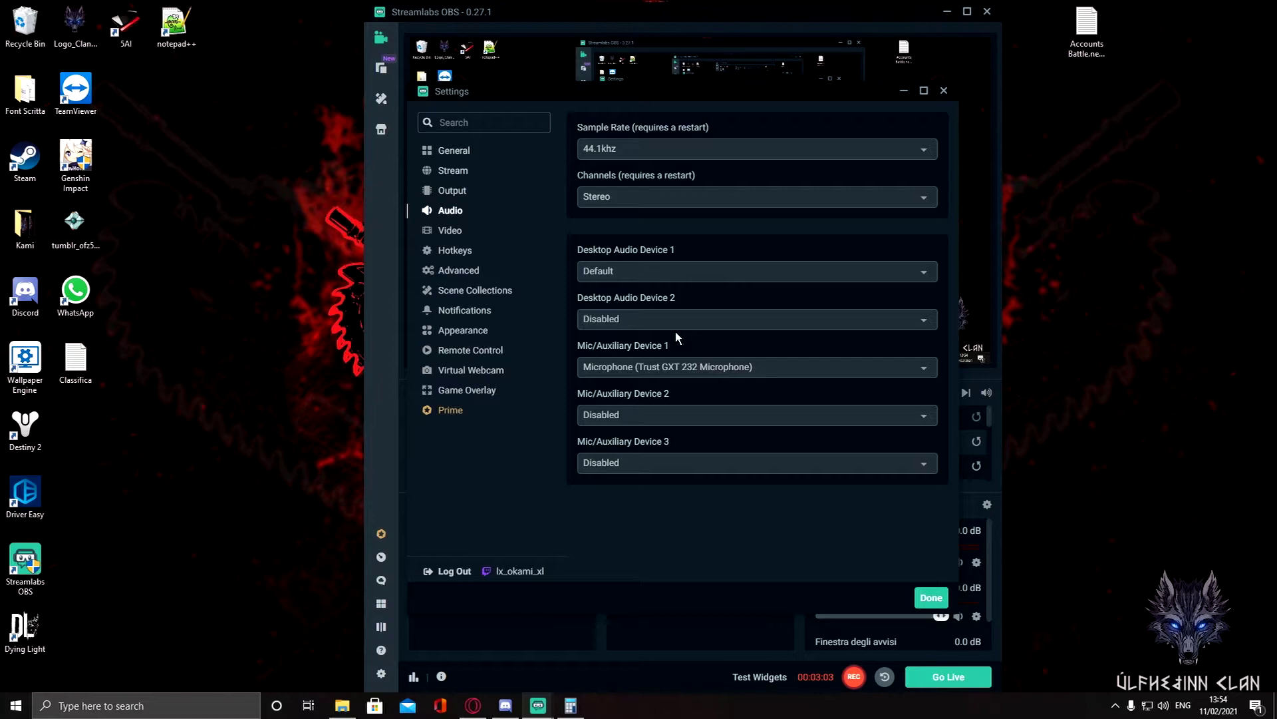
- Examine the canvas resolution, output resolution, downscale filter and FPS options in the video settings
left_click(450, 232)
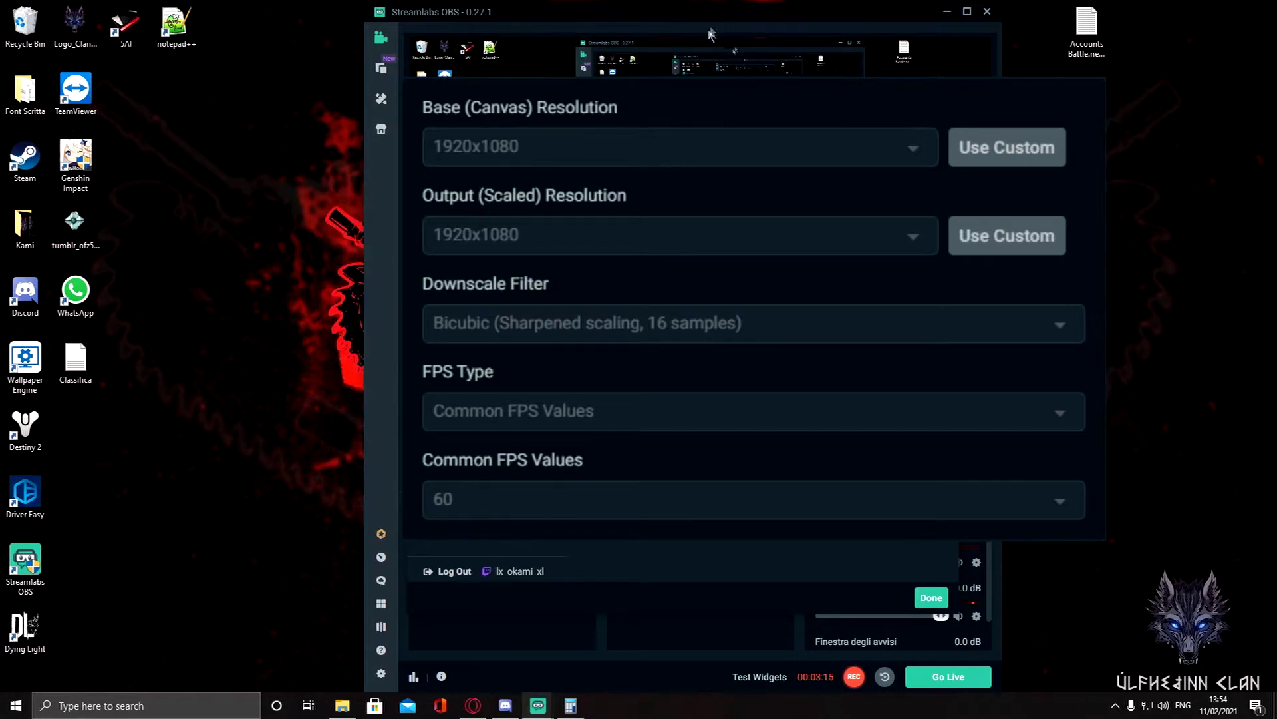
key("Escape")
left_click(382, 674)
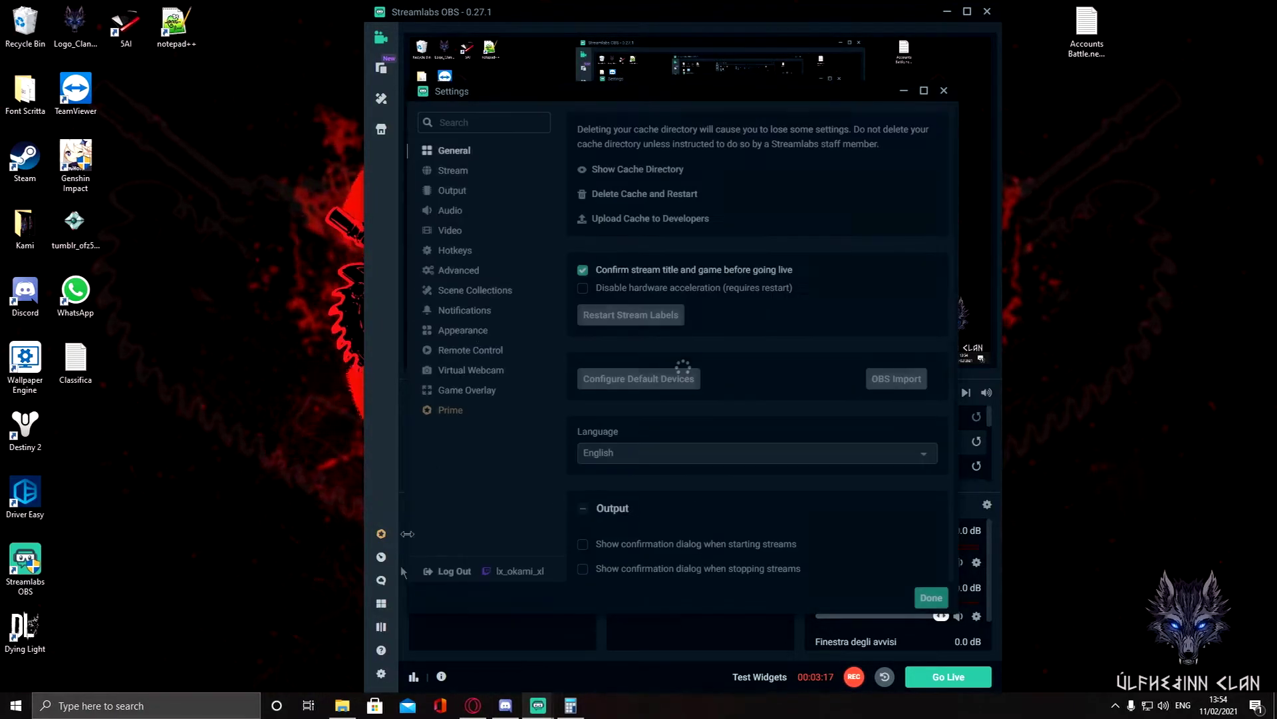
left_click(450, 230)
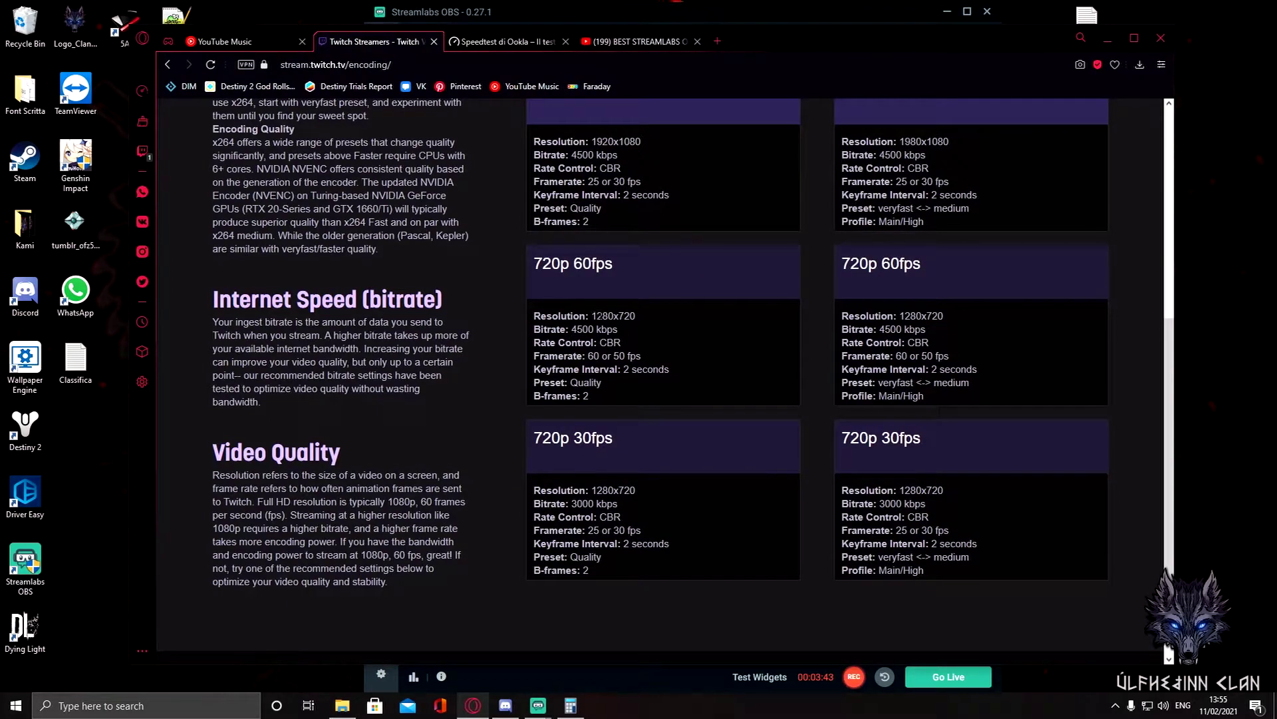
- Consult Twitch's recommended encoding settings in the browser and apply a custom output resolution of 1920x1080 in the video settings
left_click(646, 311)
left_click(1101, 39)
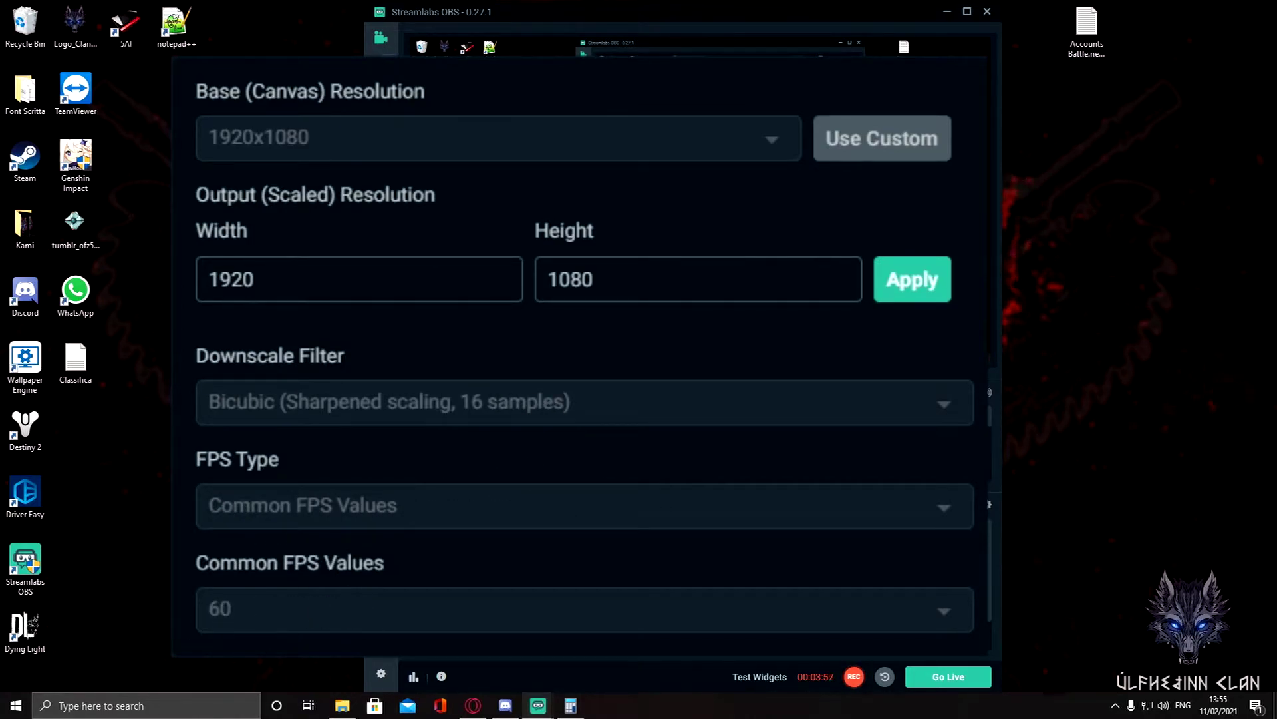
left_click(913, 282)
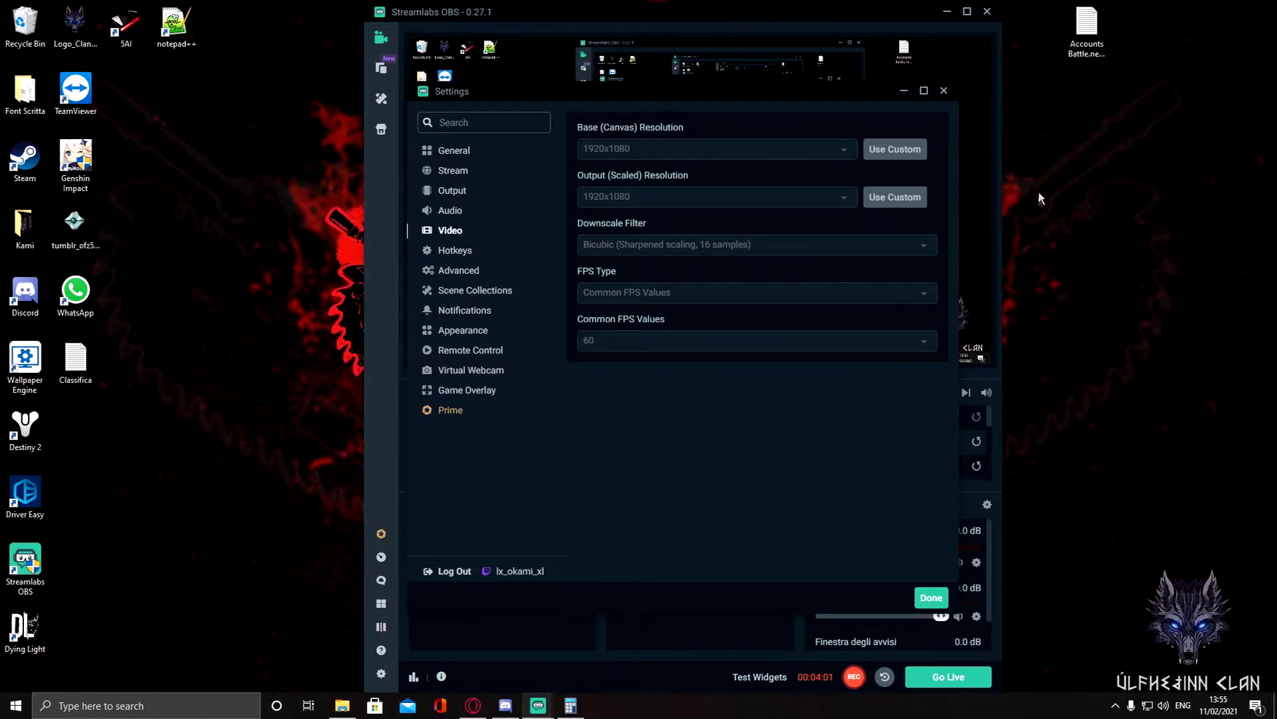
- Look through the hotkey assignments and the advanced settings from beginning to end
left_click(487, 251)
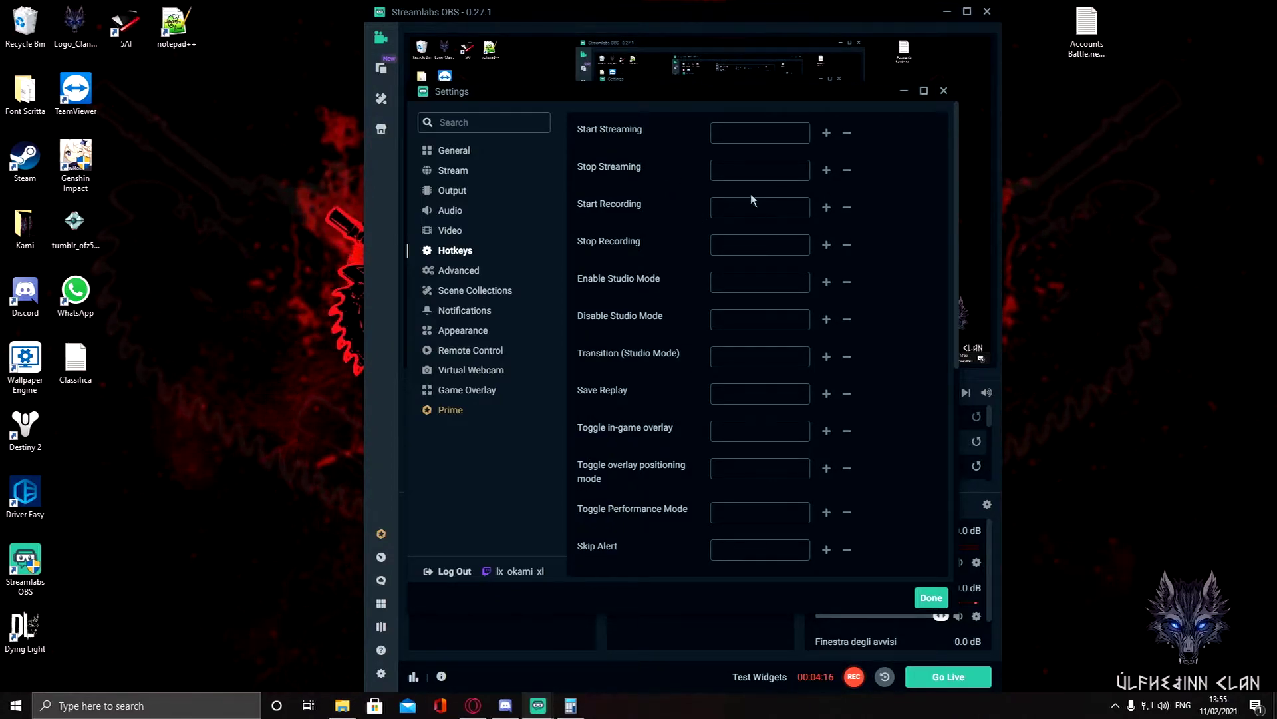
scroll(751, 193, "down", 6)
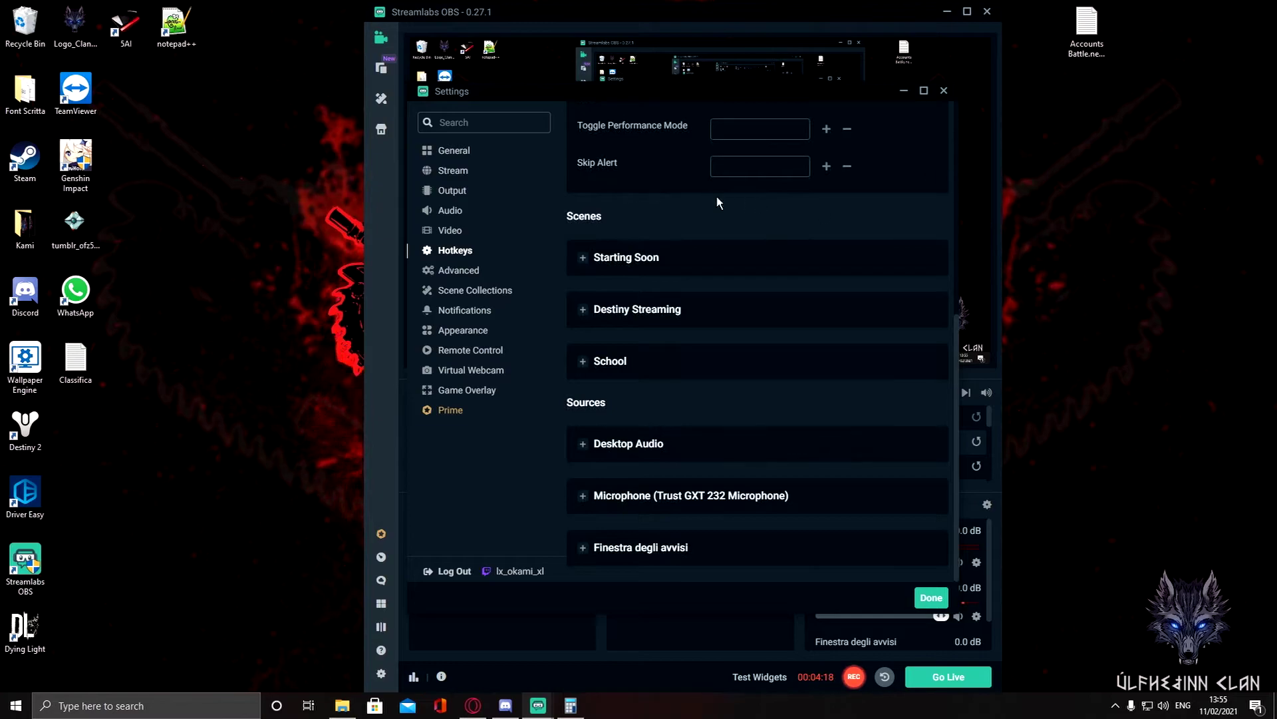
scroll(800, 242, "up", 6)
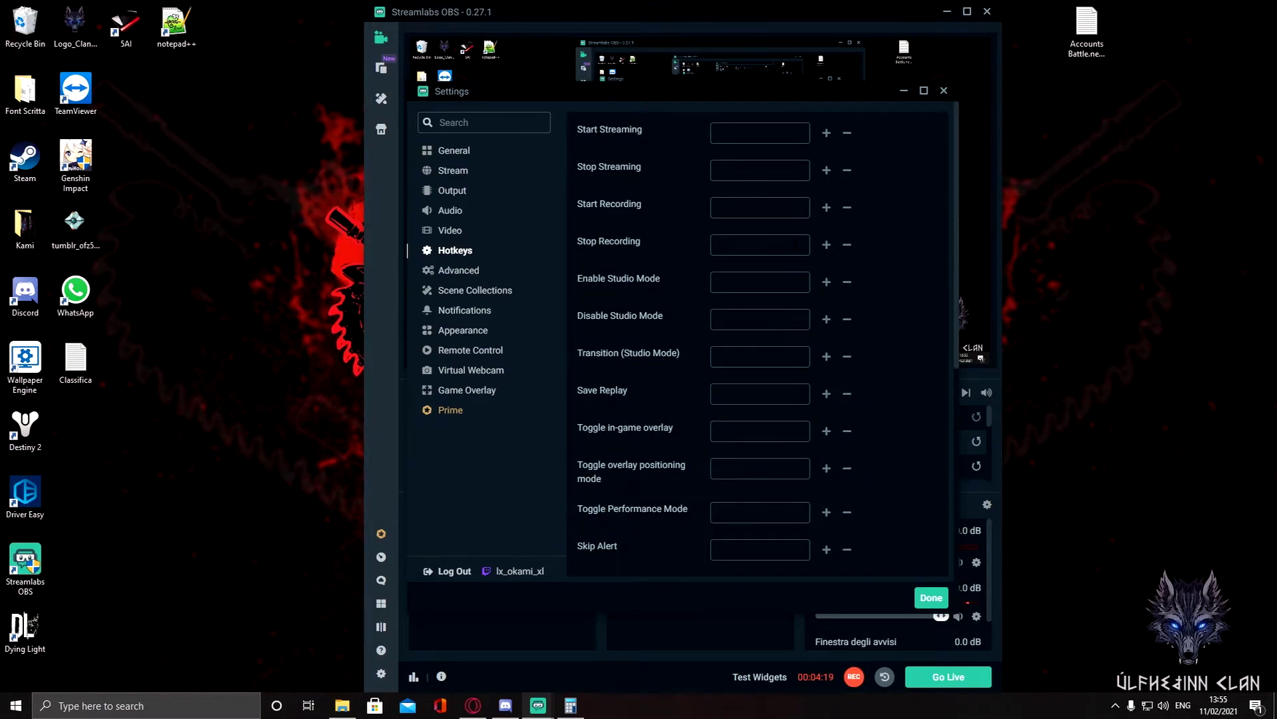
left_click(460, 270)
scroll(720, 306, "down", 16)
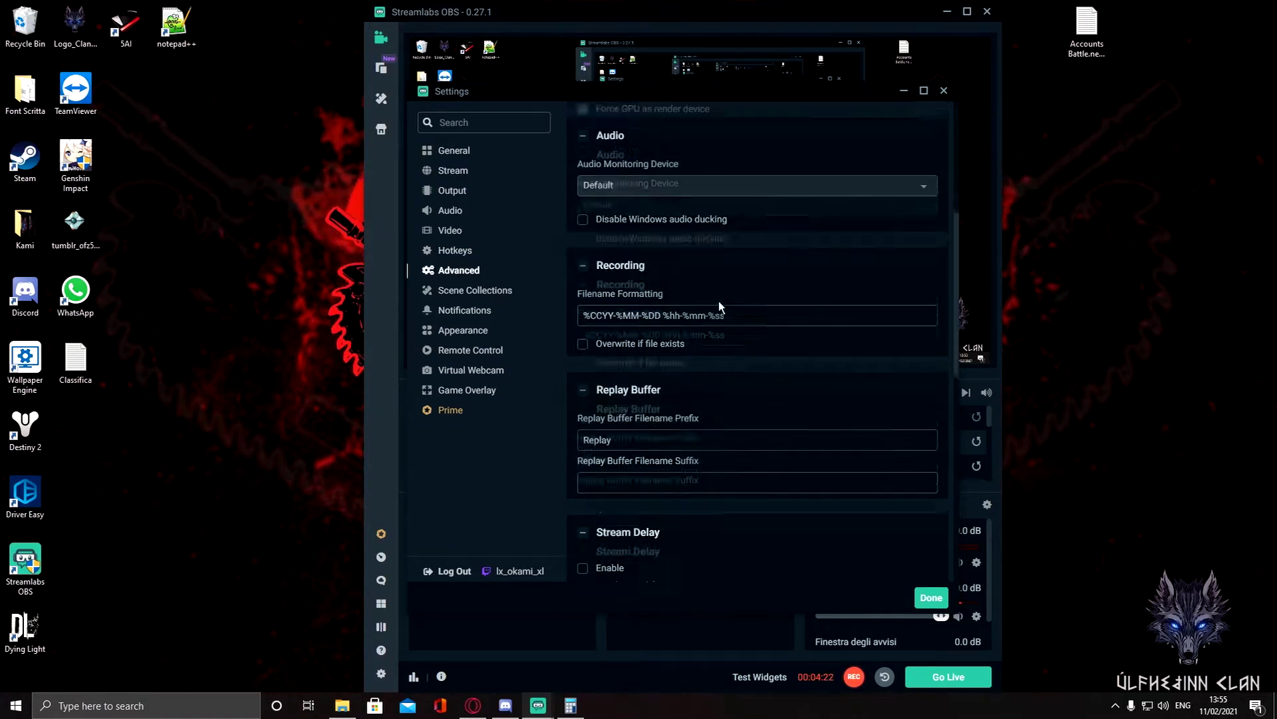
scroll(719, 303, "up", 16)
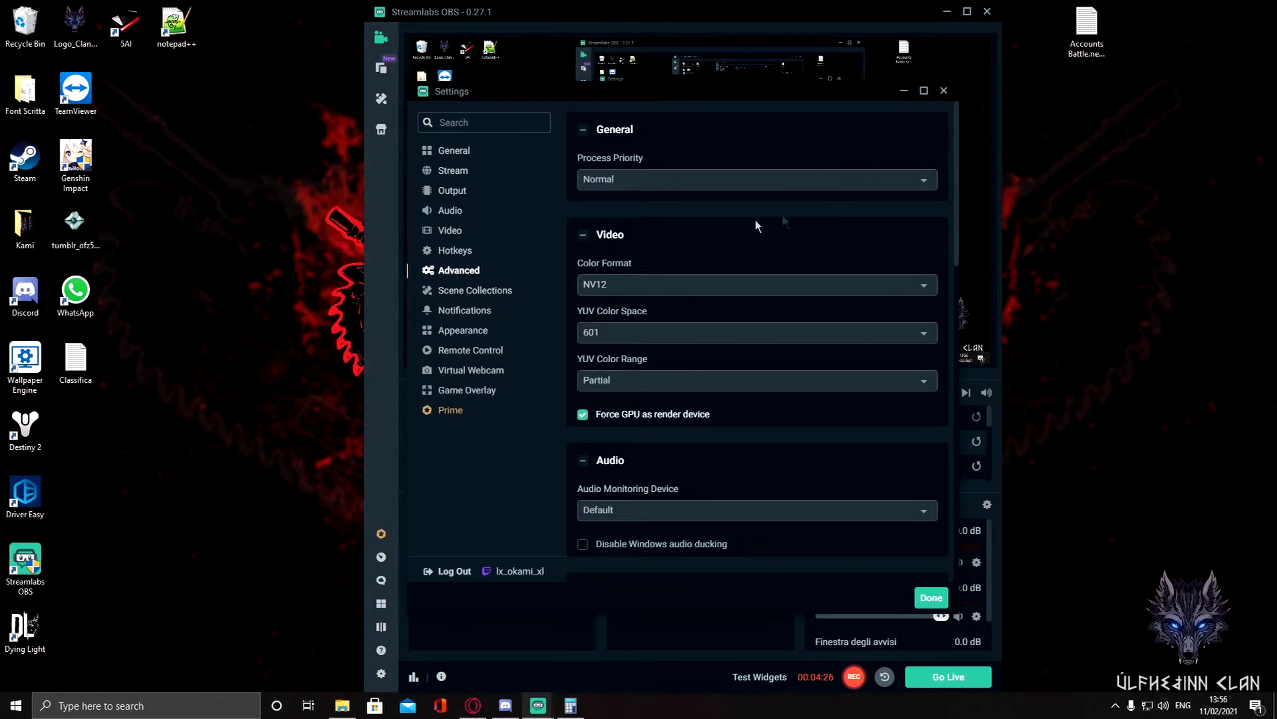
- Look over the scene collections, notifications and appearance settings
left_click(496, 291)
left_click(477, 311)
left_click(487, 290)
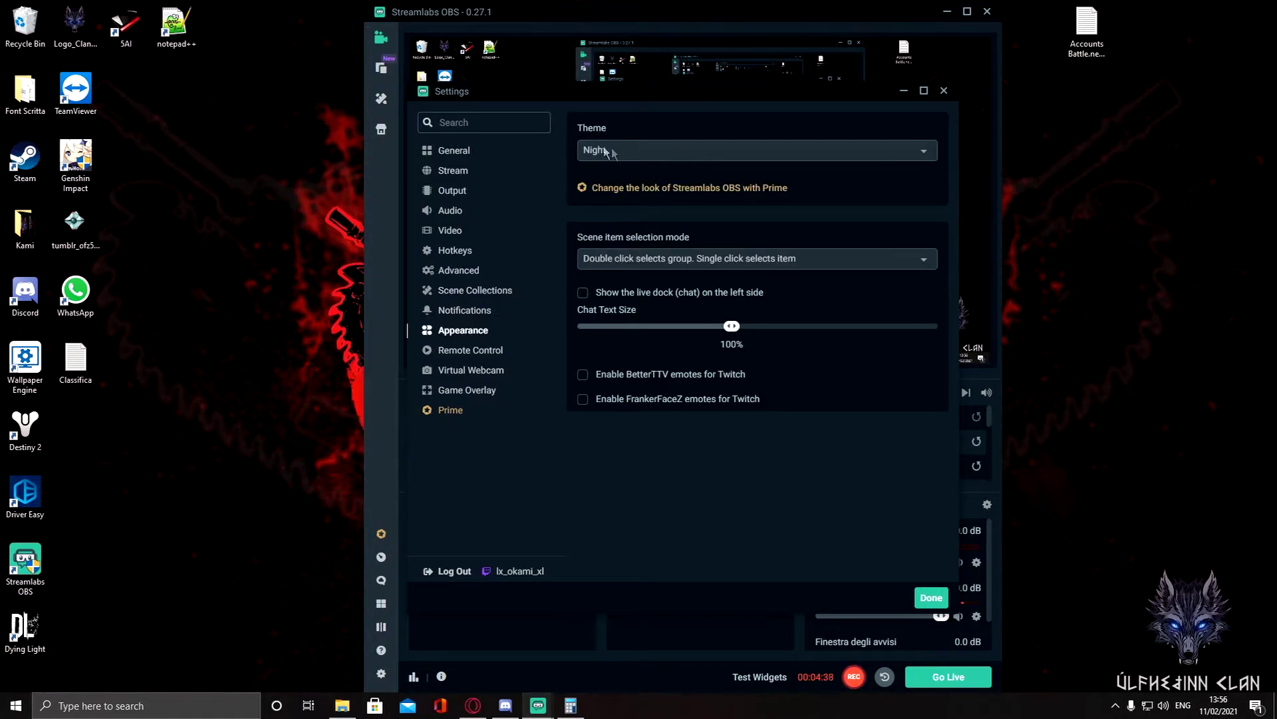
- Look over the appearance theme and the remote control, virtual webcam and game overlay settings
left_click(607, 152)
left_click(538, 175)
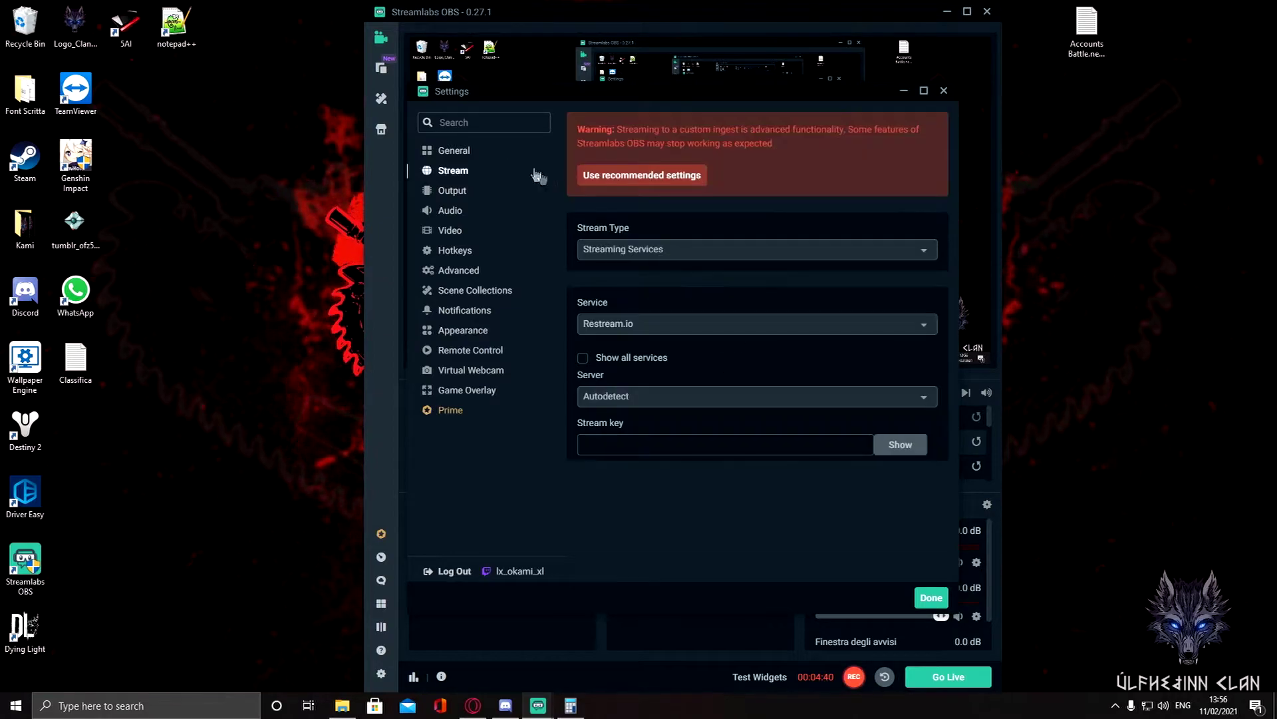
left_click(474, 329)
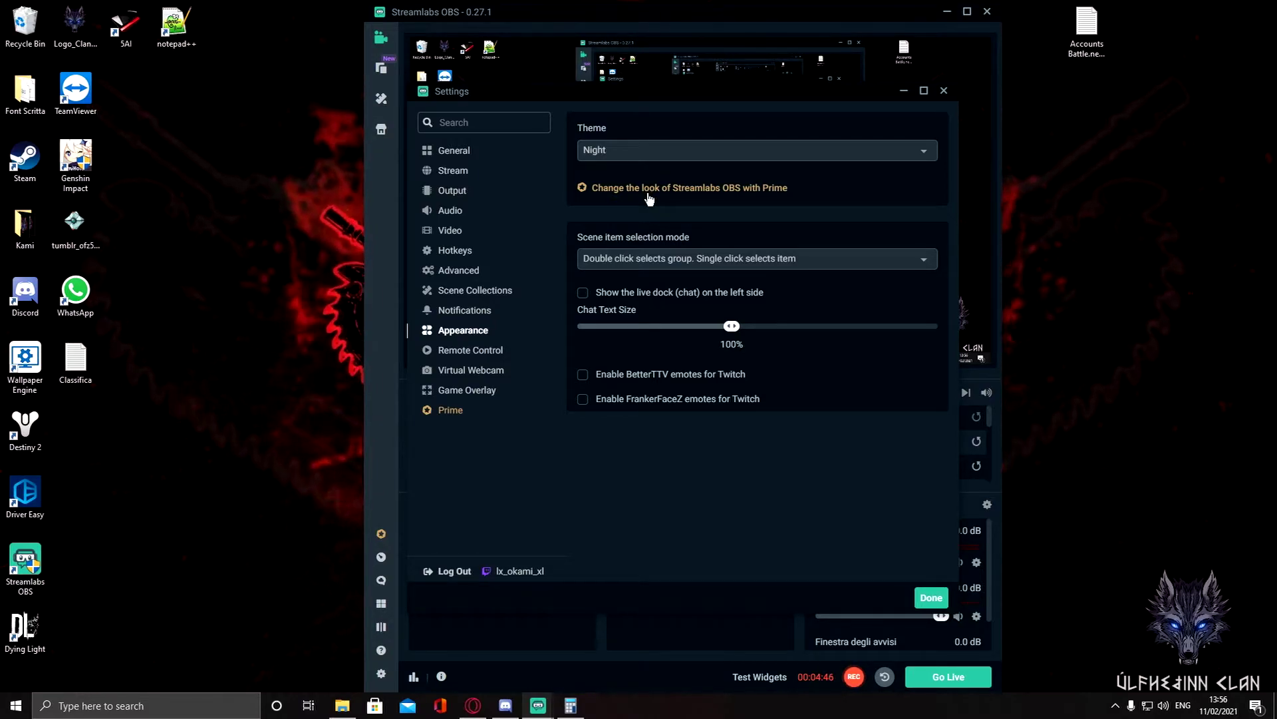
left_click(491, 353)
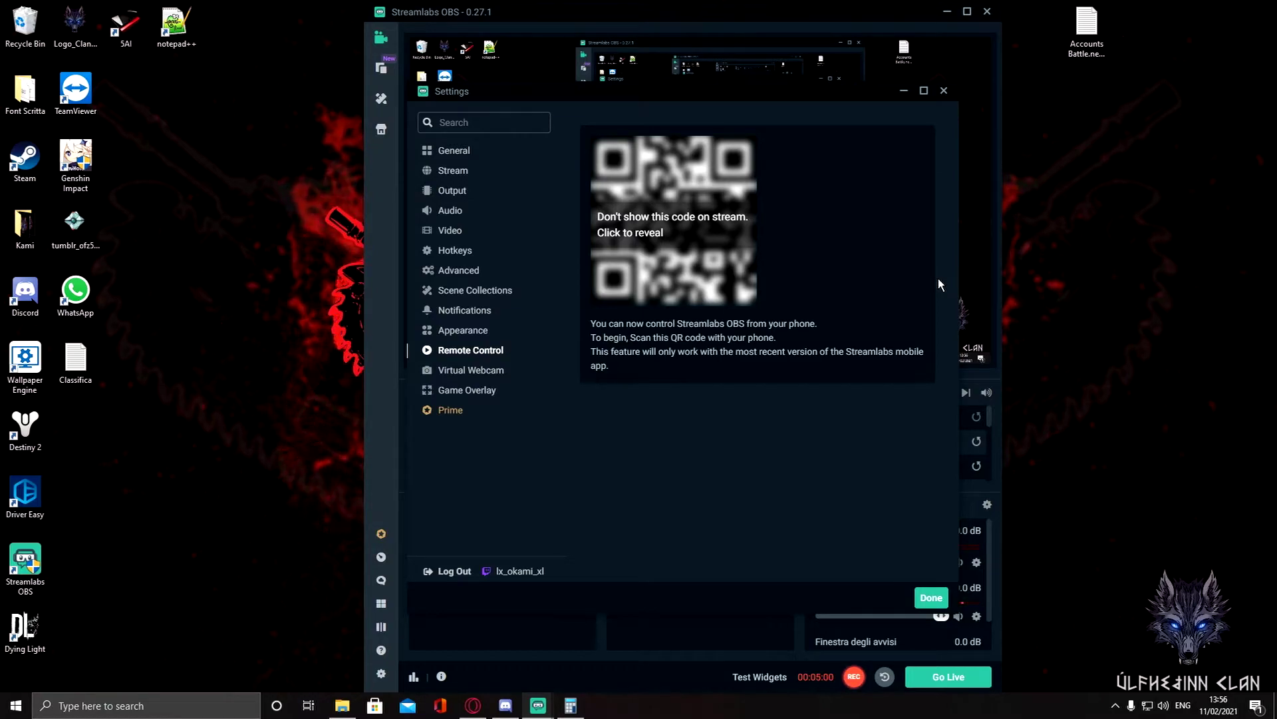
left_click(487, 372)
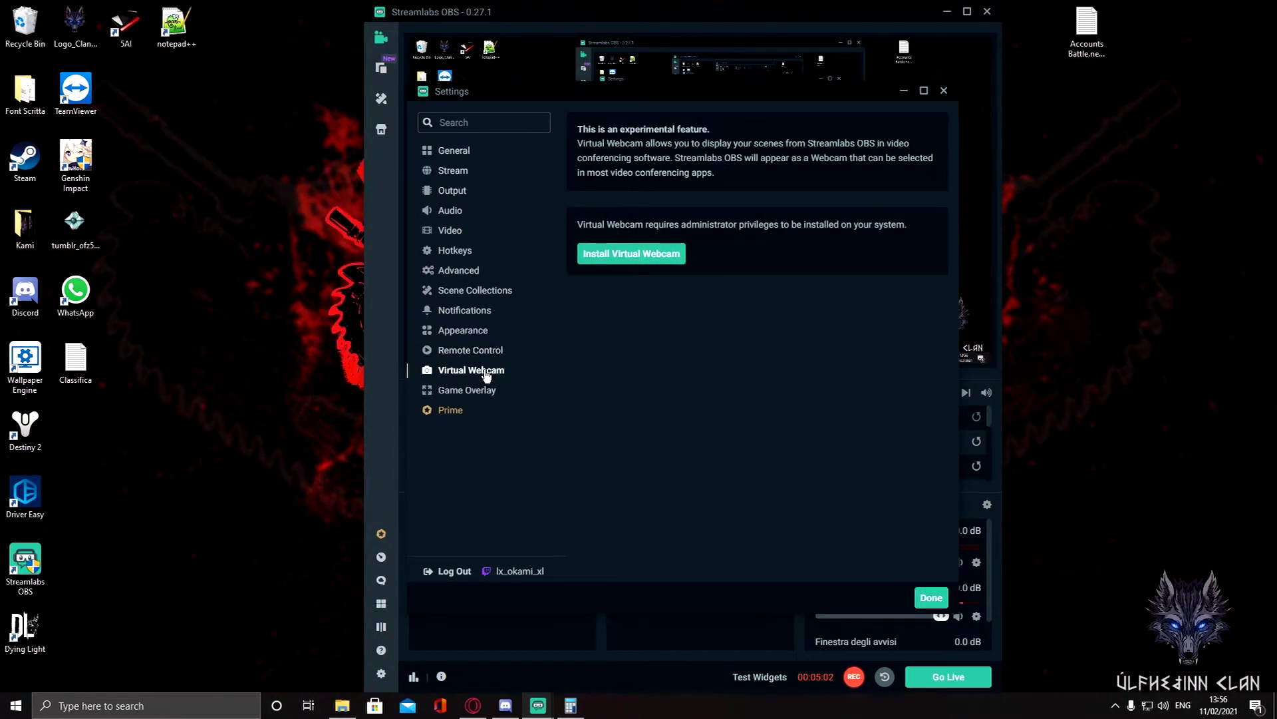
left_click(471, 395)
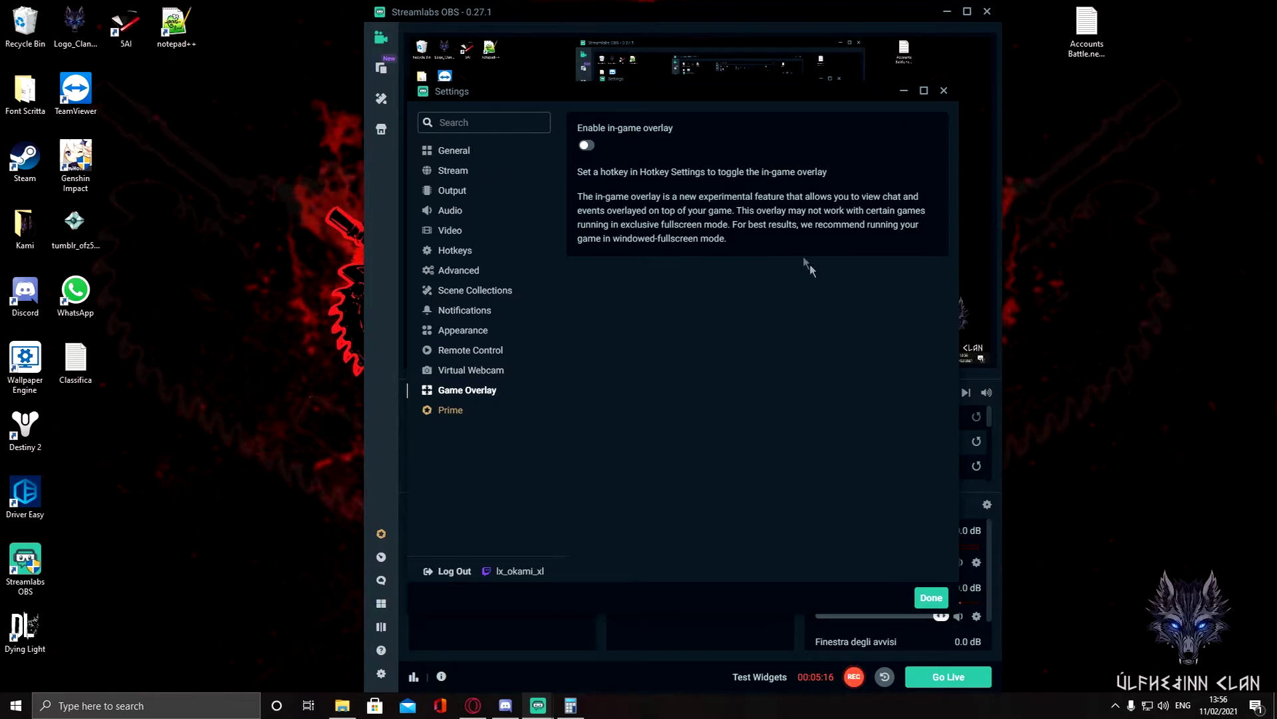
- Switch to the browser, reopen Twitch's encoding guidelines from the "Stream Encoding" search results and read the recommended 1080p 60fps NVENC bitrate and framerate
left_click(473, 705)
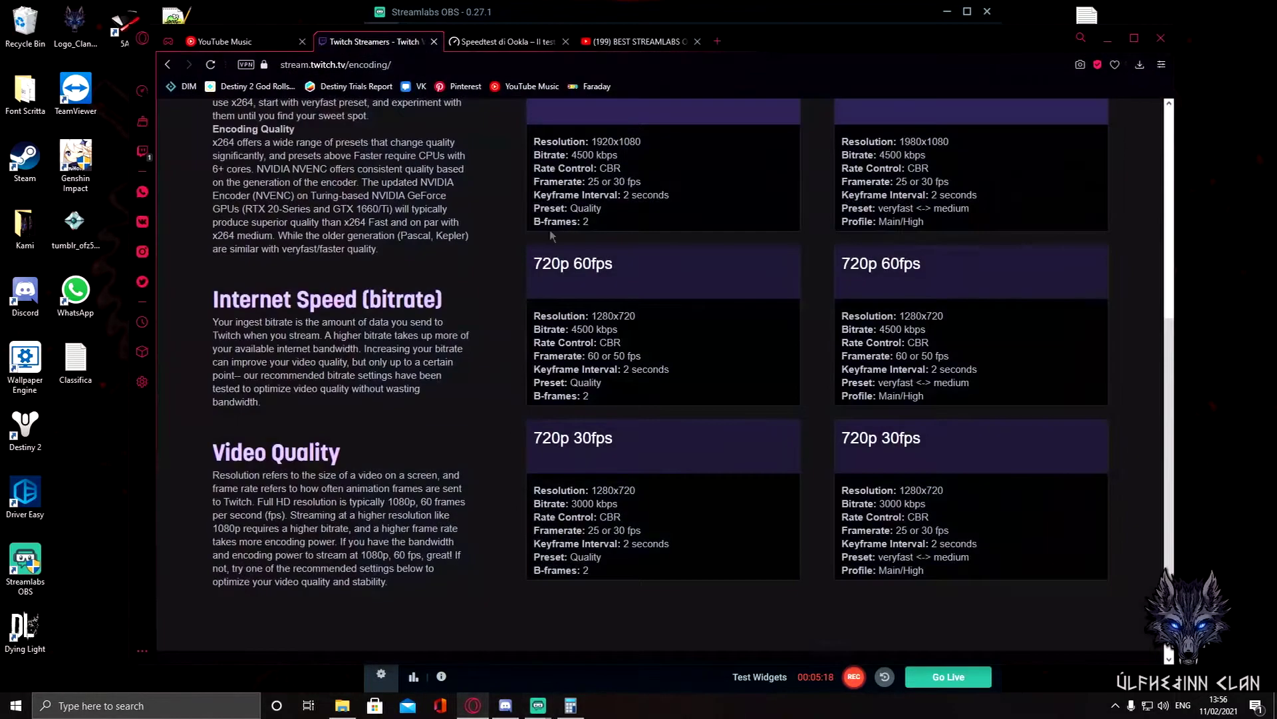
scroll(449, 349, "up", 5)
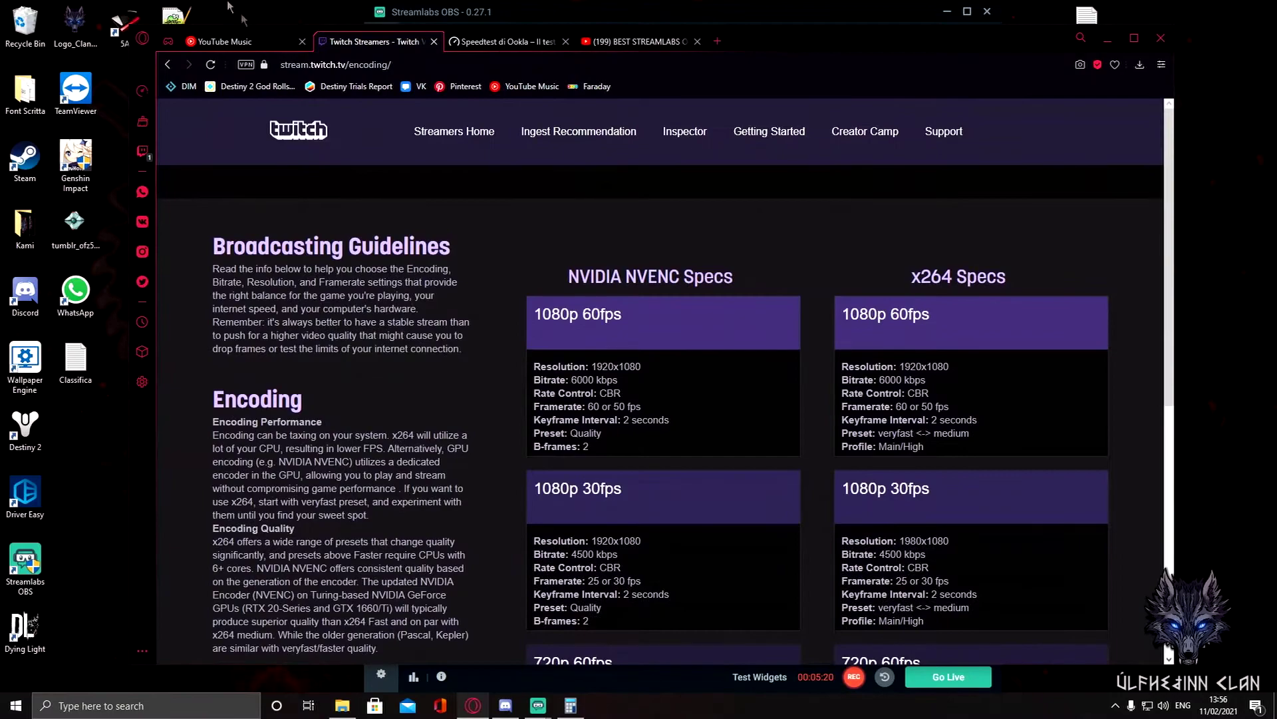
left_click(168, 64)
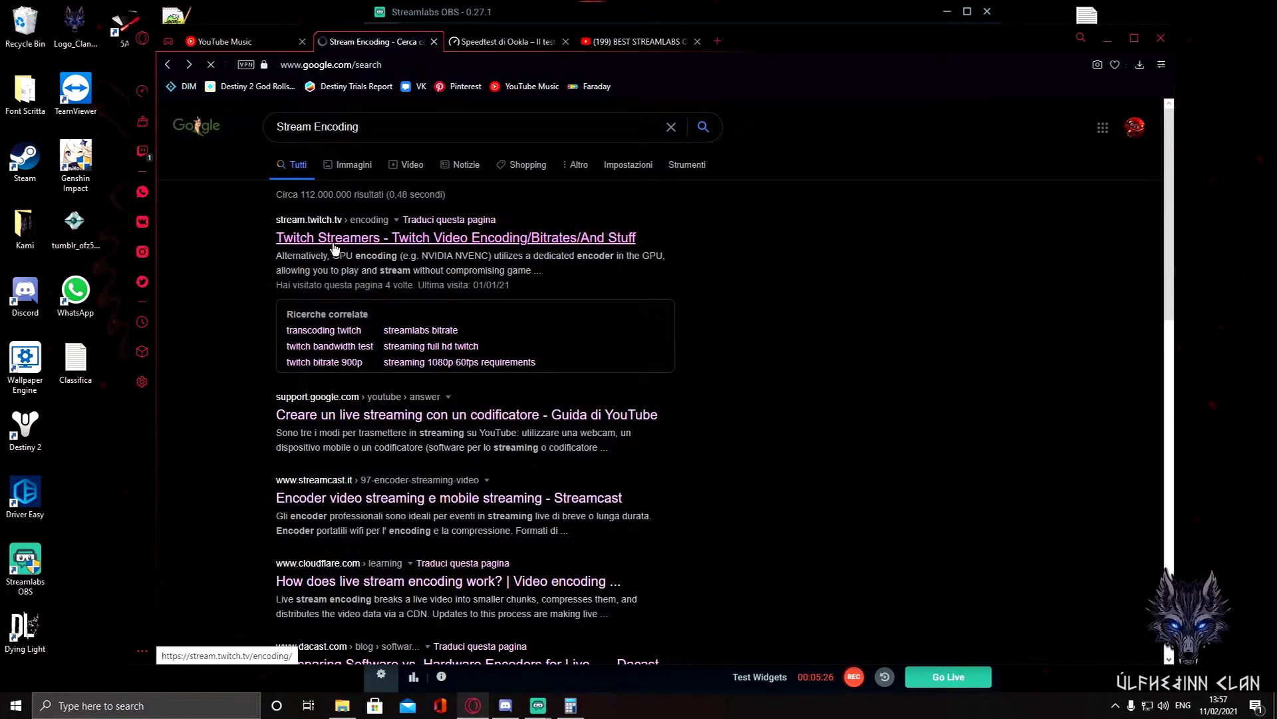
left_click(518, 246)
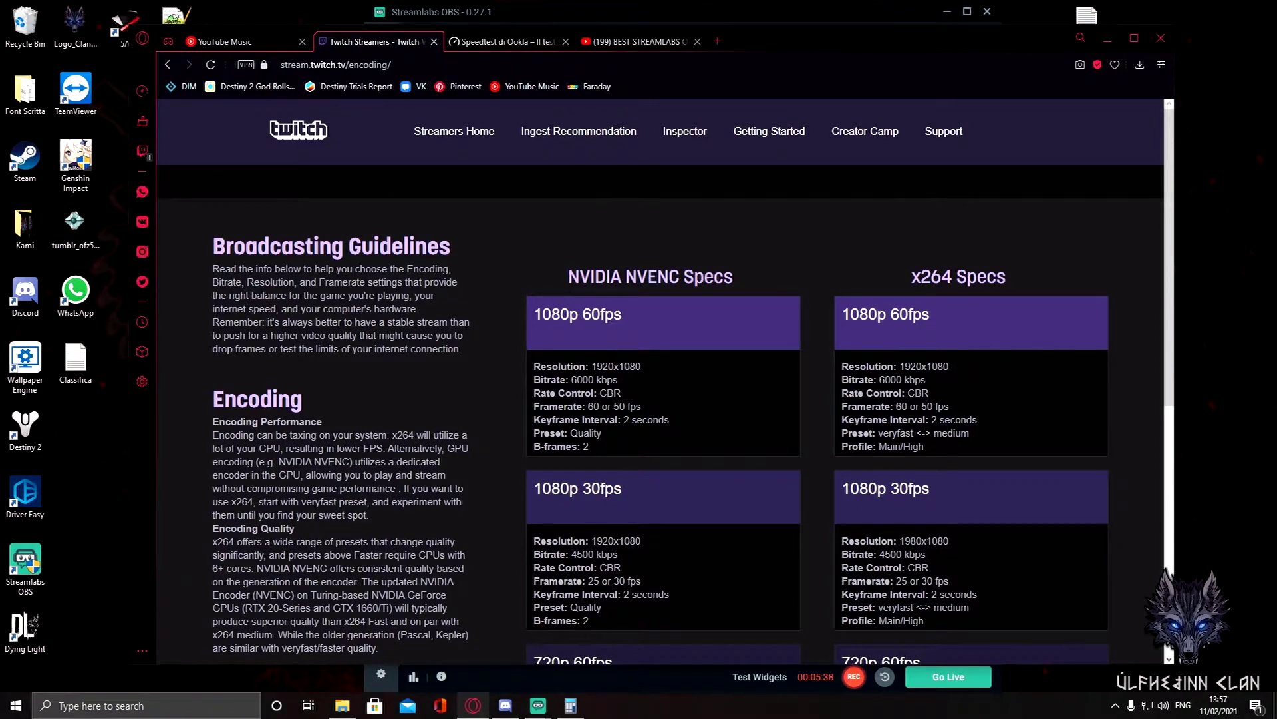
left_click_drag(572, 380, 642, 407)
left_click(685, 398)
- Run an internet connection test on speedtest.net
left_click(498, 41)
left_click(414, 451)
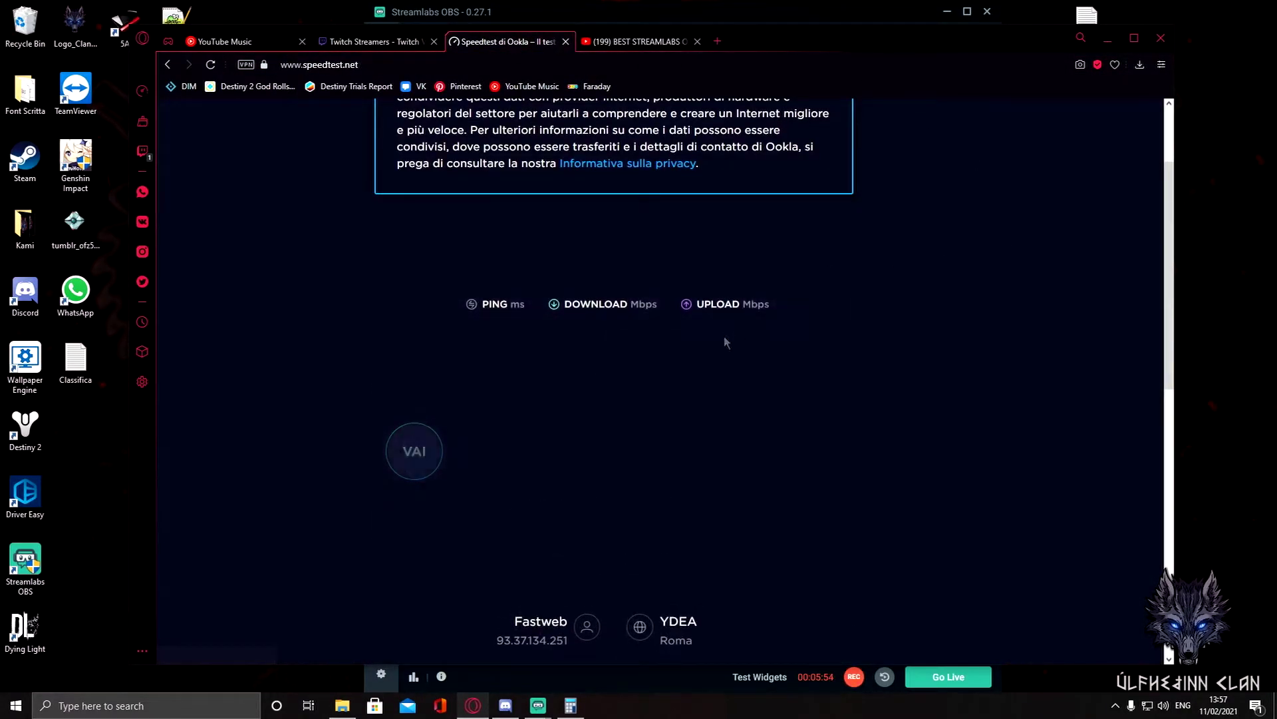
scroll(844, 330, "down", 3)
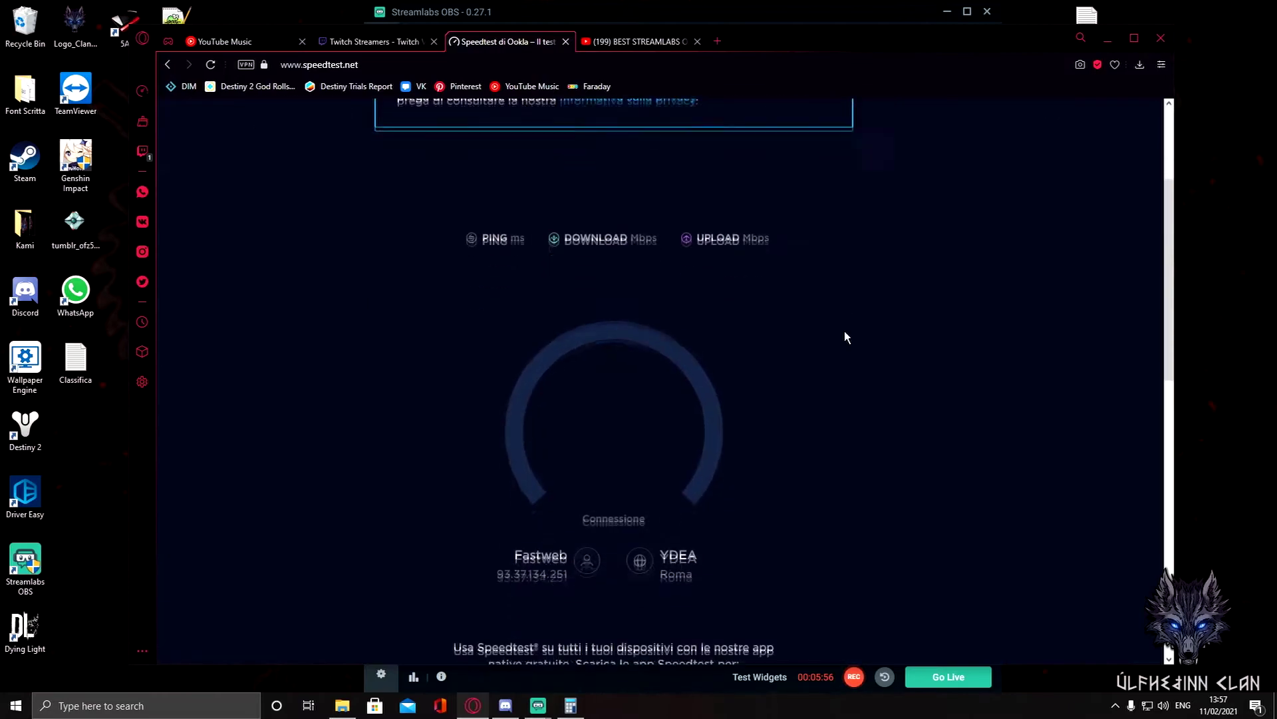
scroll(844, 330, "up", 3)
- Review the encoding guidance and the 1080p 60fps NVENC specs on Twitch's broadcasting guidelines page
left_click(399, 37)
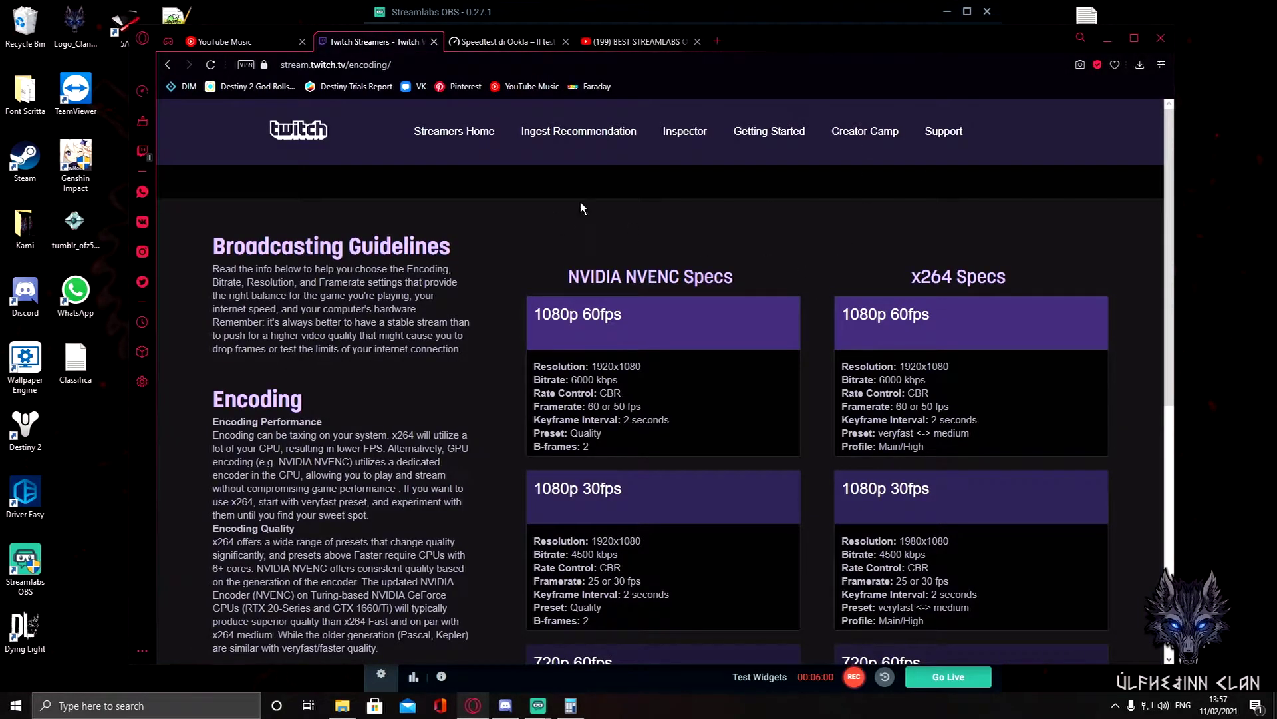
scroll(584, 192, "down", 4)
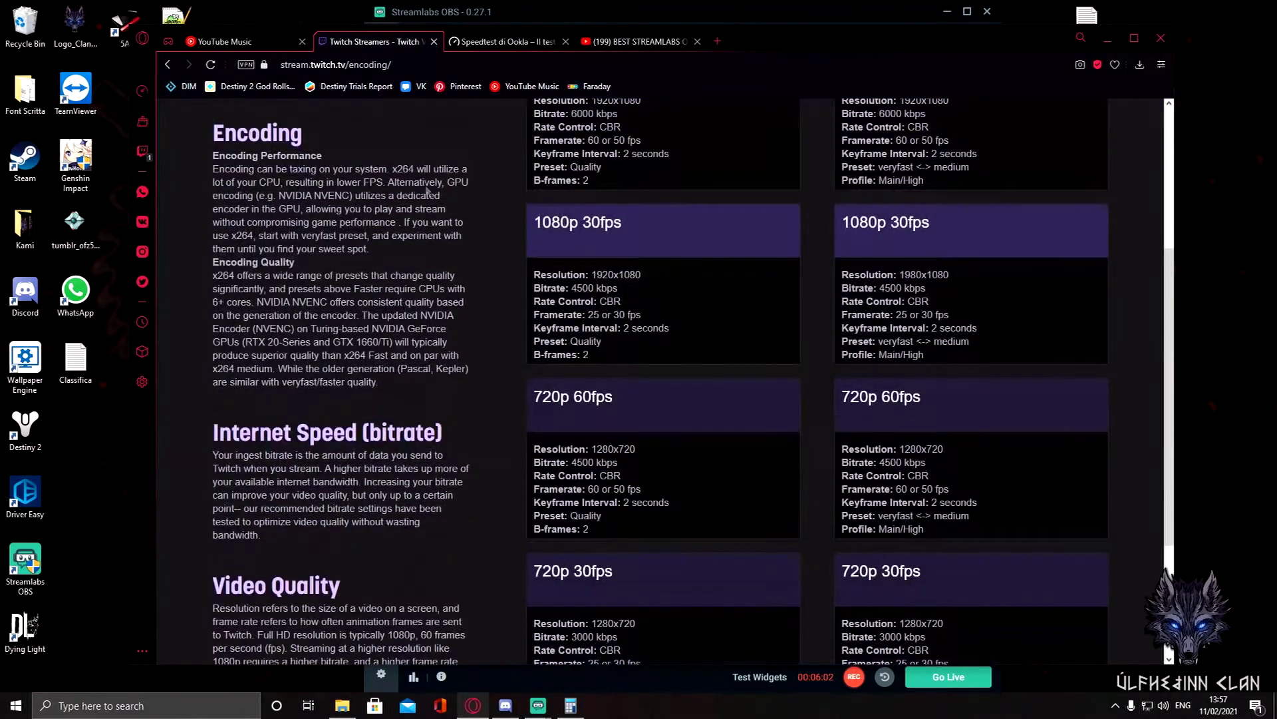
scroll(623, 341, "up", 3)
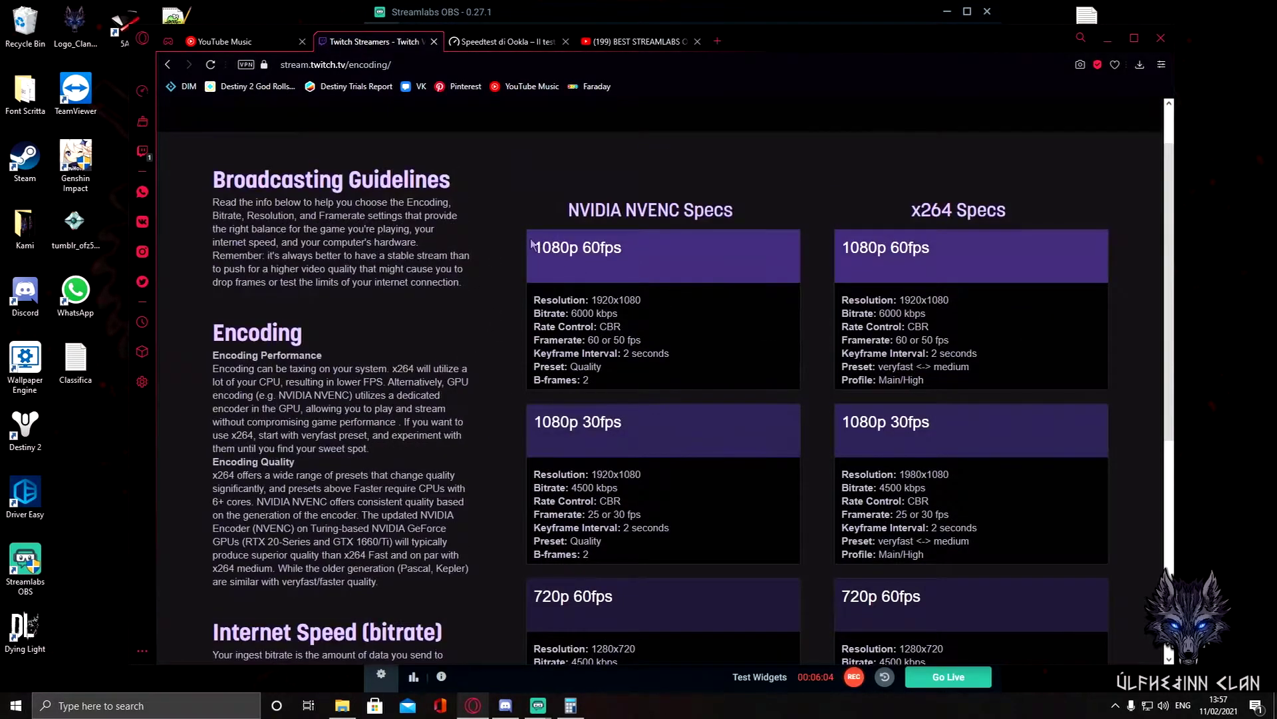
left_click_drag(532, 244, 638, 247)
left_click(644, 242)
- Examine the download and upload speeds in the finished speed test, highlighting the upload value
left_click(526, 41)
scroll(910, 356, "down", 3)
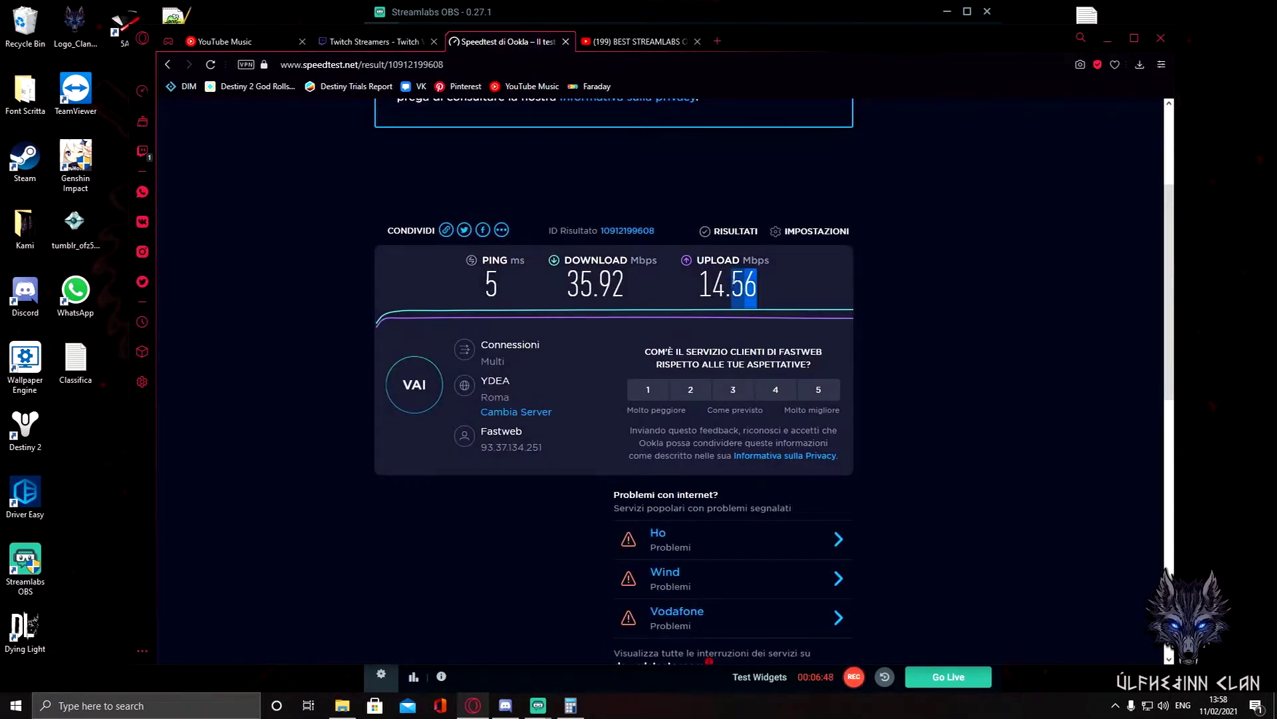
left_click_drag(732, 286, 699, 286)
left_click(779, 285)
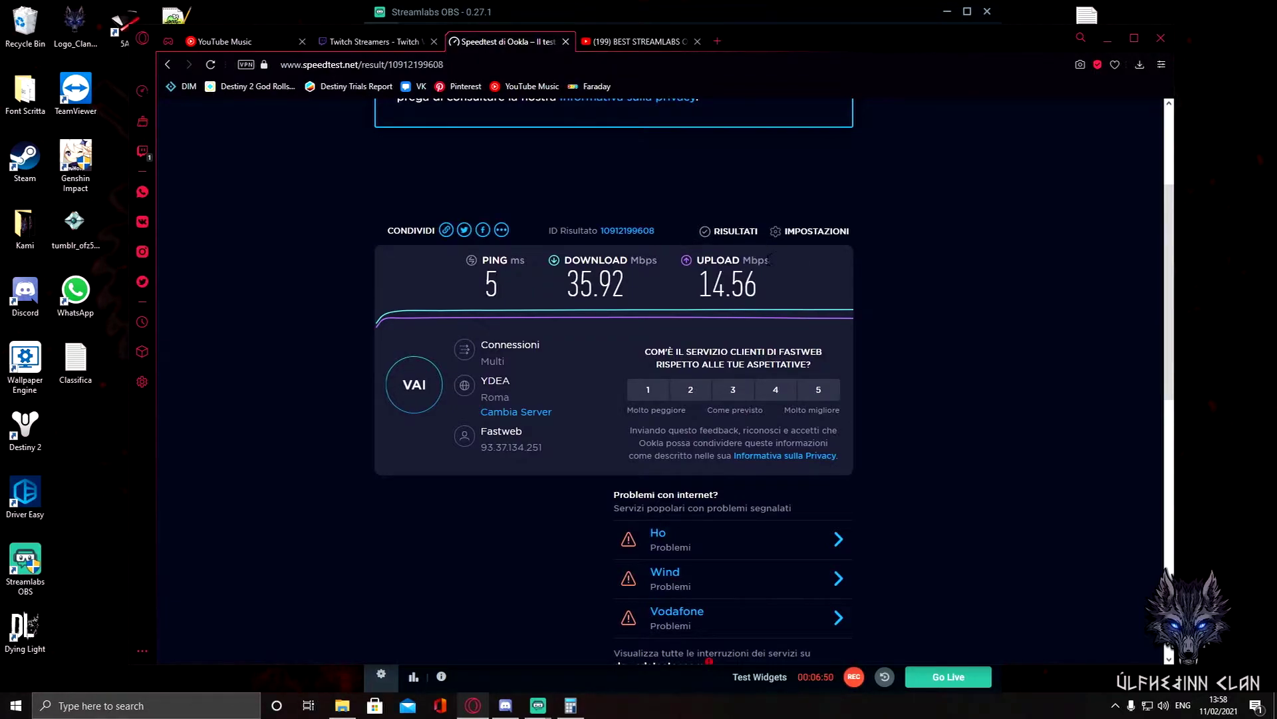
left_click_drag(767, 291, 713, 290)
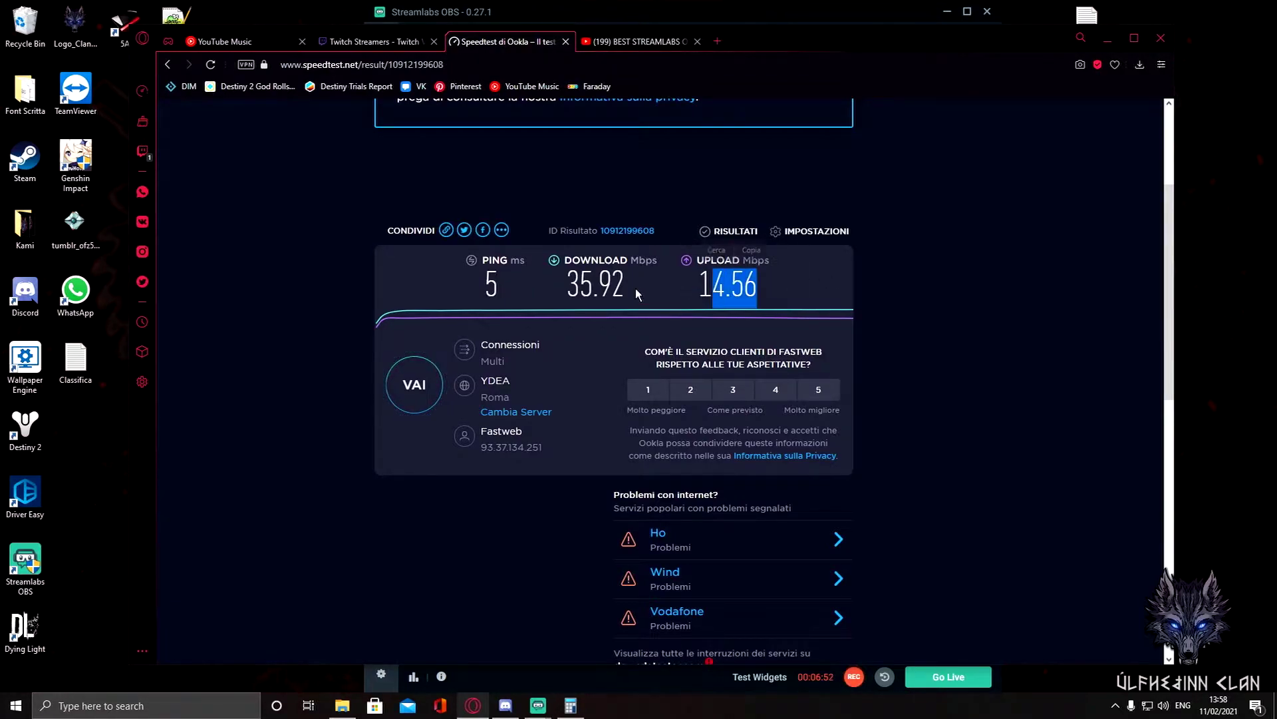
left_click(636, 289)
left_click_drag(636, 289, 735, 314)
scroll(629, 277, "up", 2)
left_click(1006, 382)
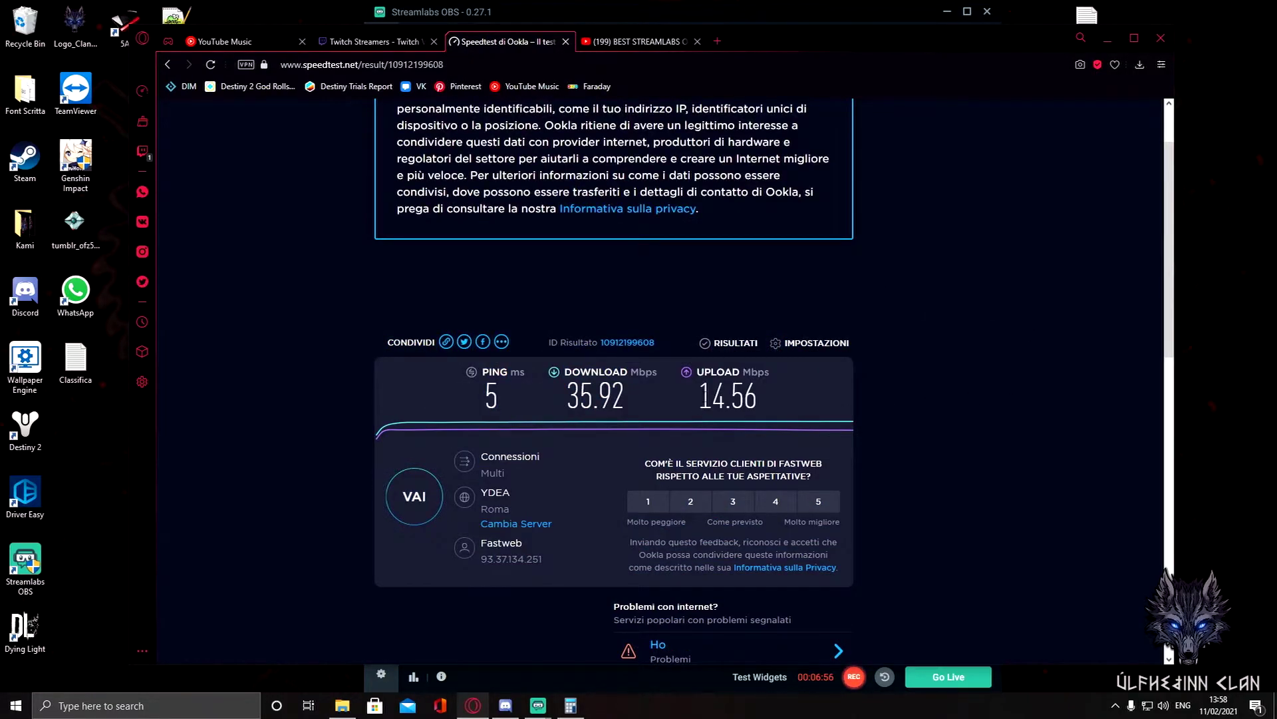
left_click_drag(697, 397, 787, 393)
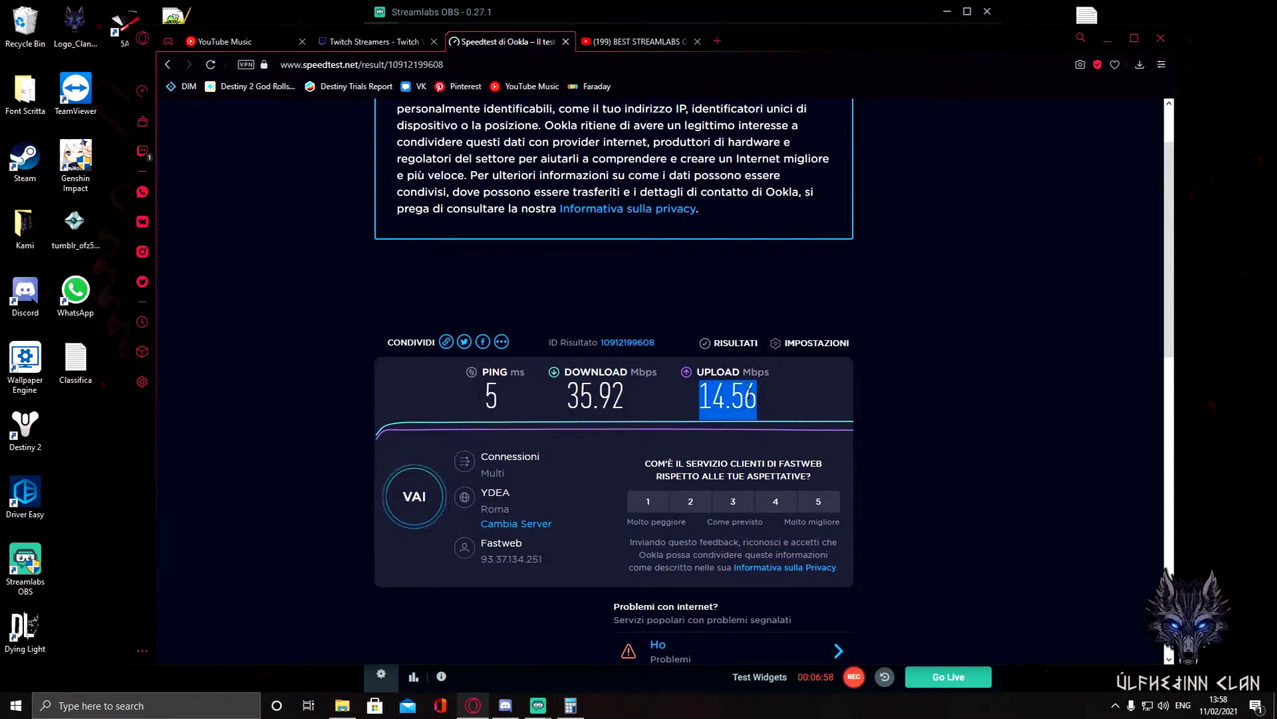
left_click(761, 409)
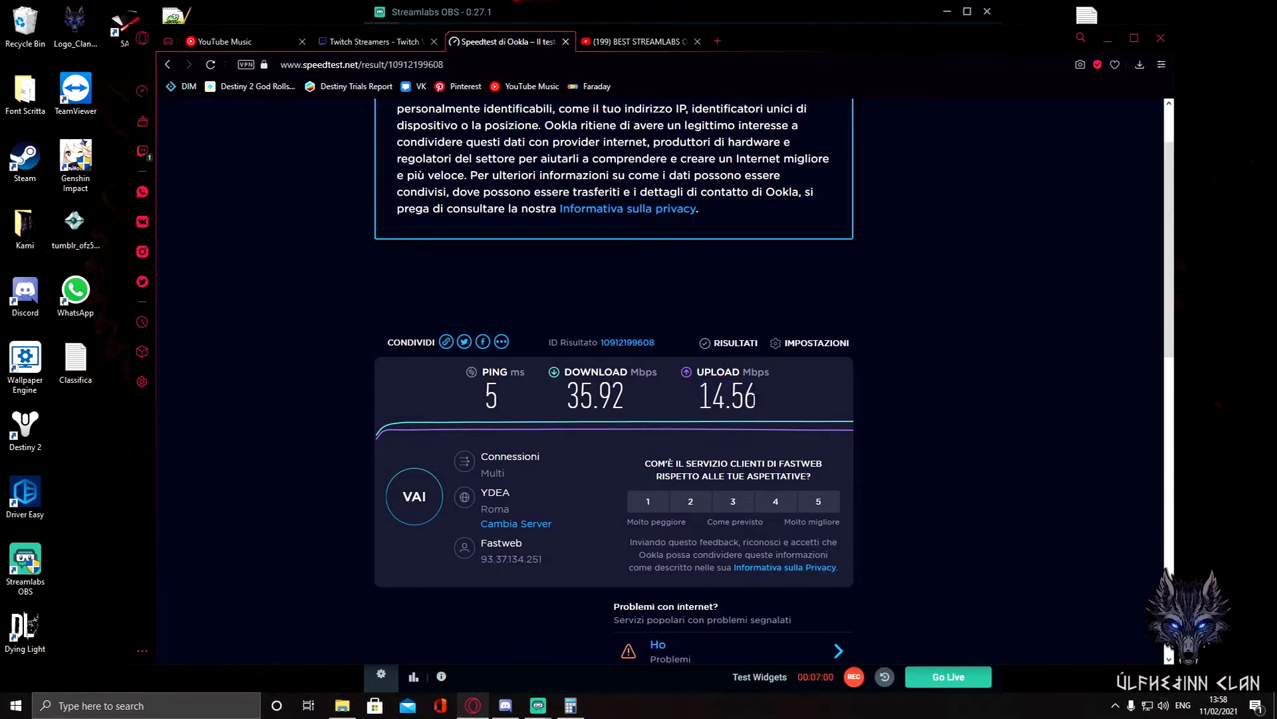
- Compare the measured upload speed with the bitrate Twitch recommends for 1080p 60fps with NVENC
left_click(397, 44)
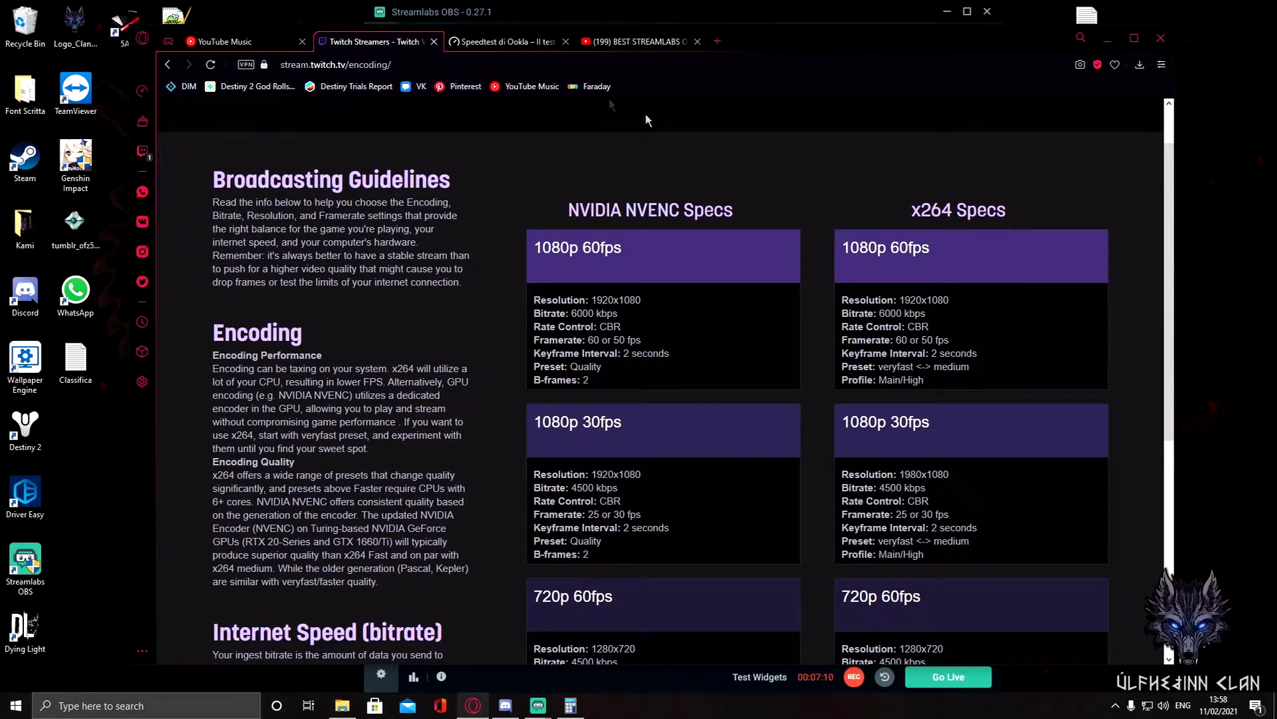
left_click(518, 43)
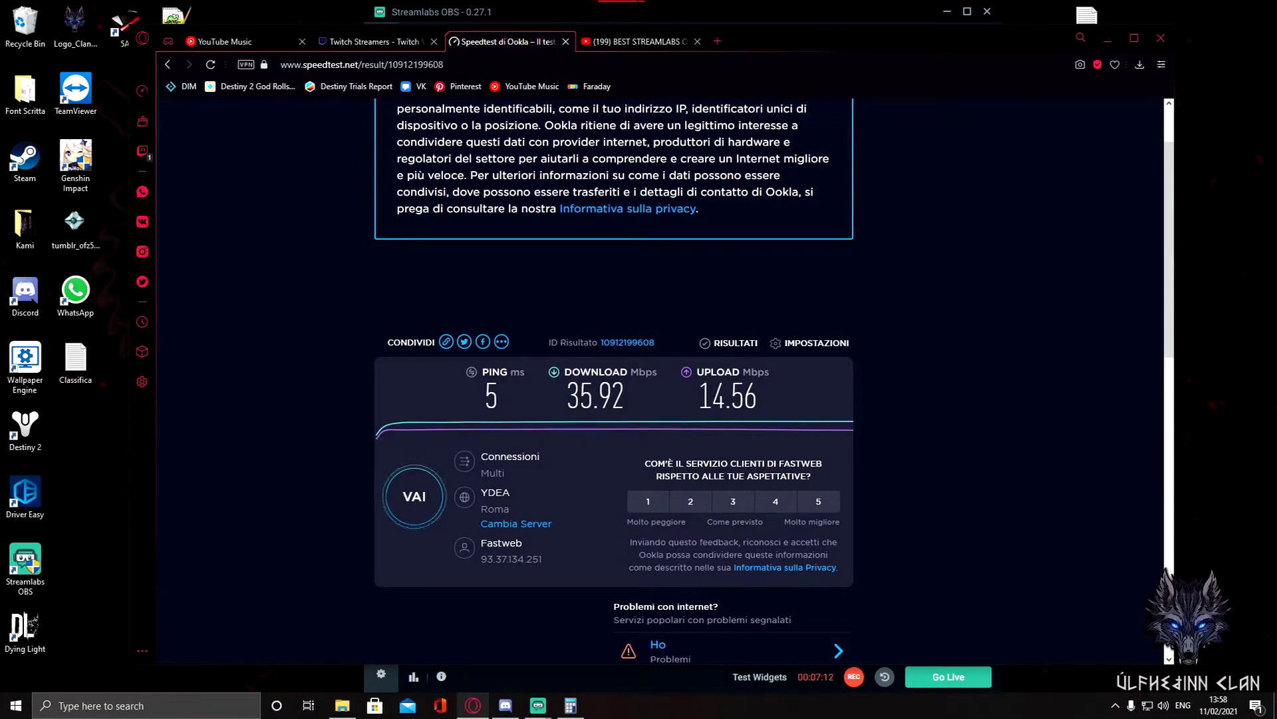
left_click_drag(700, 395, 731, 397)
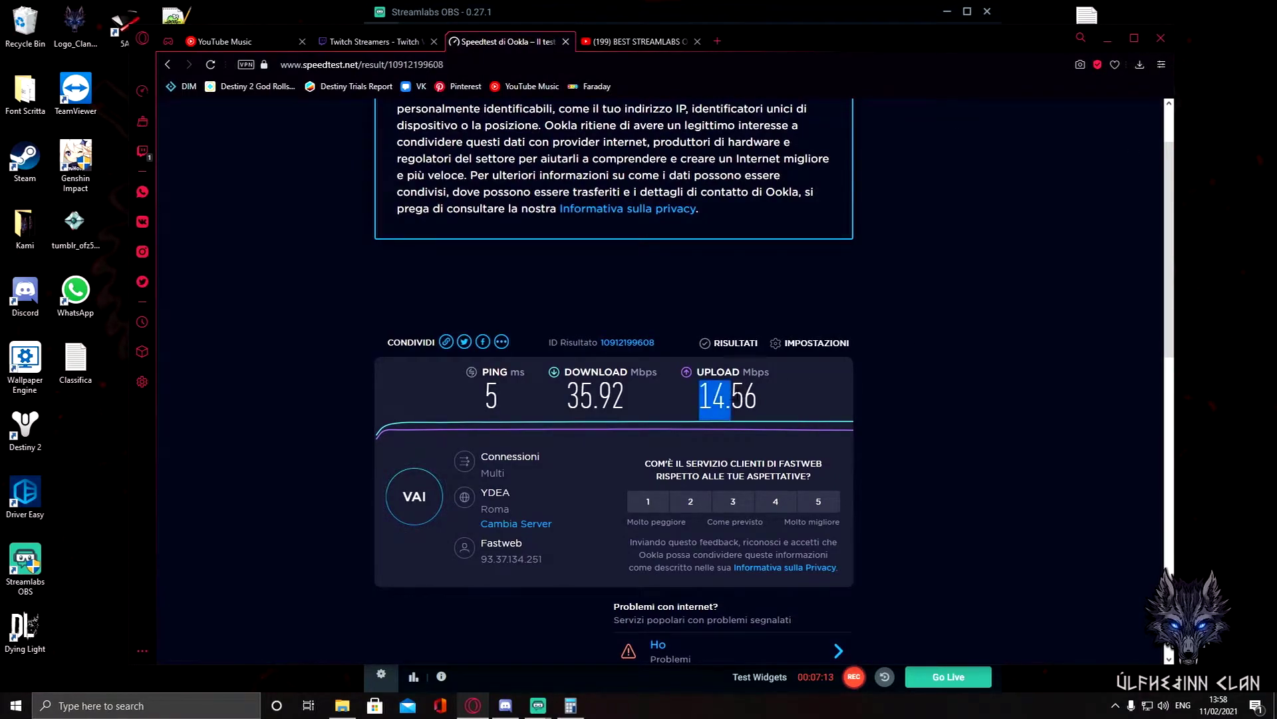
left_click(779, 387)
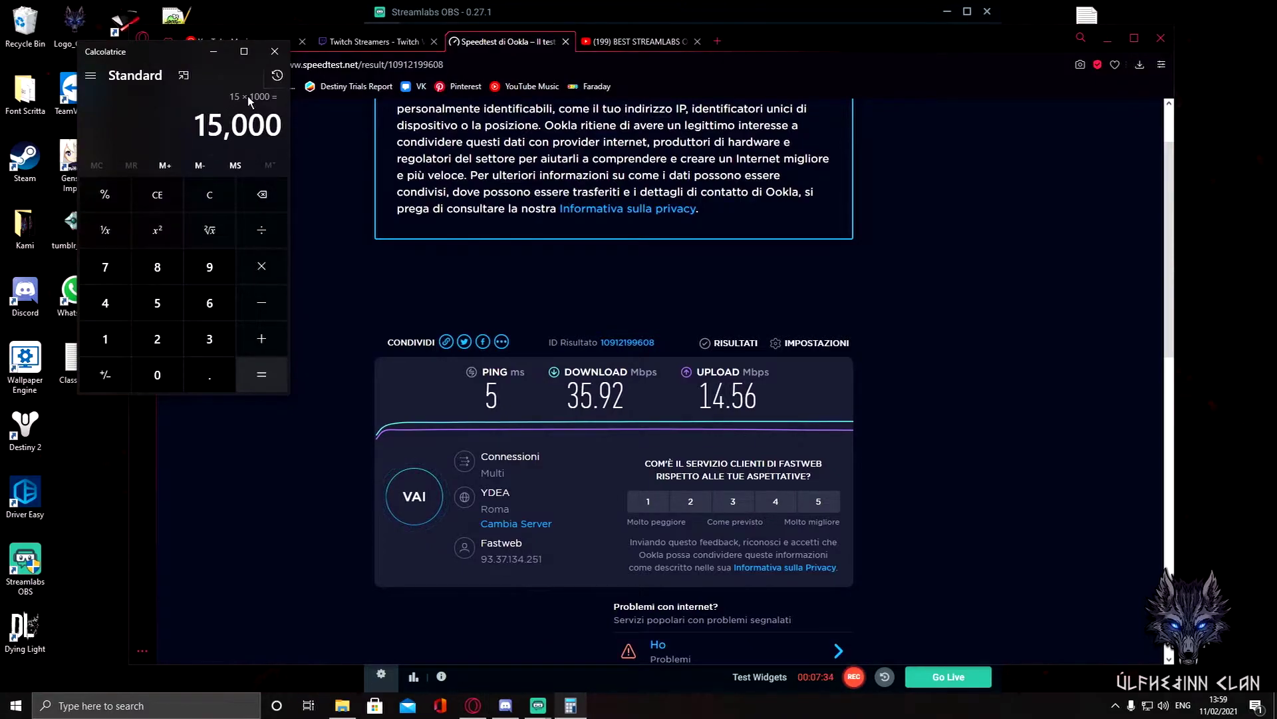
left_click(399, 44)
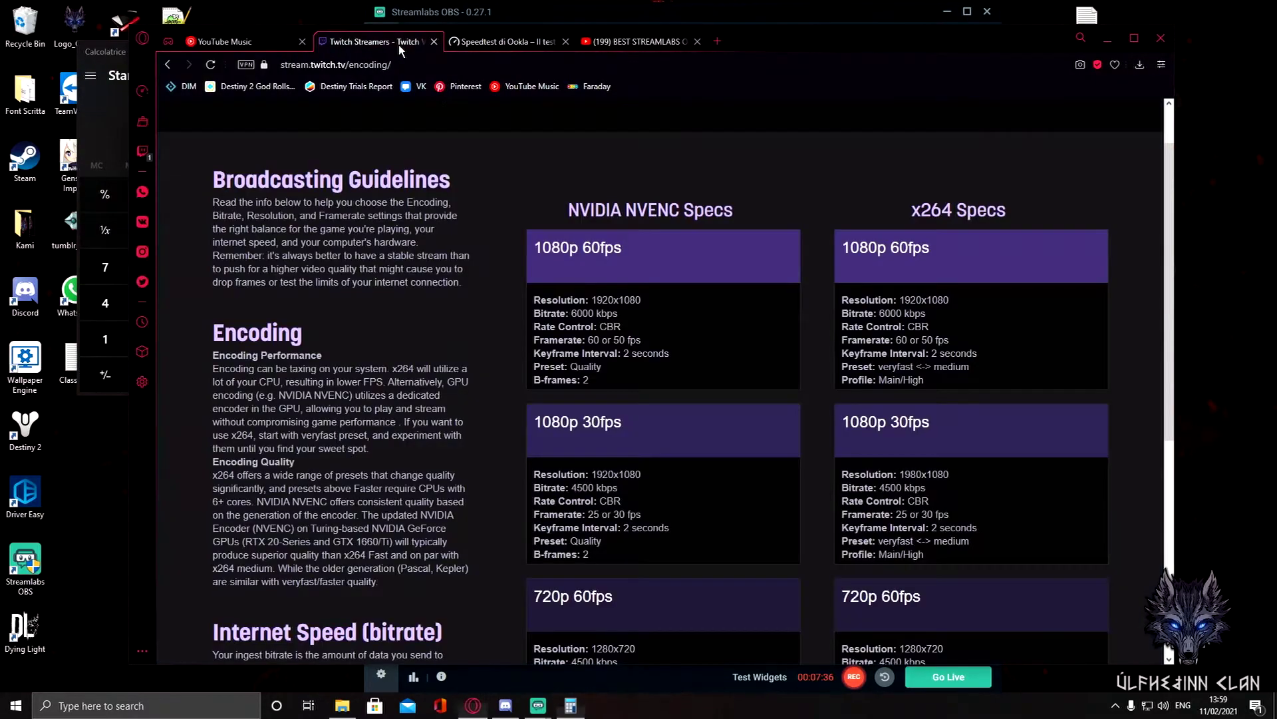
left_click_drag(572, 313, 632, 315)
left_click(632, 315)
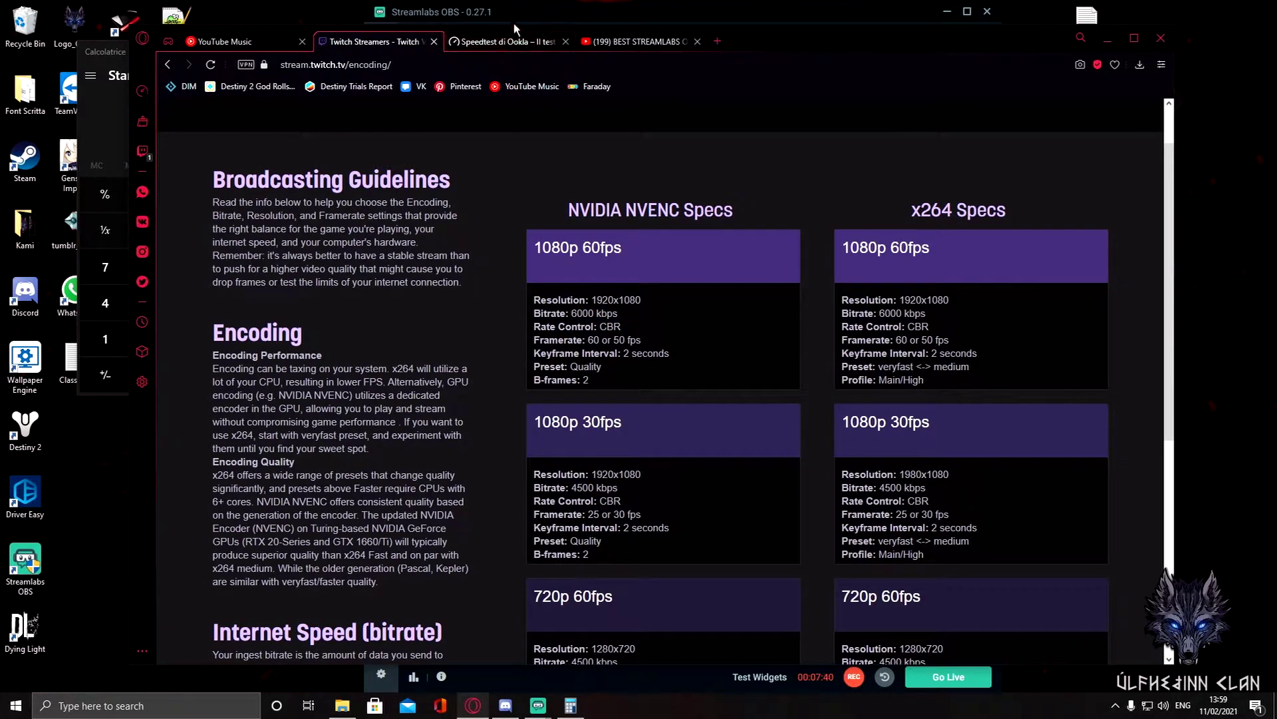
- In the calculator, multiply 15,000 by 0.7 to find the usable upload bitrate and highlight the result
left_click(571, 706)
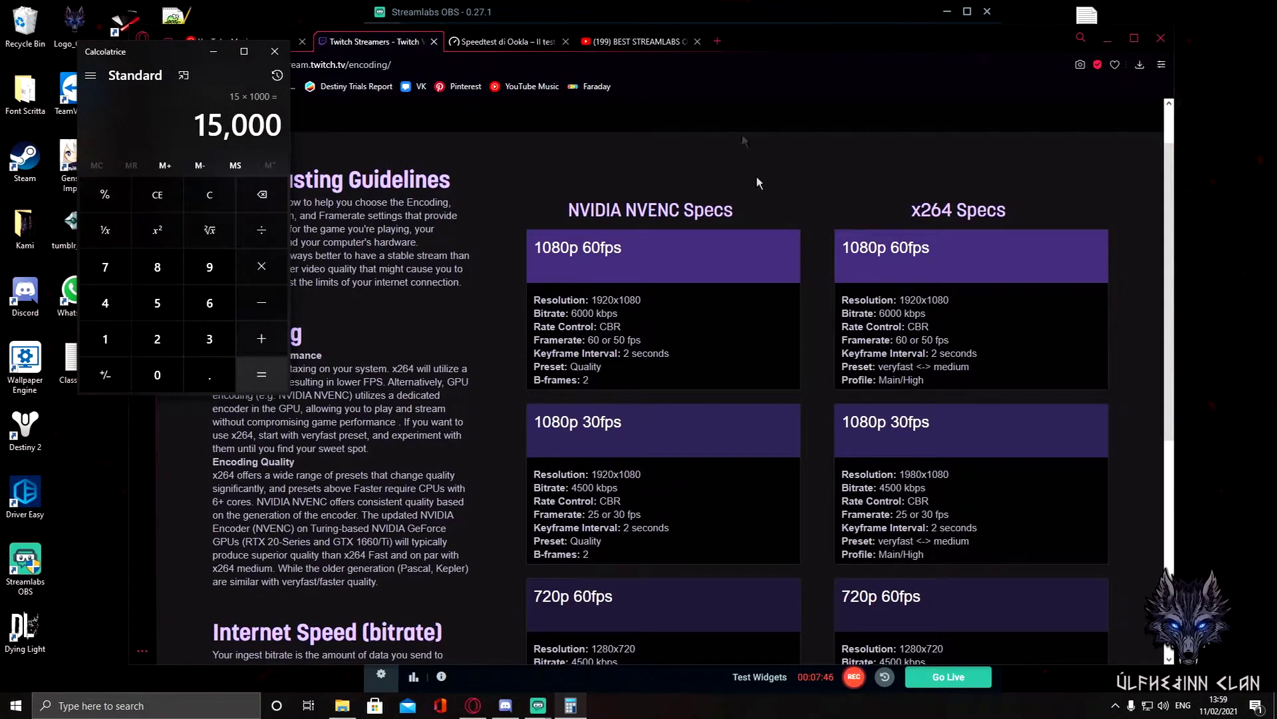
left_click(268, 269)
left_click(212, 373)
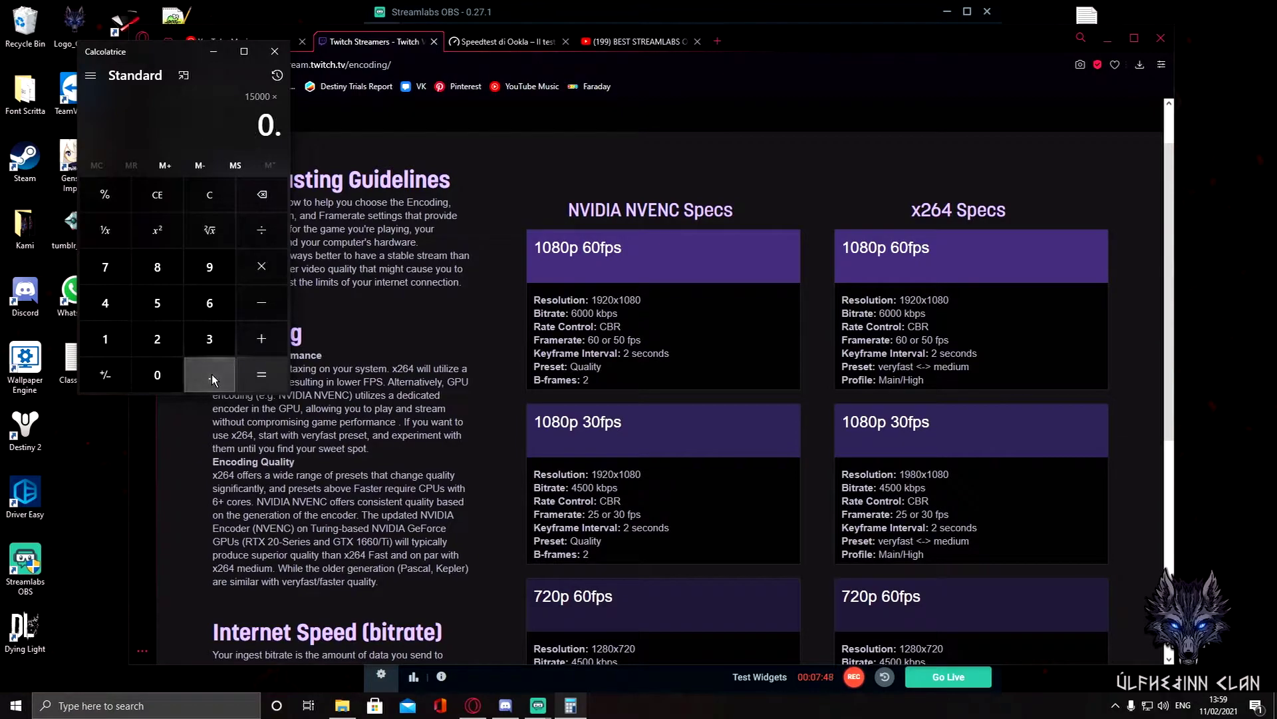
left_click(105, 267)
left_click(261, 374)
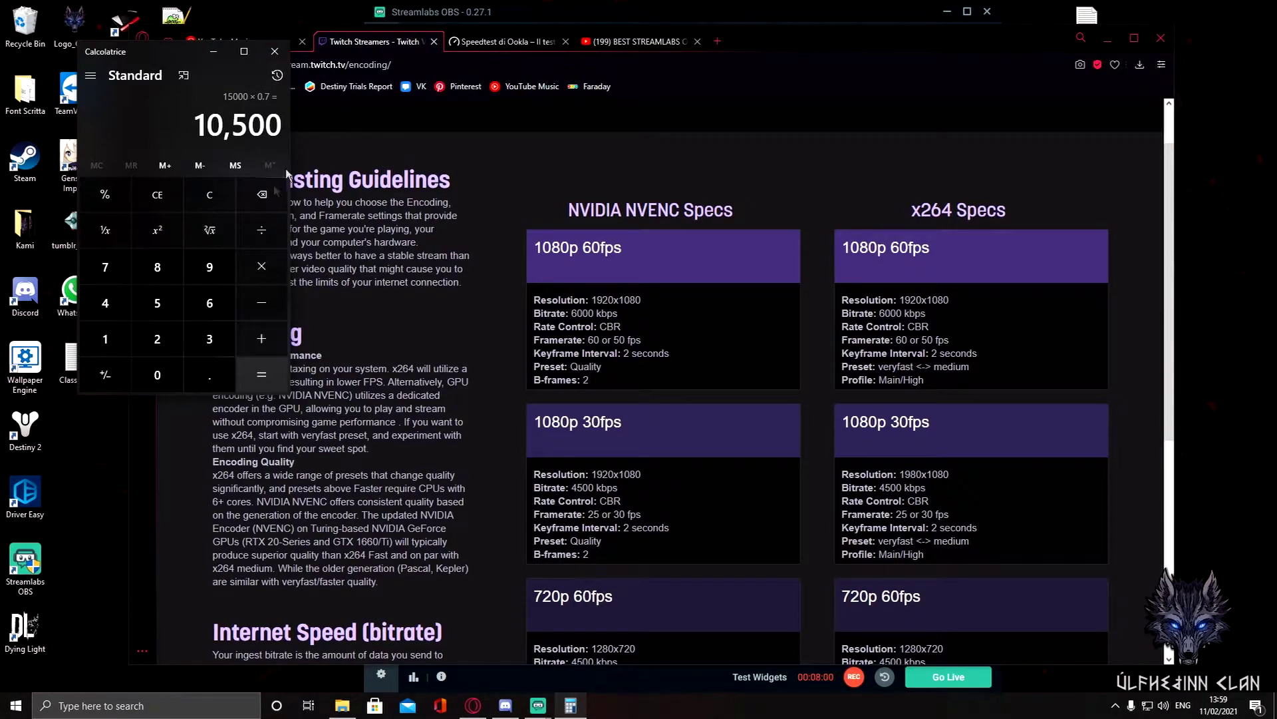
left_click_drag(199, 119, 282, 124)
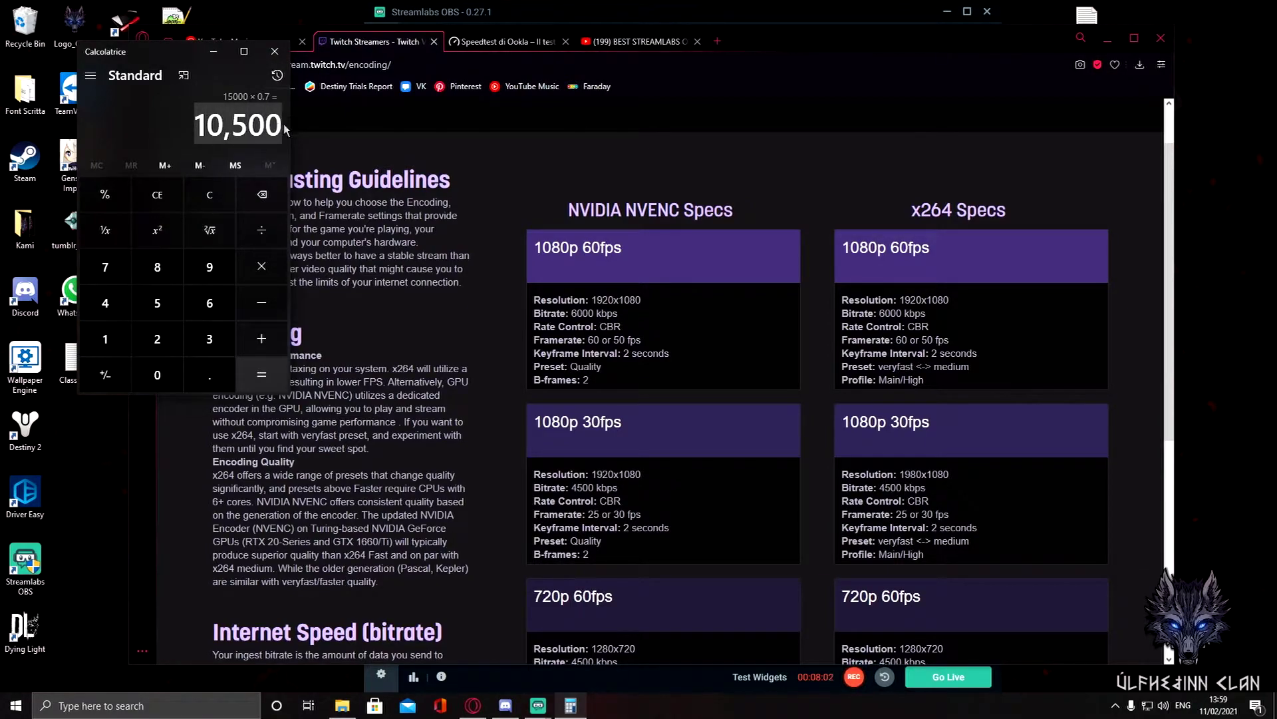
left_click(160, 140)
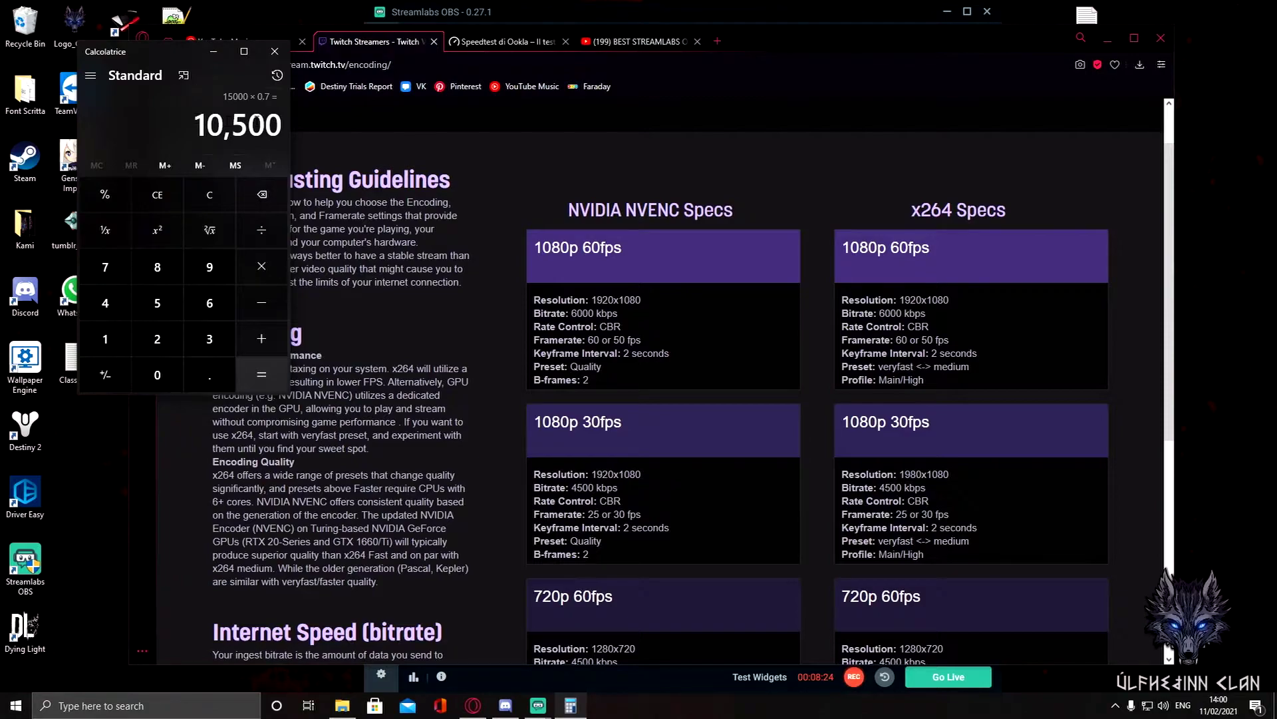
- Check the 1080p 60fps heading and the NVIDIA NVENC Specs column in Twitch's guidelines
left_click_drag(536, 249, 629, 250)
left_click(629, 249)
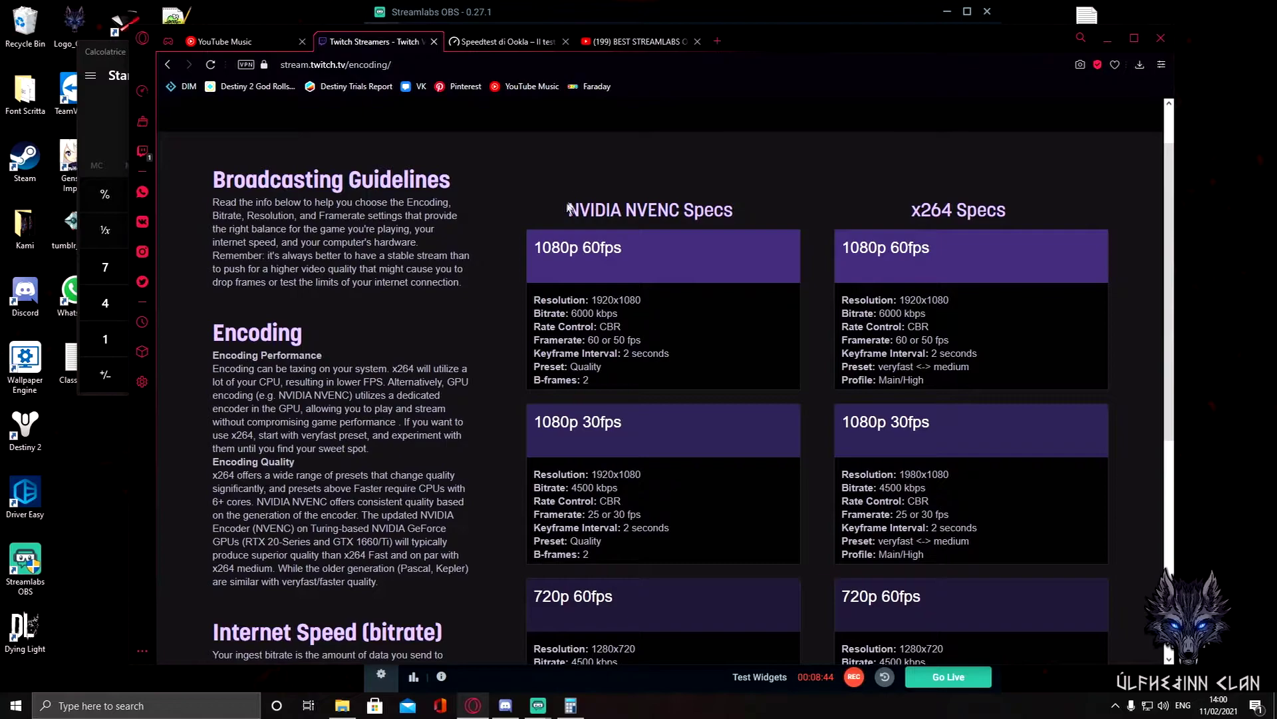
left_click_drag(570, 208, 741, 212)
left_click(742, 212)
- Return to Streamlabs OBS, open its settings window, move it clear of the main window and show the output settings
mouse_move(538, 706)
left_click(507, 649)
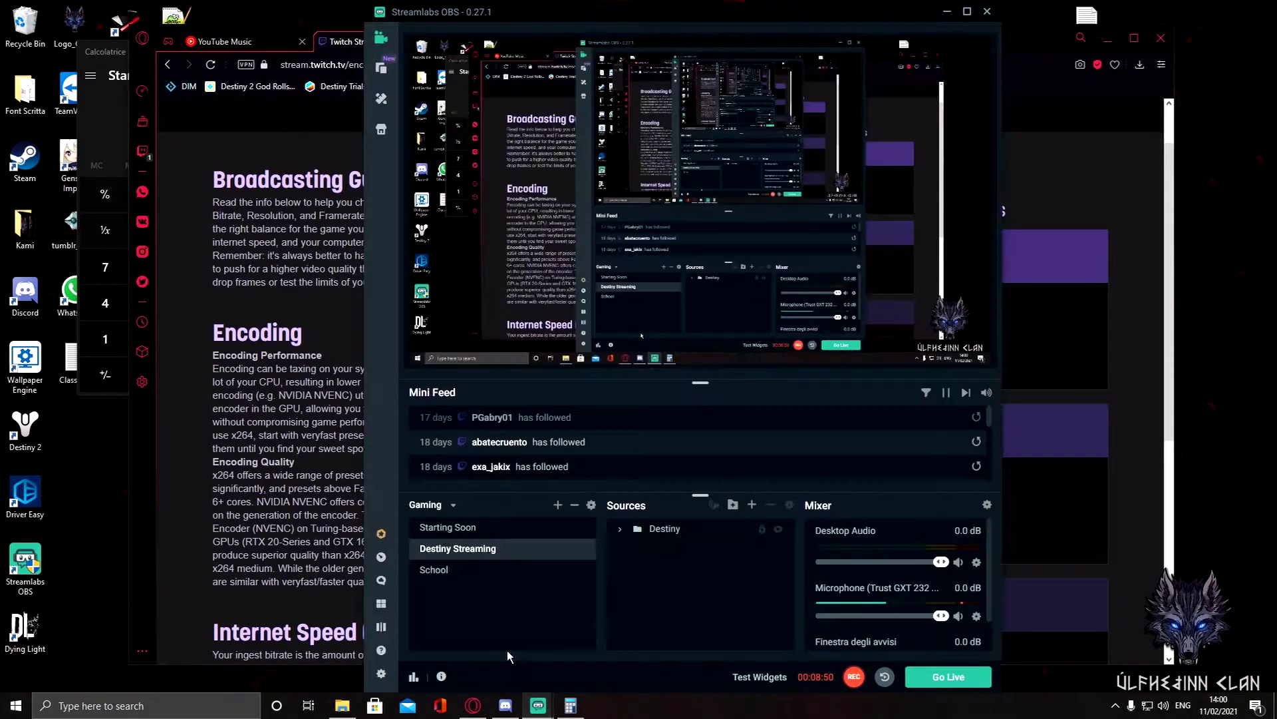
left_click(381, 674)
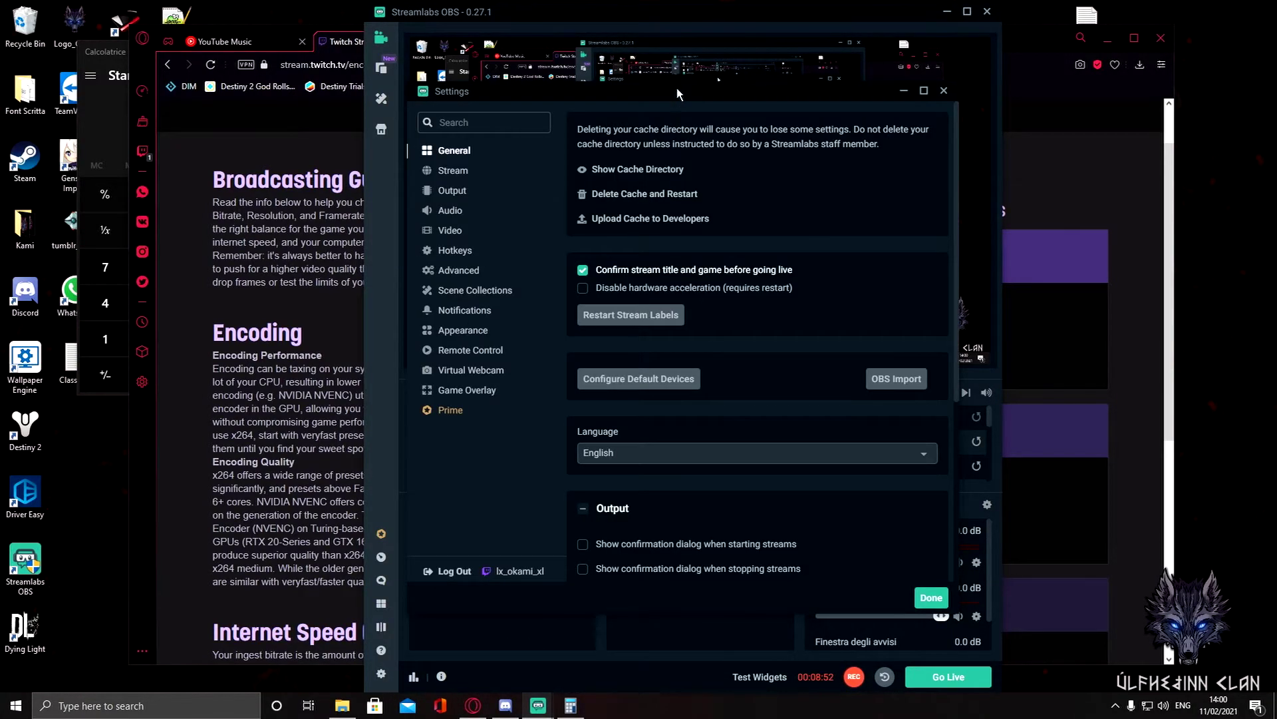
left_click_drag(676, 88, 334, 52)
left_click(114, 156)
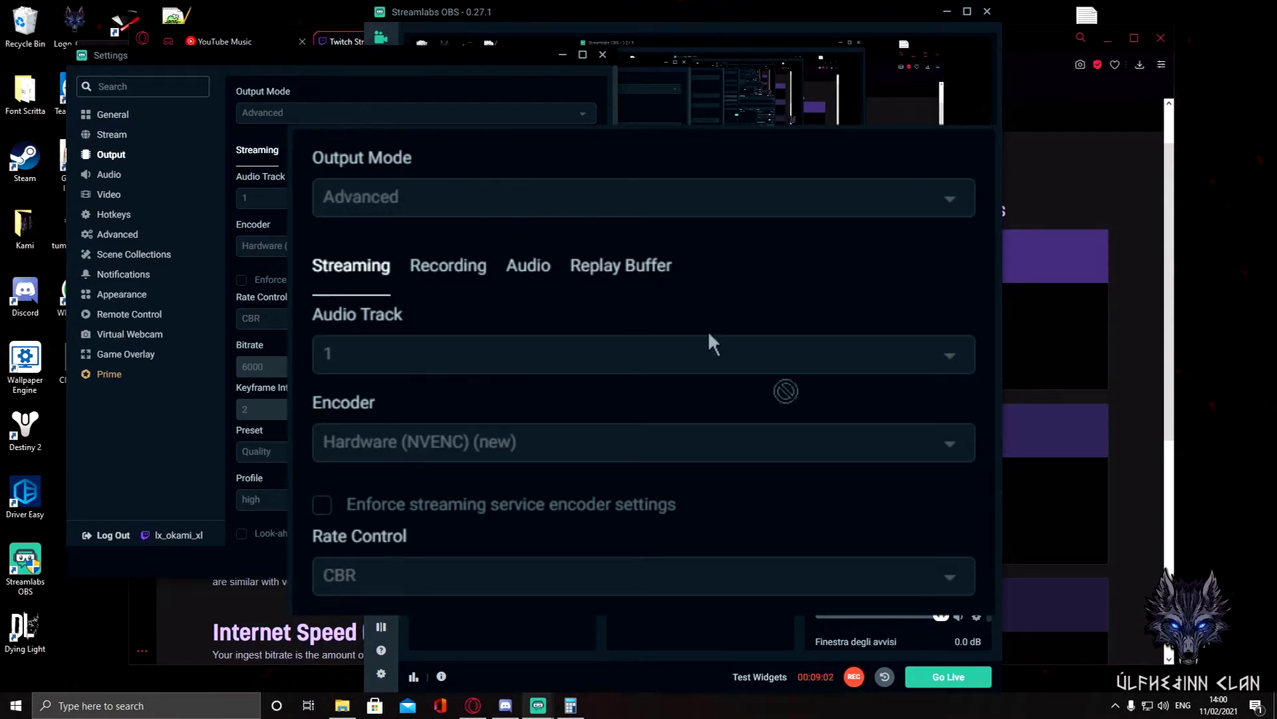
- Check the resolution and frame rate in the video settings, return to the output settings and place them over Twitch's encoding guidelines for comparison
left_click(108, 194)
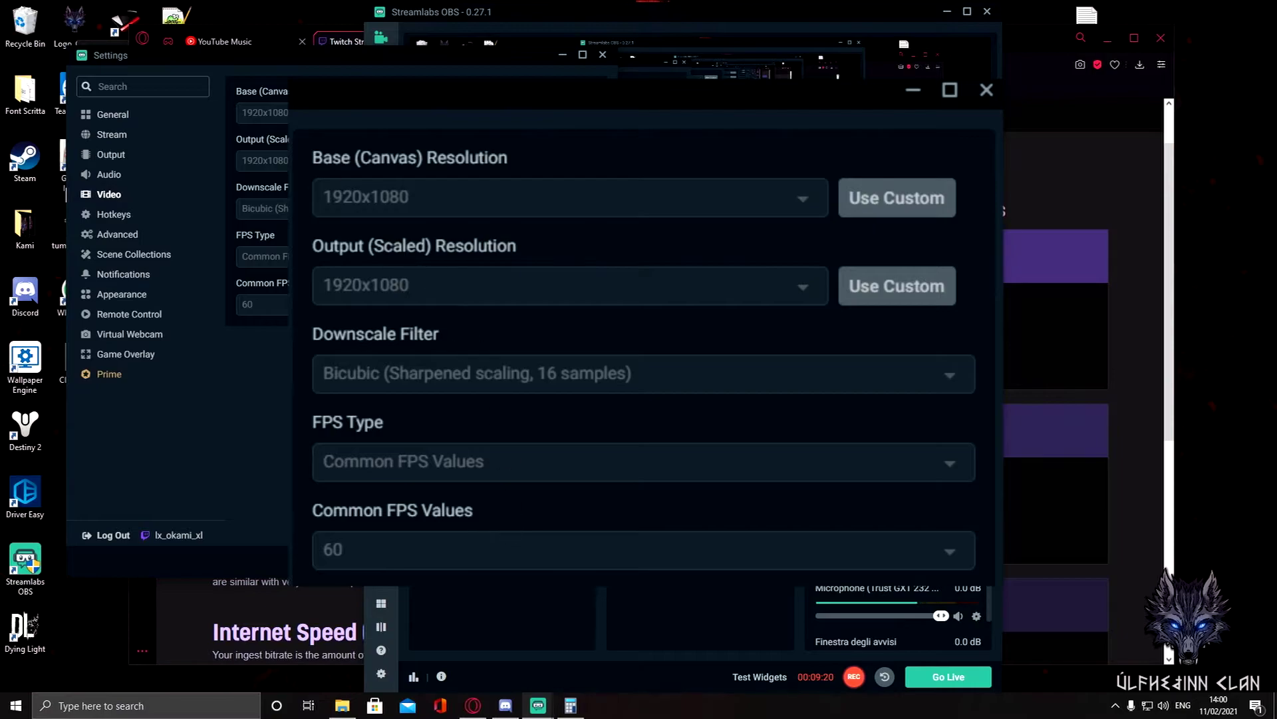
left_click(110, 151)
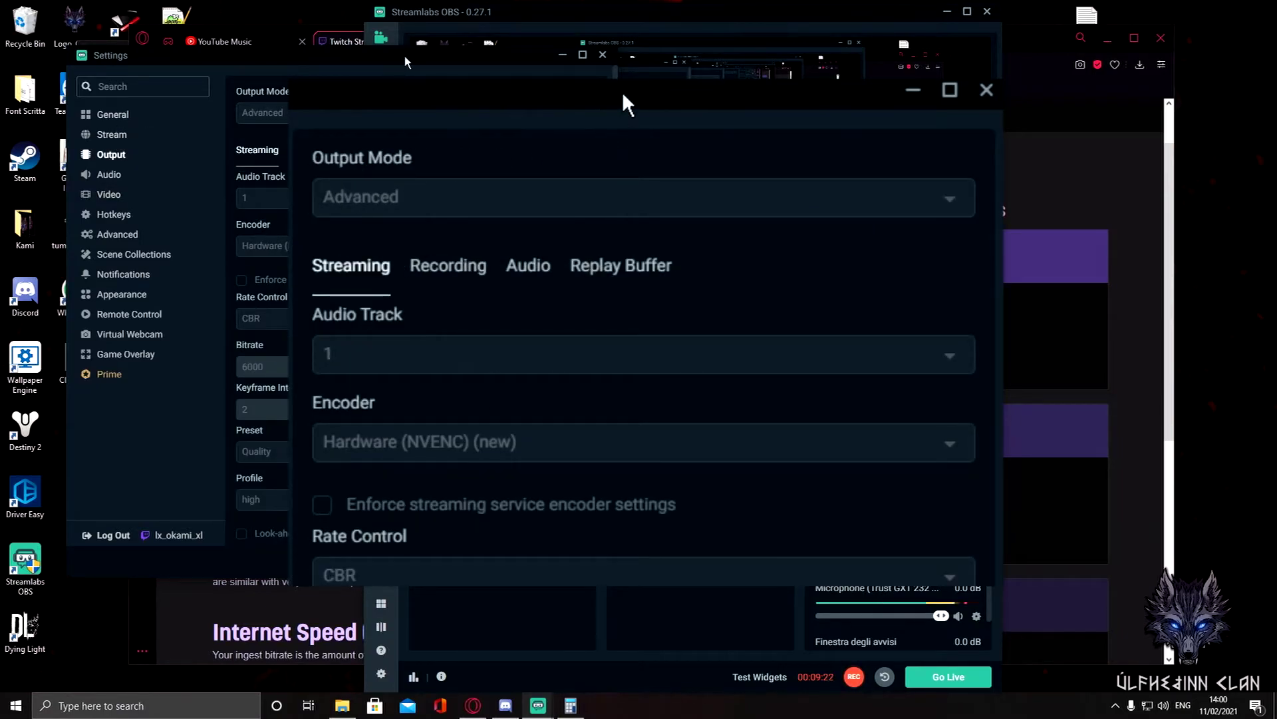
left_click(946, 11)
double_click(738, 36)
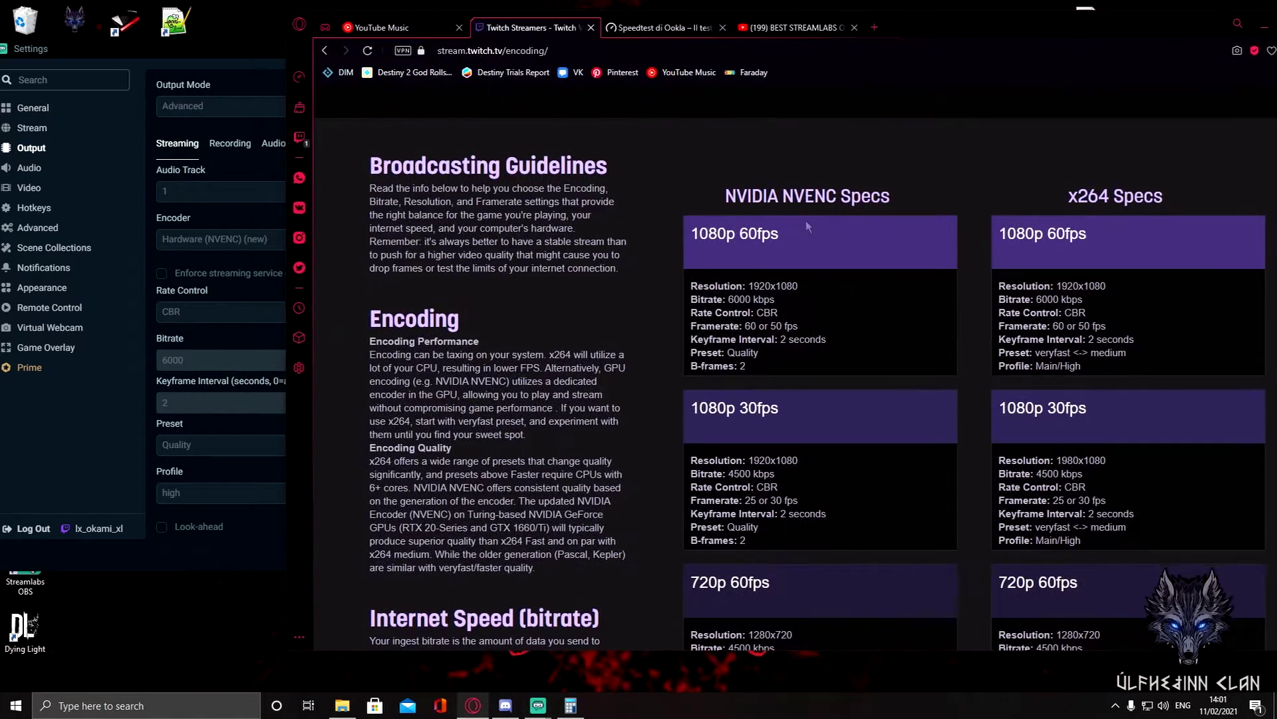
left_click_drag(272, 53, 419, 45)
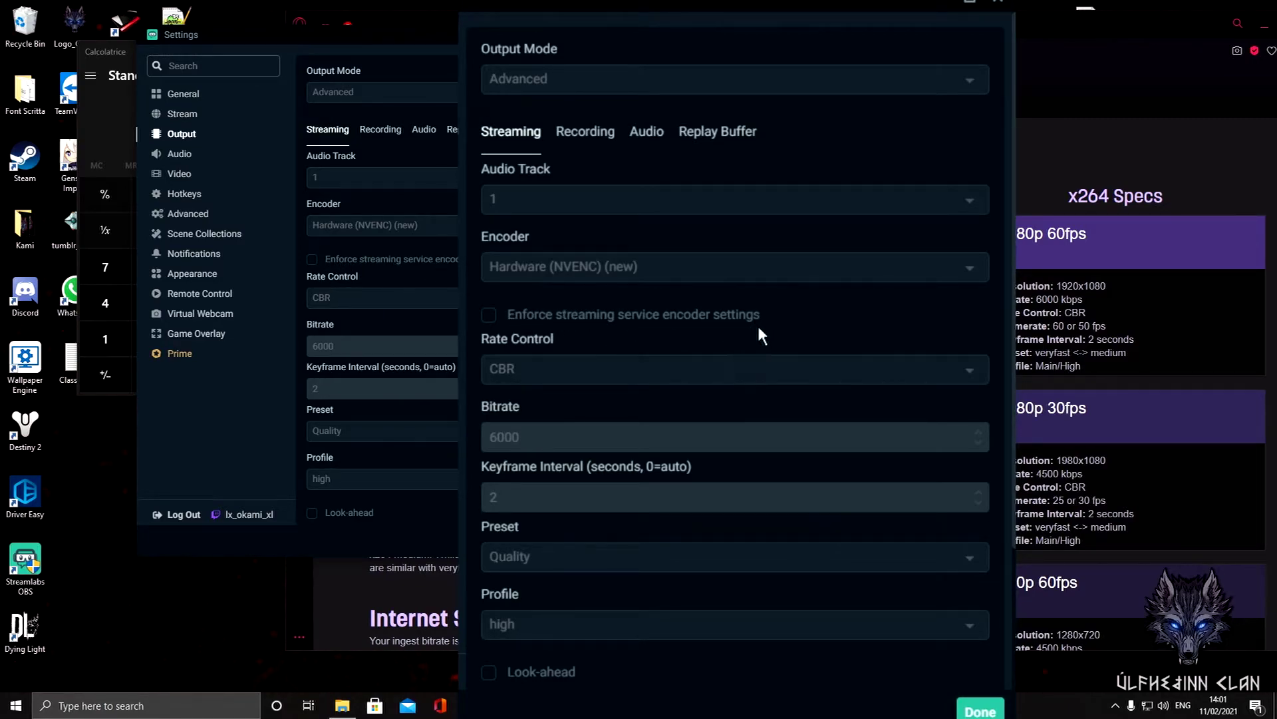
- Compare the rate control, keyframe interval and preset in the output settings with Twitch's 1080p 60fps NVENC specs
scroll(796, 264, "down", 1)
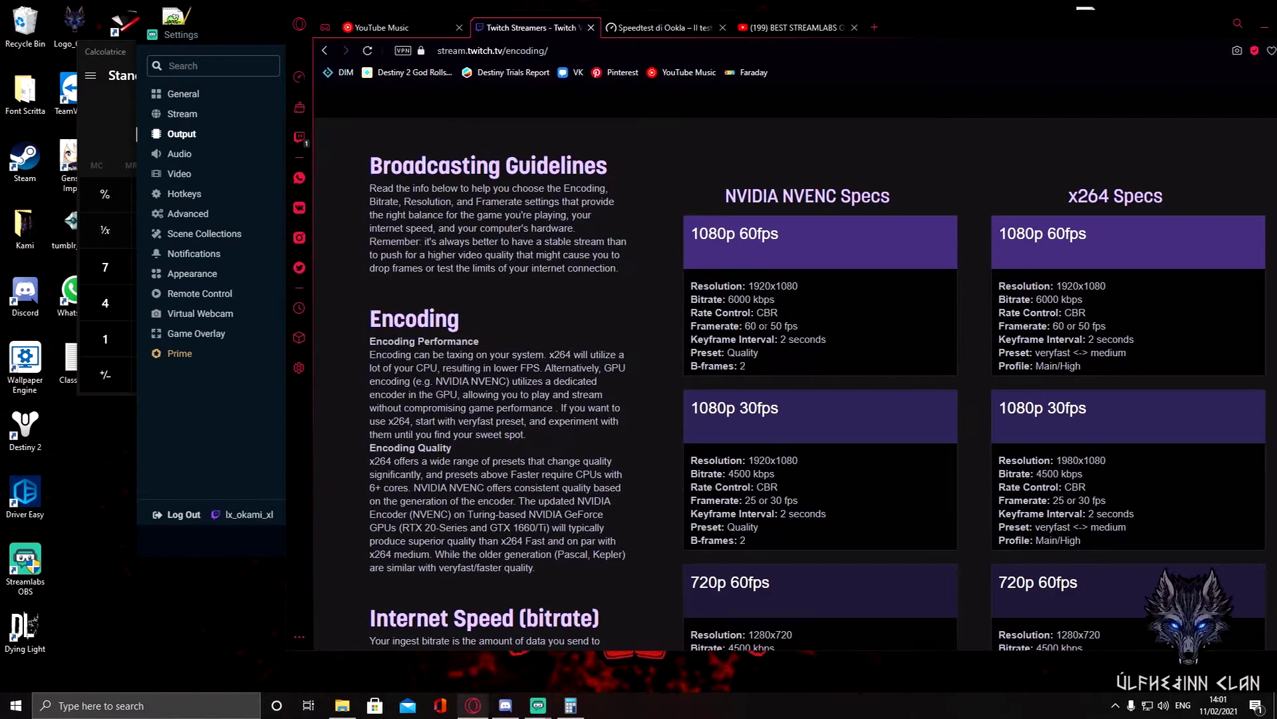
double_click(767, 312)
left_click(279, 423)
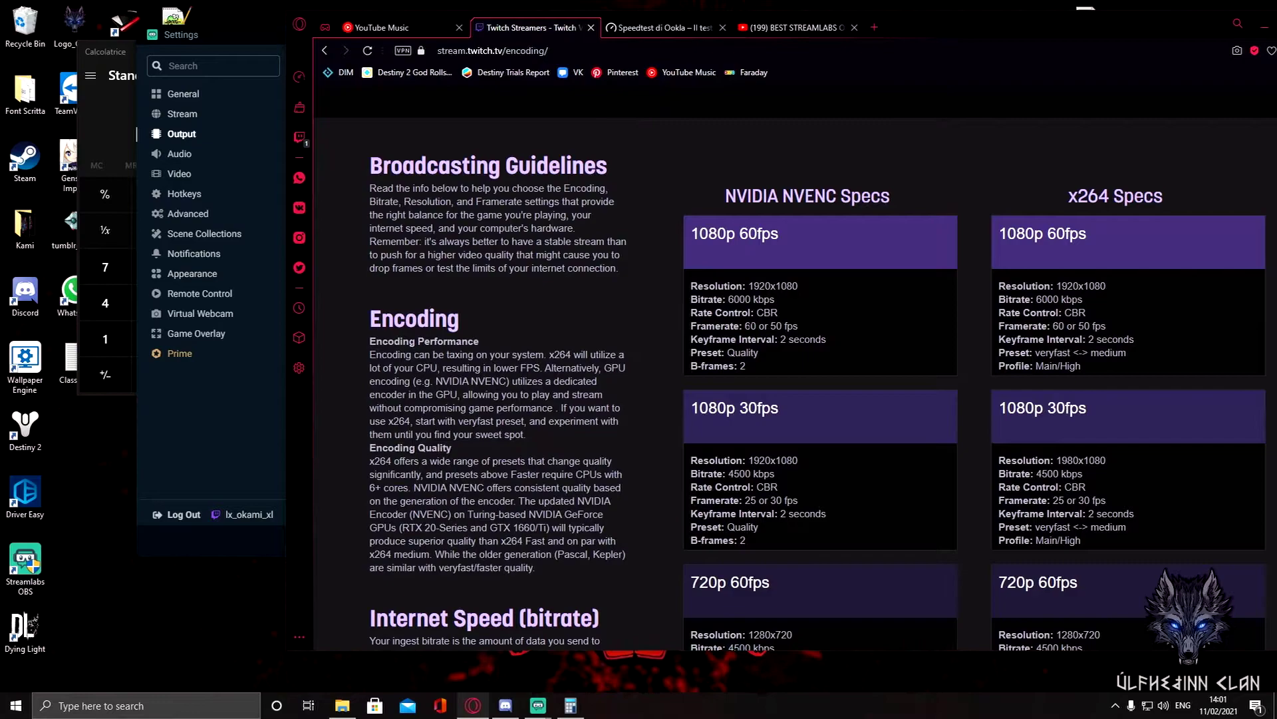
left_click_drag(780, 340, 846, 341)
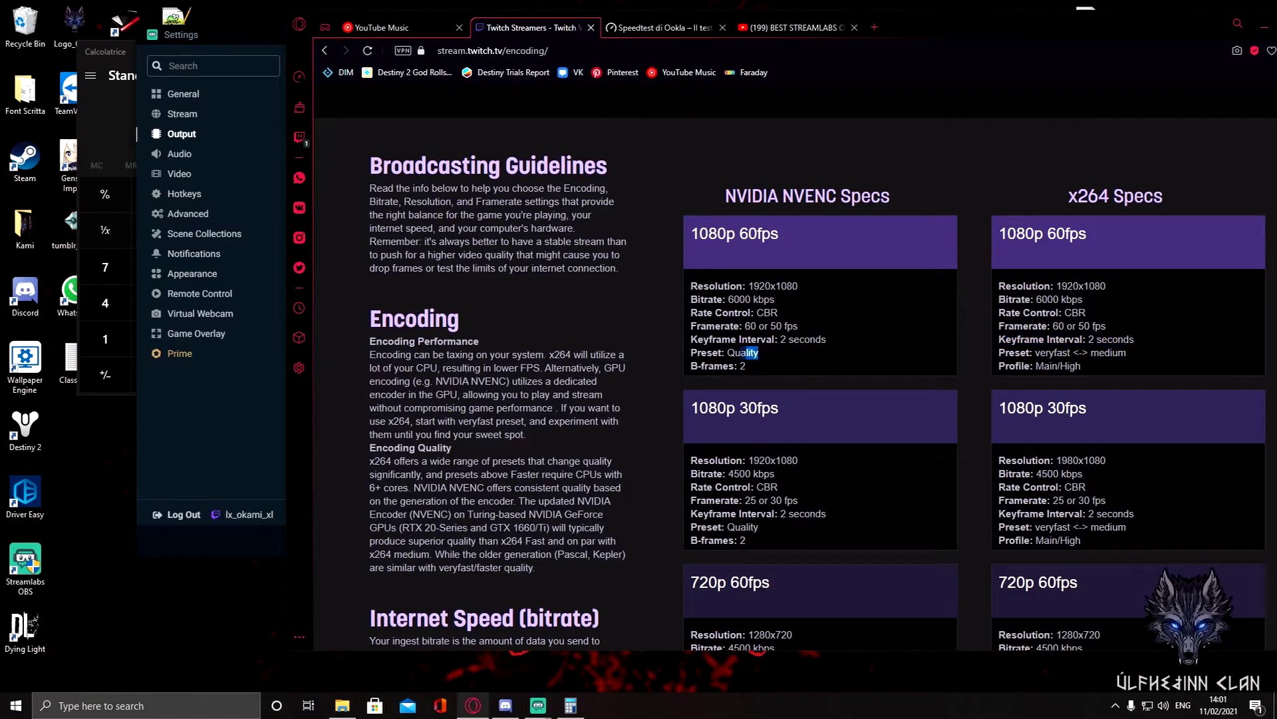
double_click(742, 352)
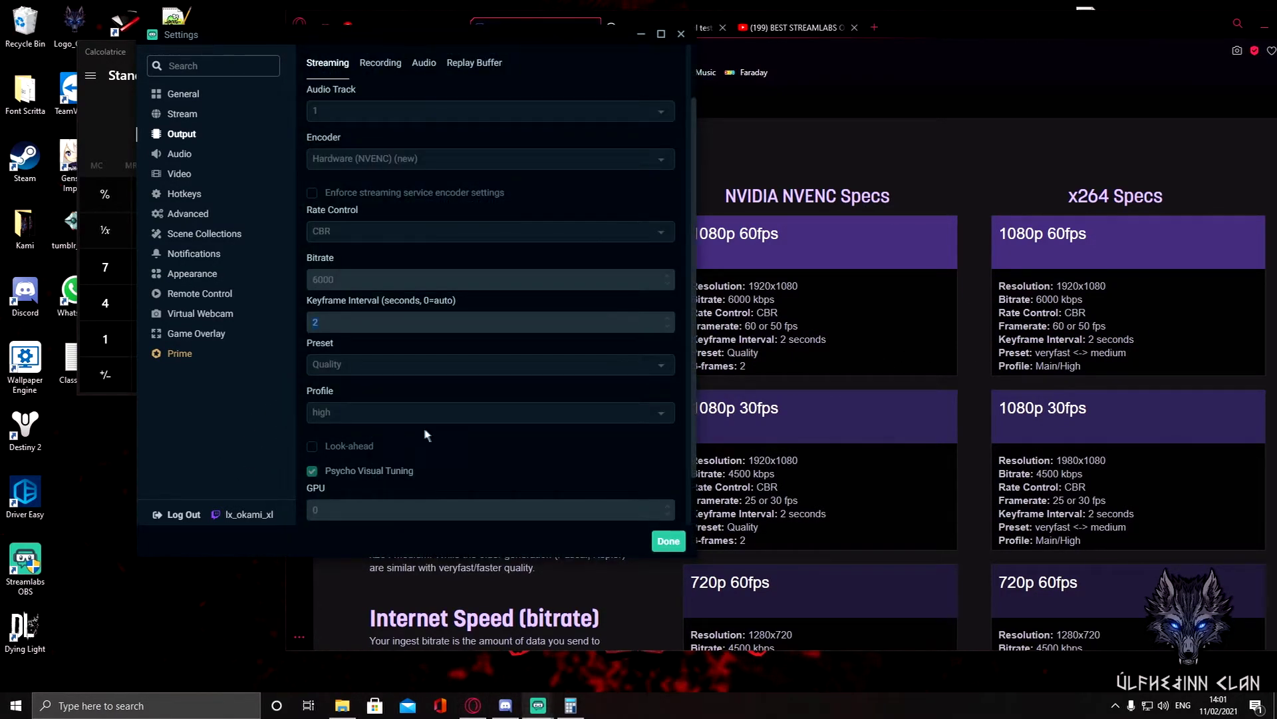
- Compare the maximum B-frames setting with Twitch's 1080p 60fps NVENC specs, review the streaming output settings again and close the settings window
scroll(523, 384, "down", 1)
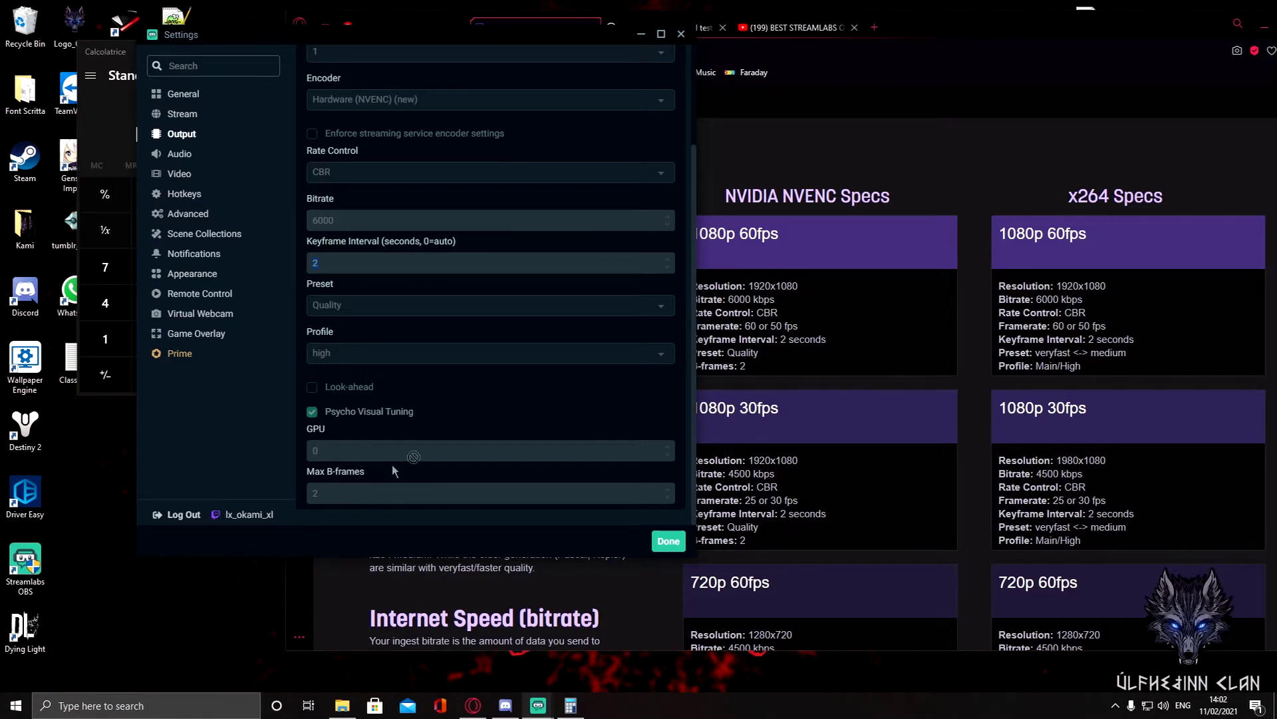
left_click(853, 362)
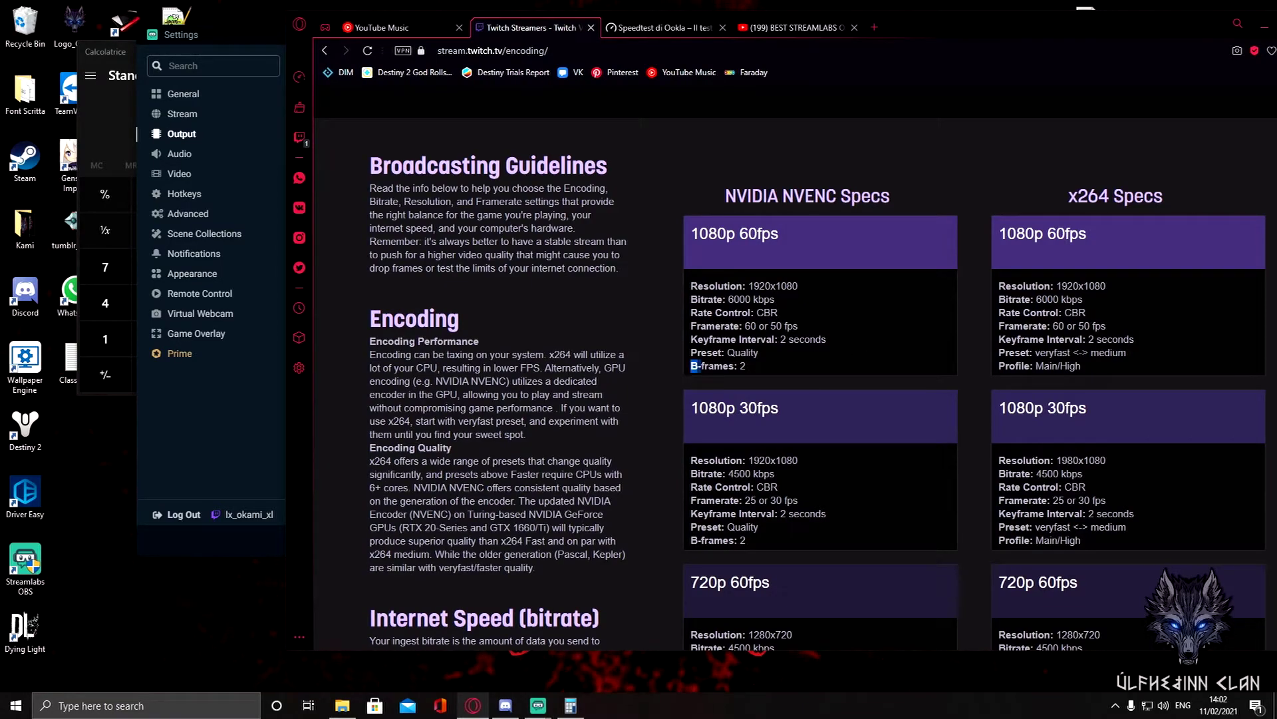
key("alt+Tab")
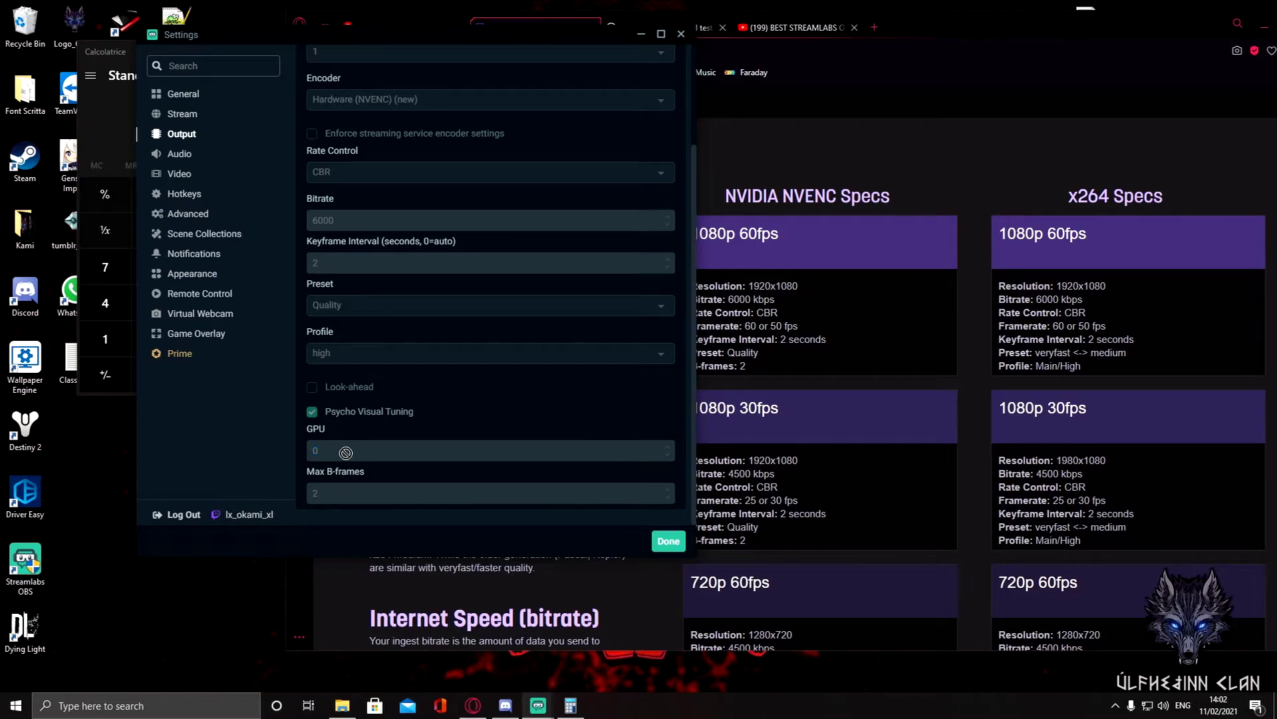
scroll(492, 360, "up", 3)
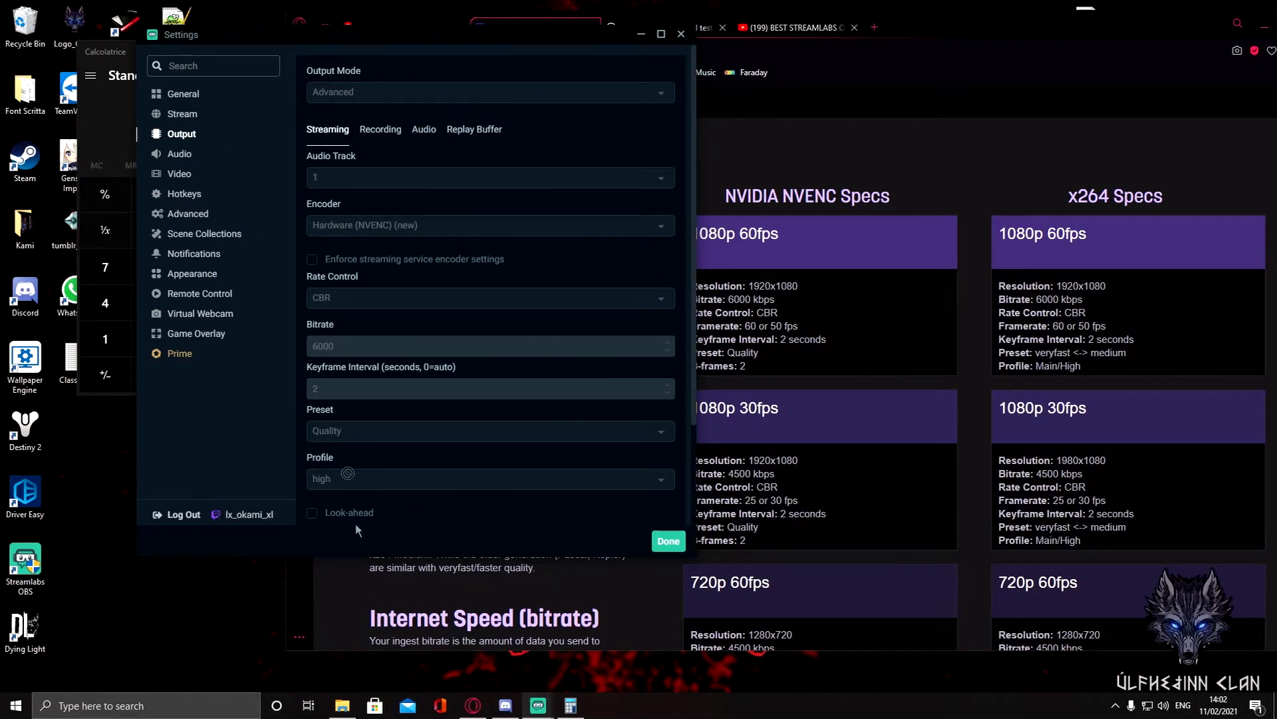
left_click(667, 541)
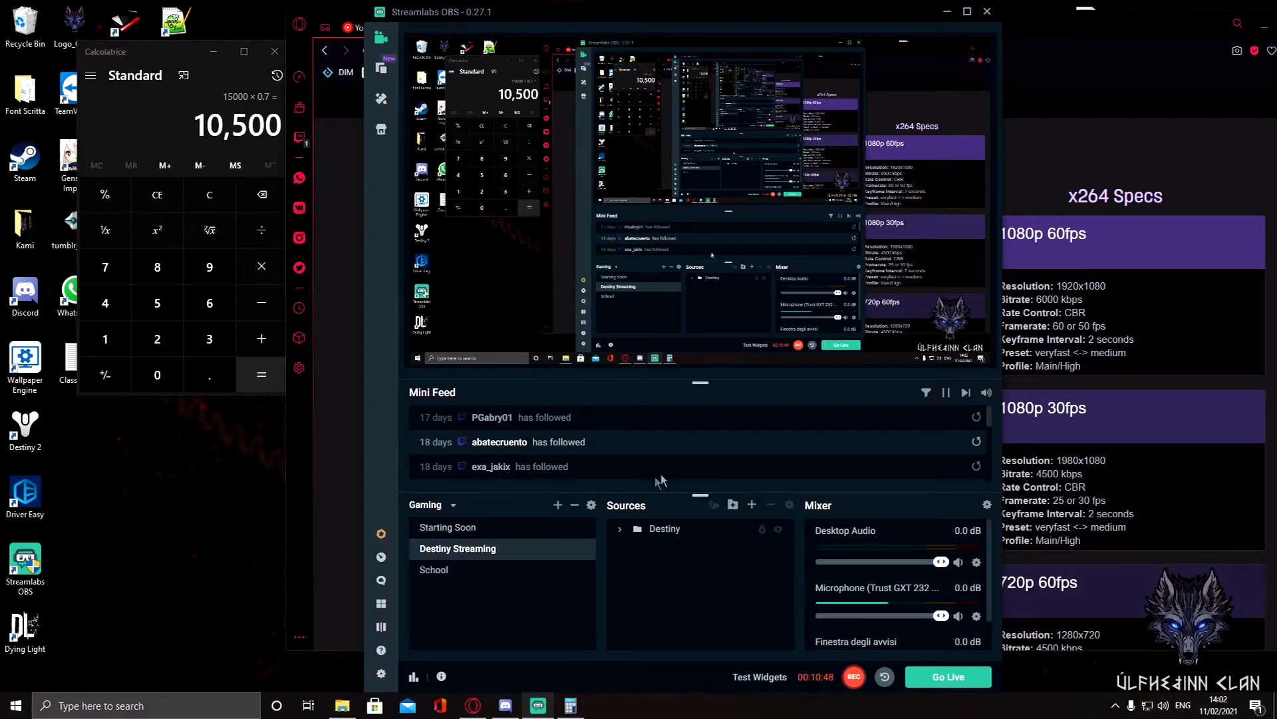
- Create a new scene named Prova in the Gaming scene collection
left_click(558, 506)
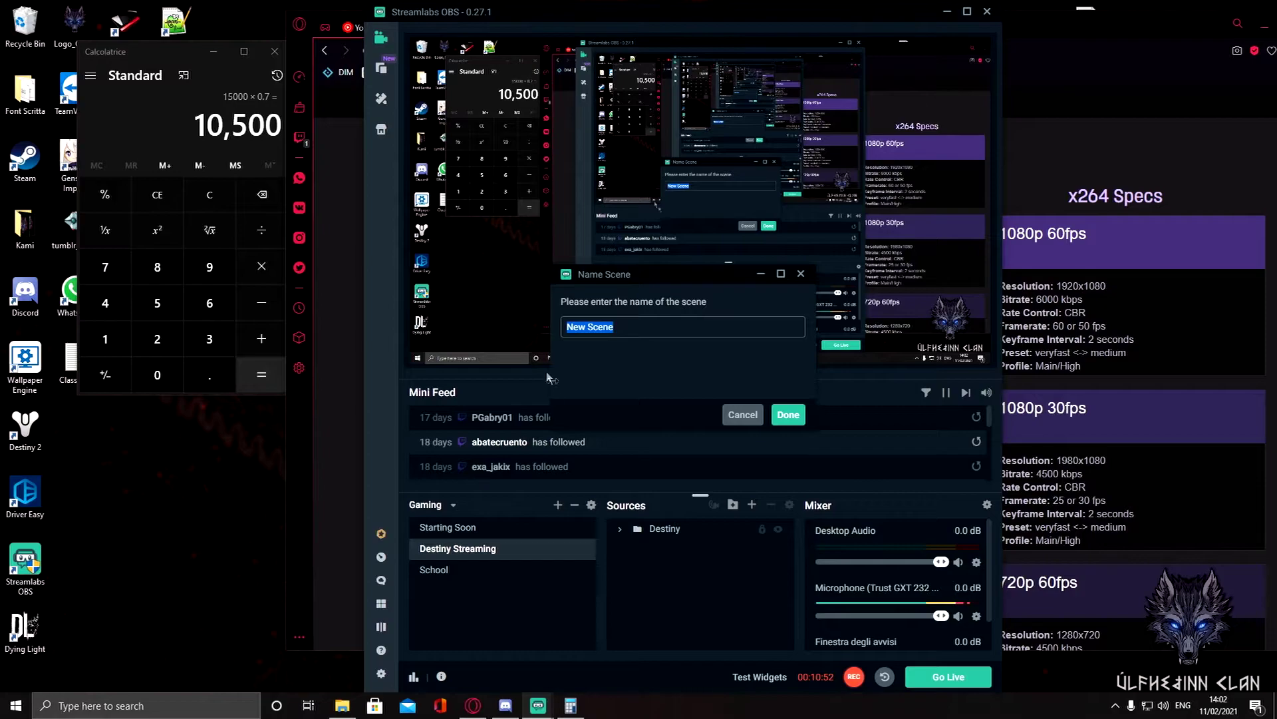
type("G")
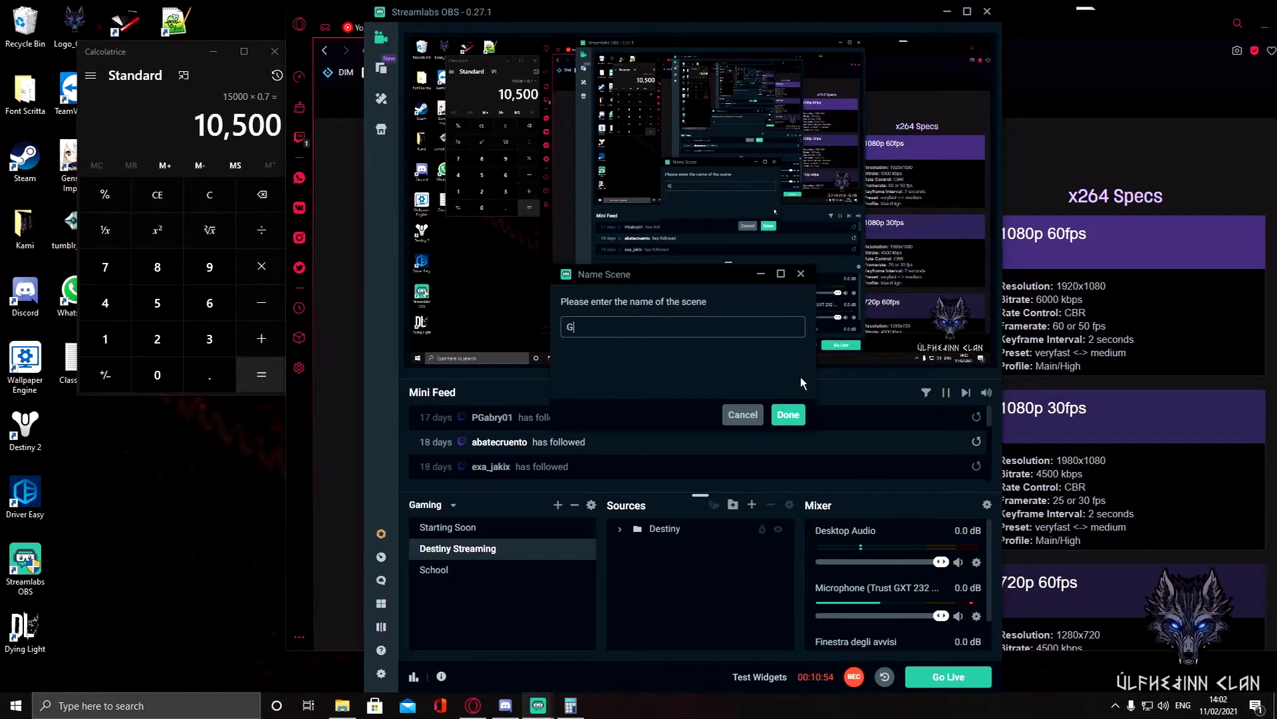
key("BackSpace")
type("Pausa")
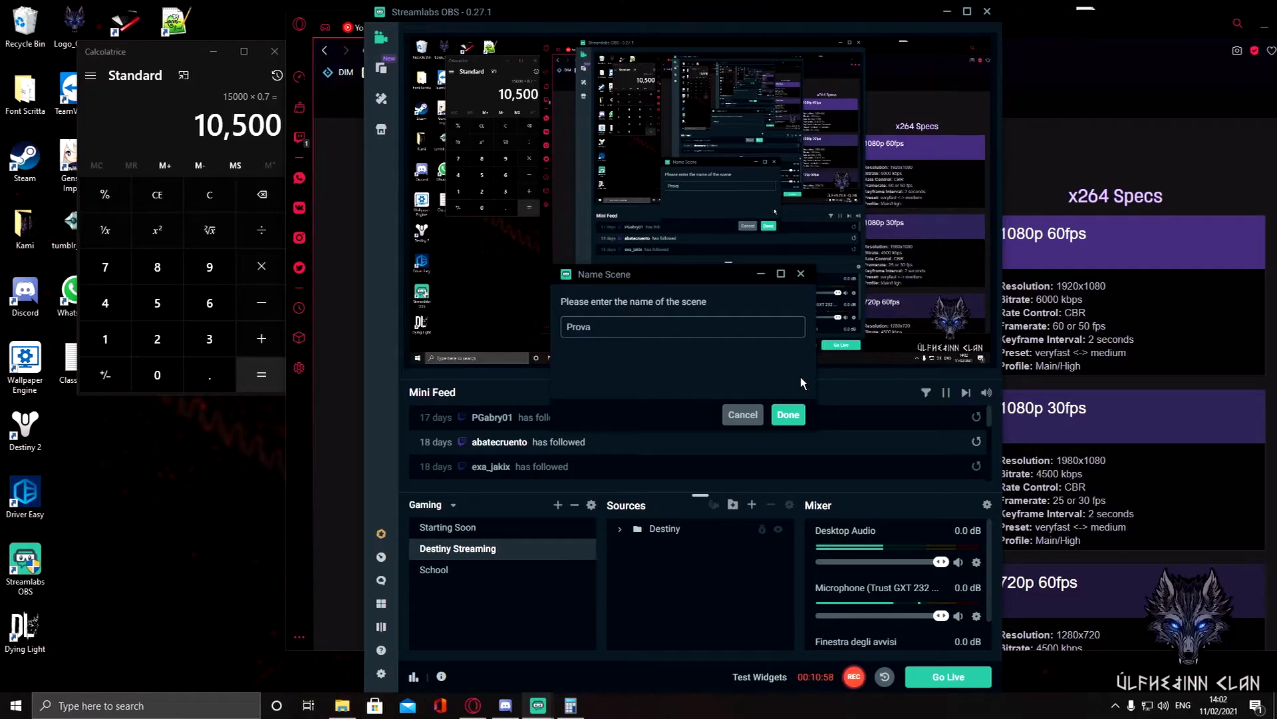
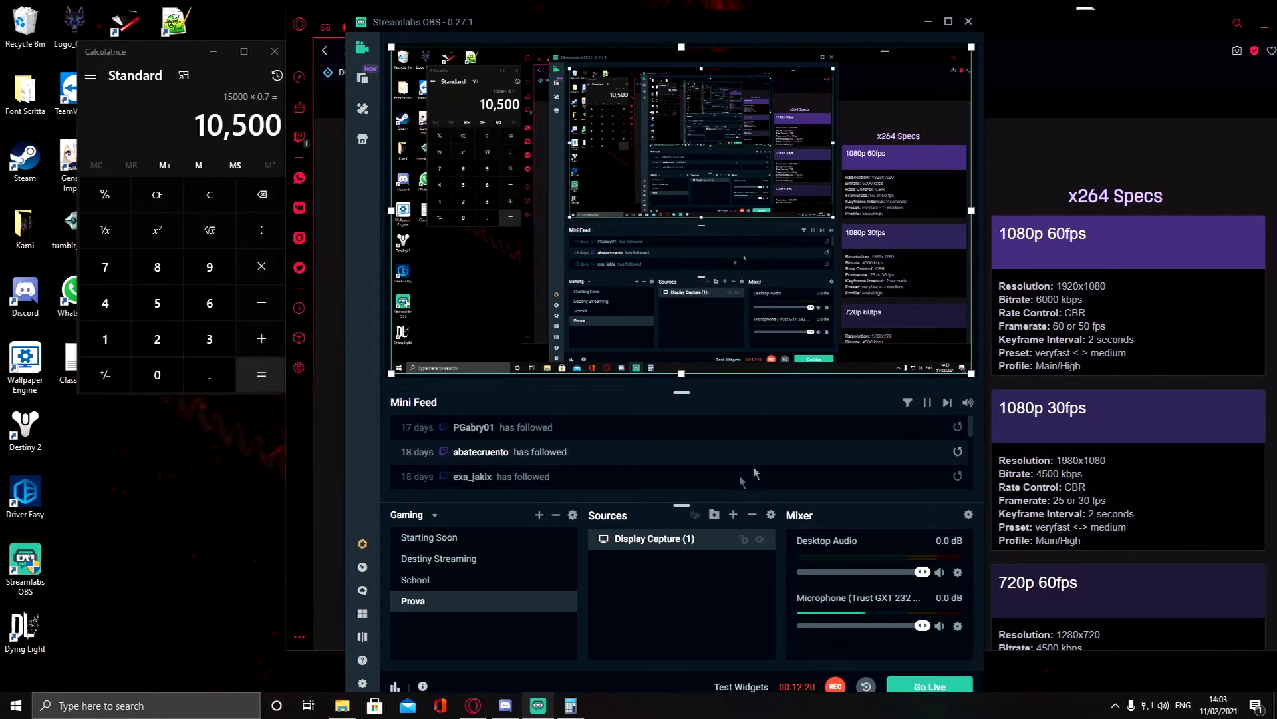
- Add the existing Alertbox source Finestra degli avvisi to the Prova scene, shrink it and place it in the canvas's upper-right corner
left_click(731, 515)
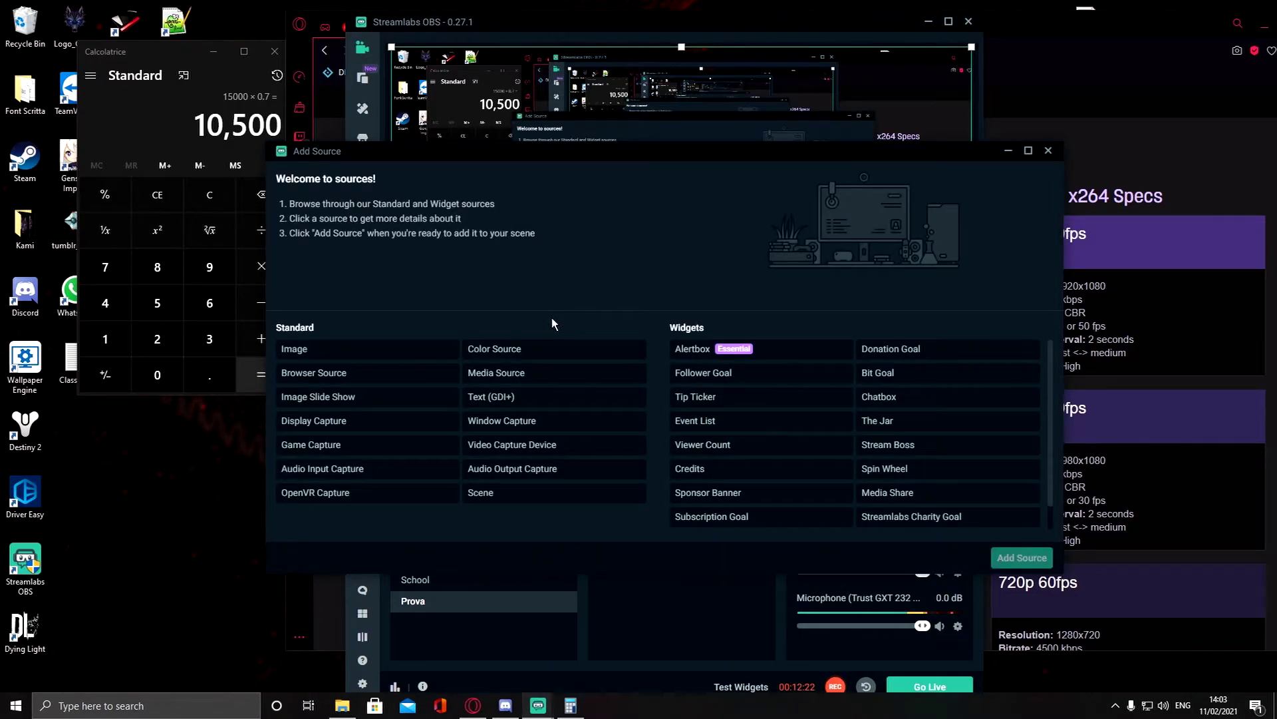
left_click(778, 349)
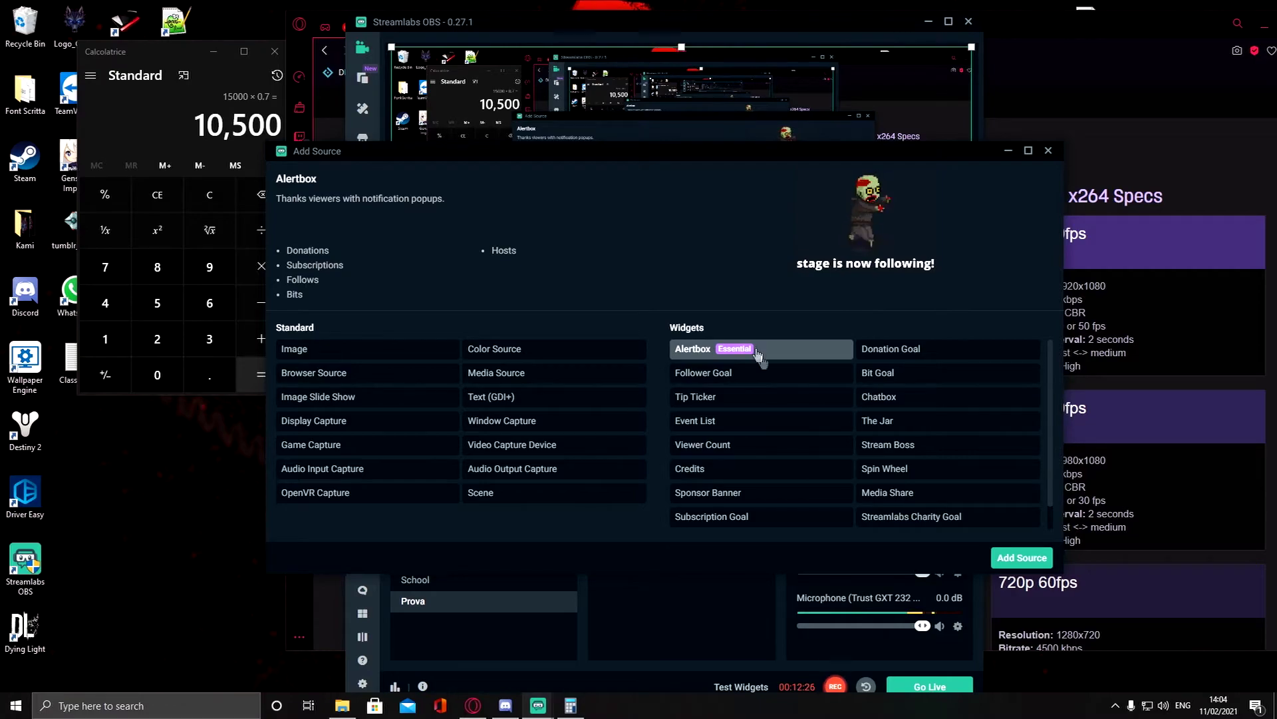
left_click(1033, 557)
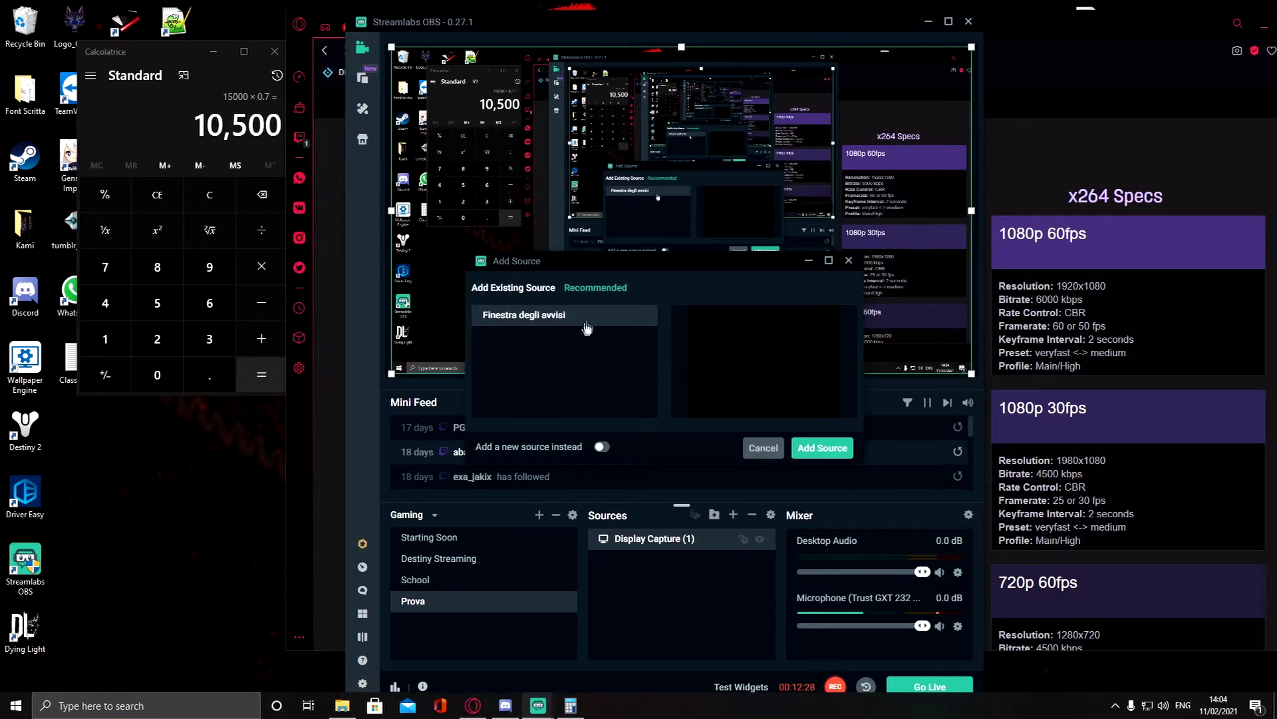
left_click(823, 448)
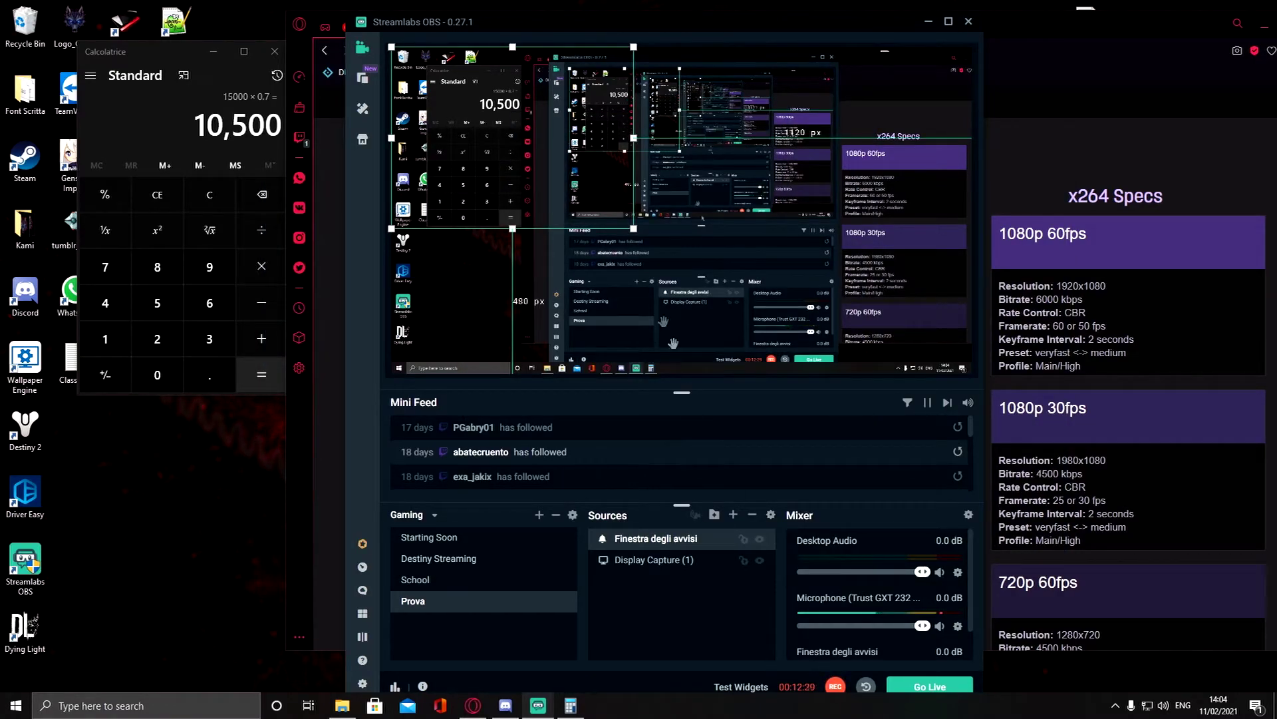
left_click_drag(543, 117, 873, 130)
left_click_drag(730, 229, 898, 107)
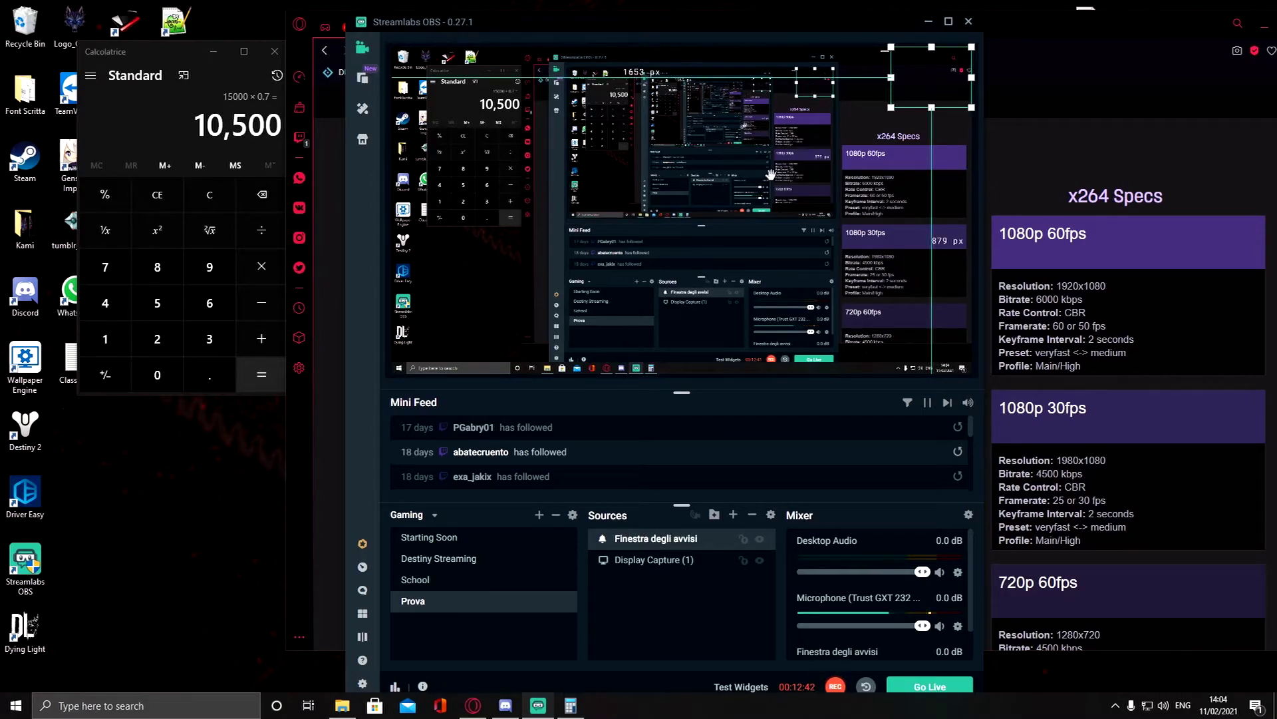
- Open the properties of the Finestra degli avvisi source and review the variations of the Bits alert
right_click(696, 541)
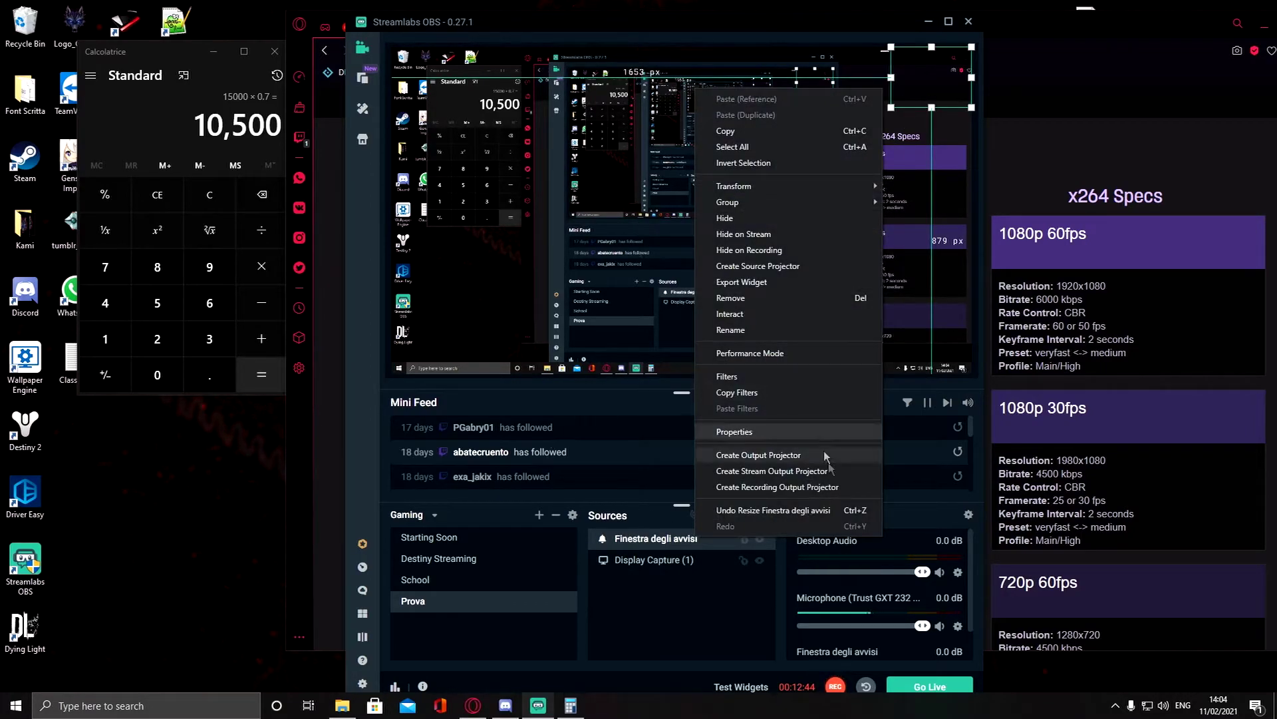
left_click(760, 431)
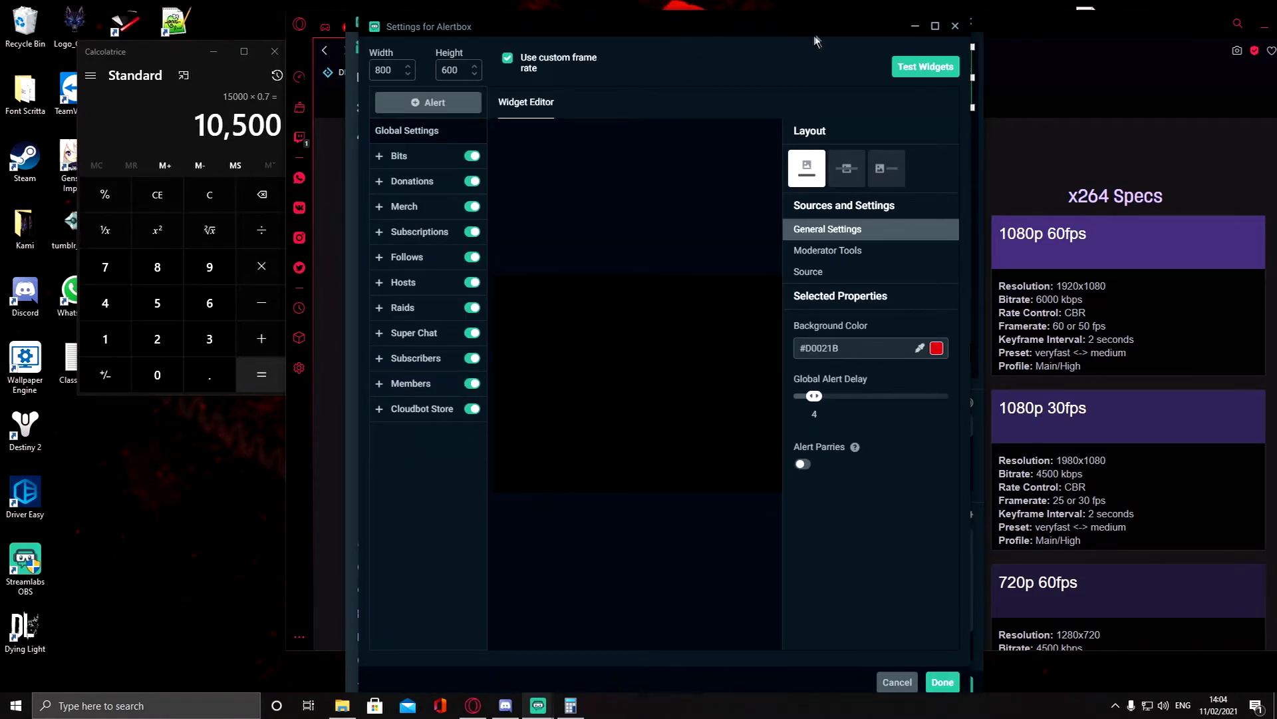
left_click_drag(815, 37, 627, 38)
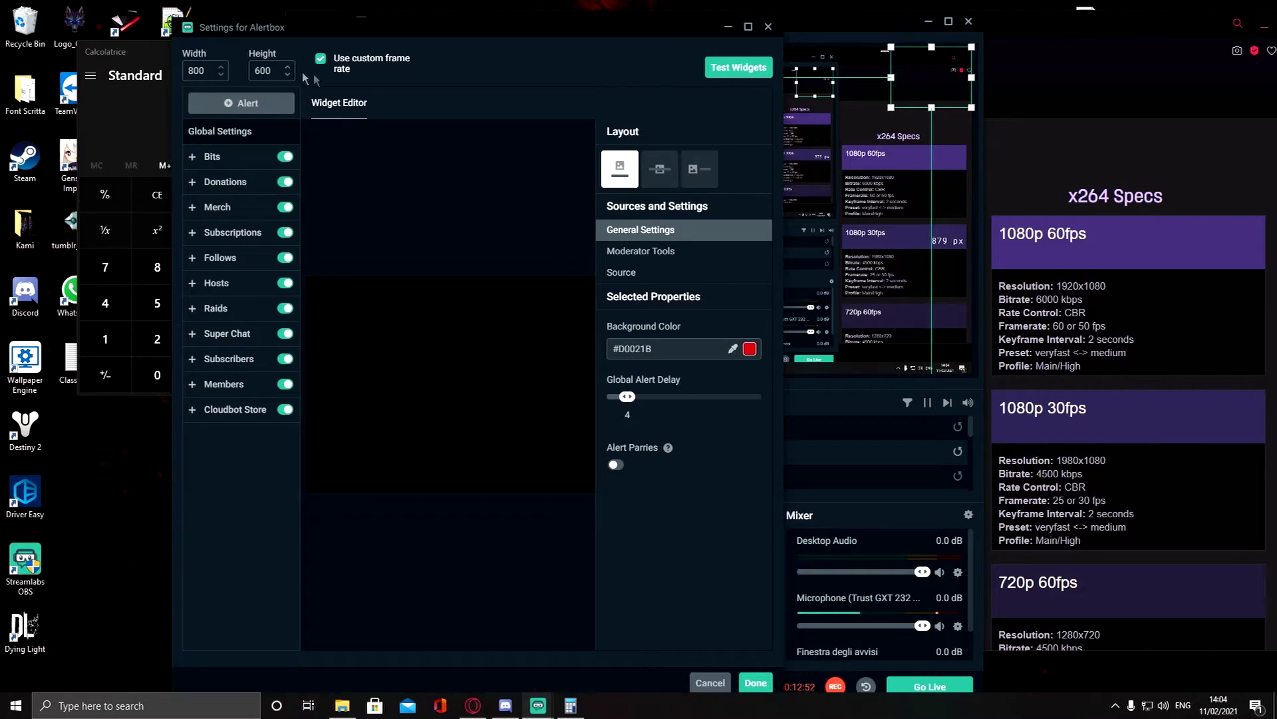
left_click(212, 157)
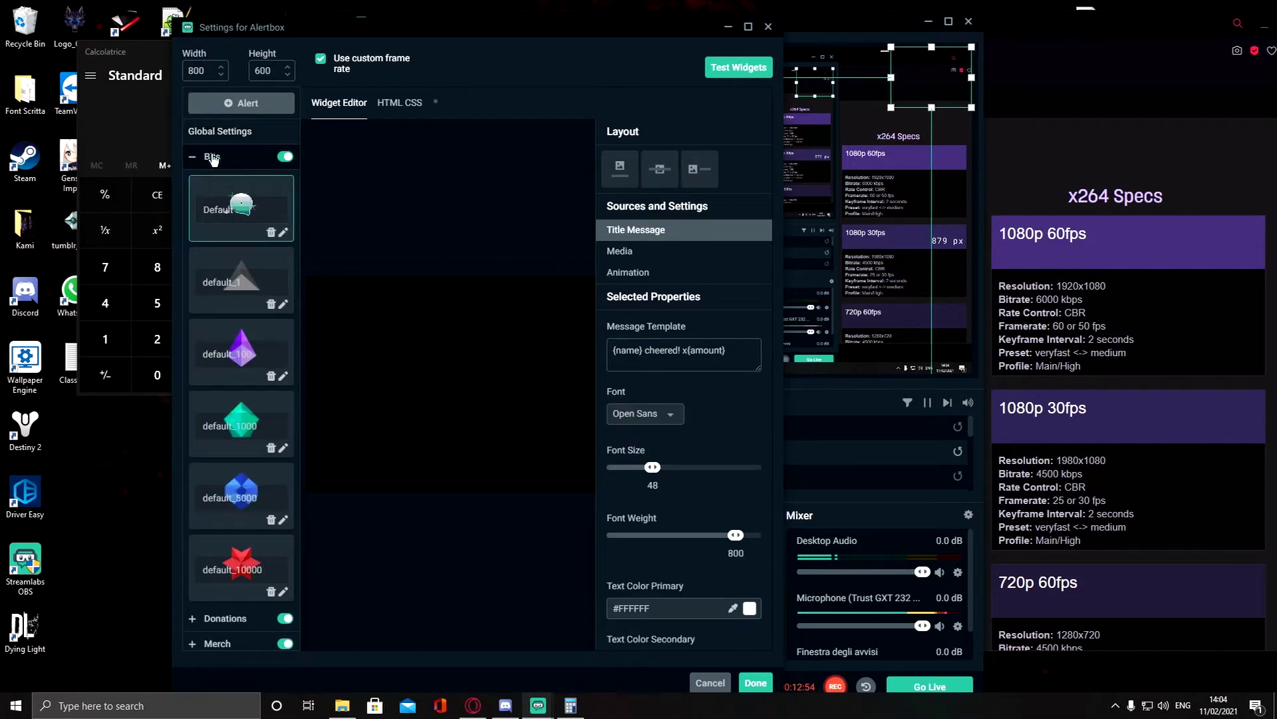
scroll(243, 304, "down", 3)
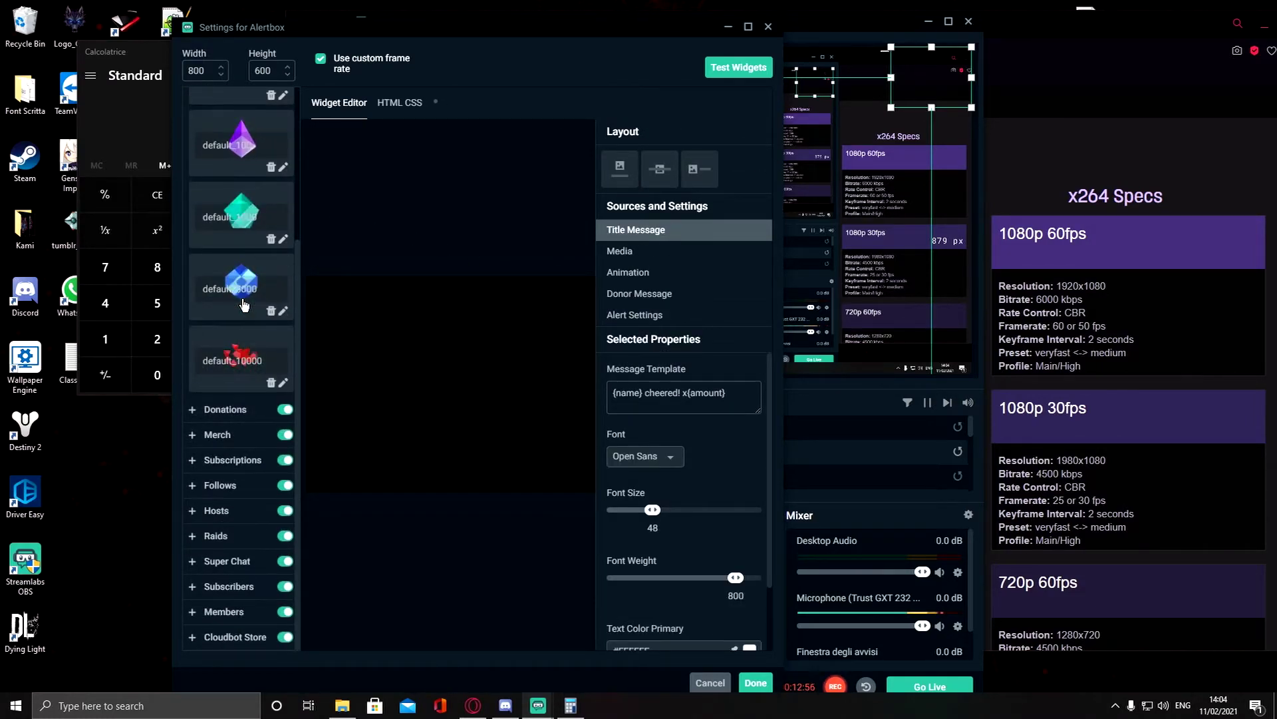
scroll(236, 236, "up", 3)
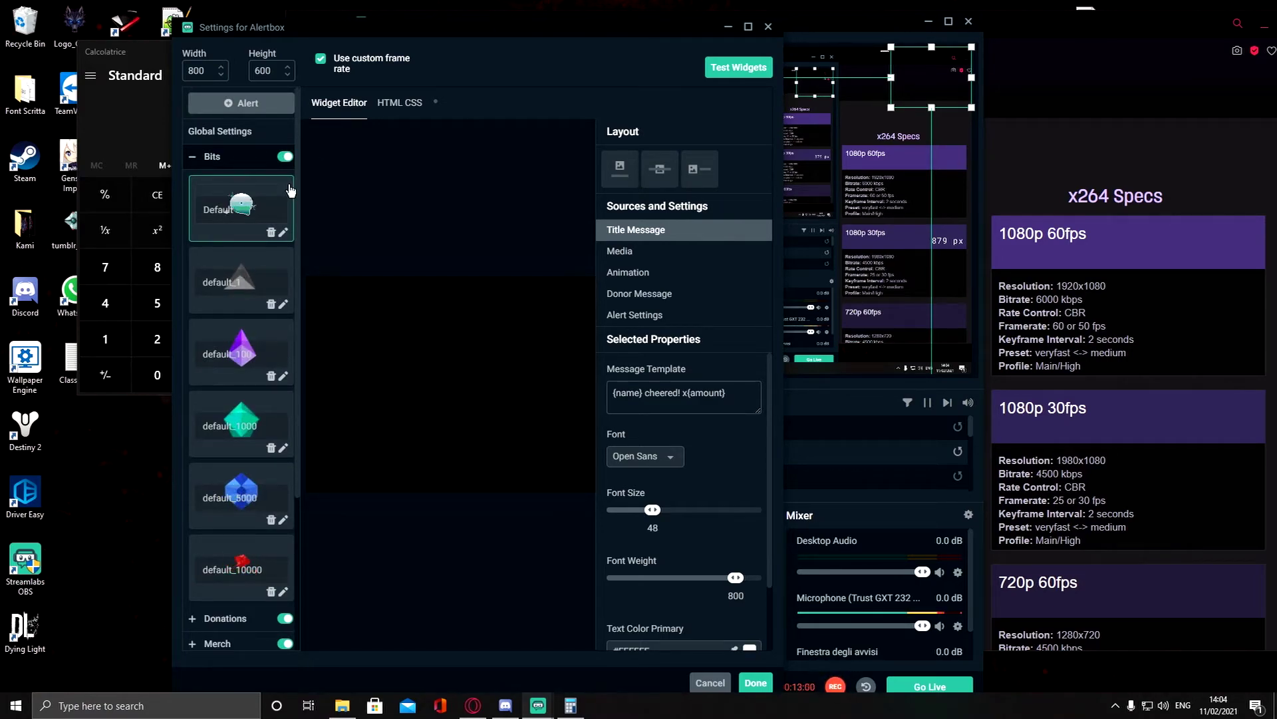
- Upload tumblr_ofz5ea62LX1sox2ufo1_400 to the media gallery, set Ghost_D2.gif as the default Bits alert's image and save the Alertbox settings
left_click(698, 258)
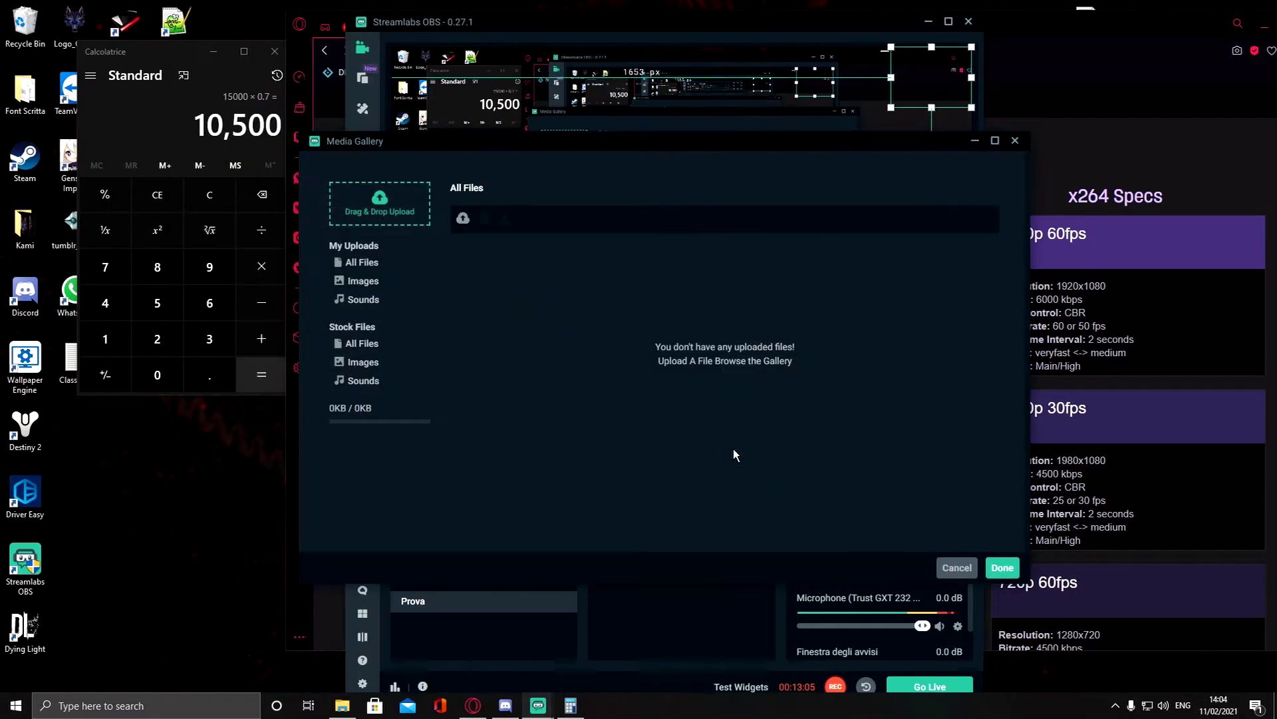
left_click(728, 451)
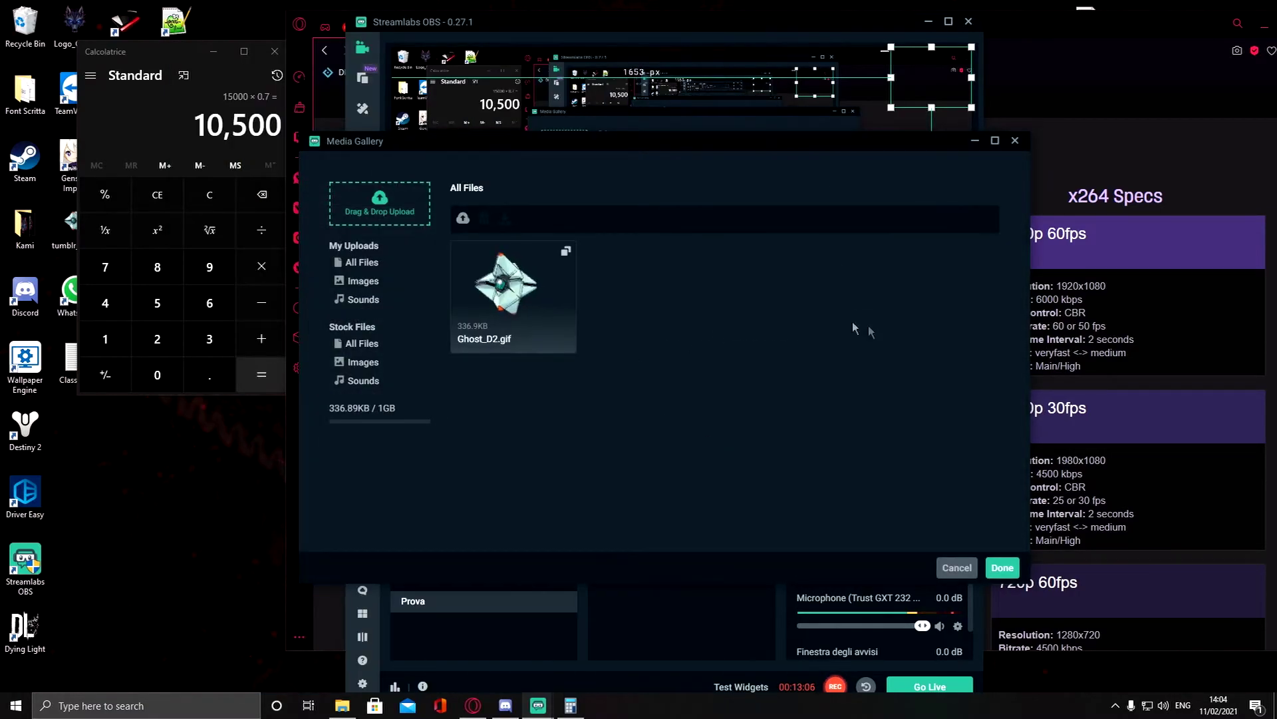
left_click(382, 208)
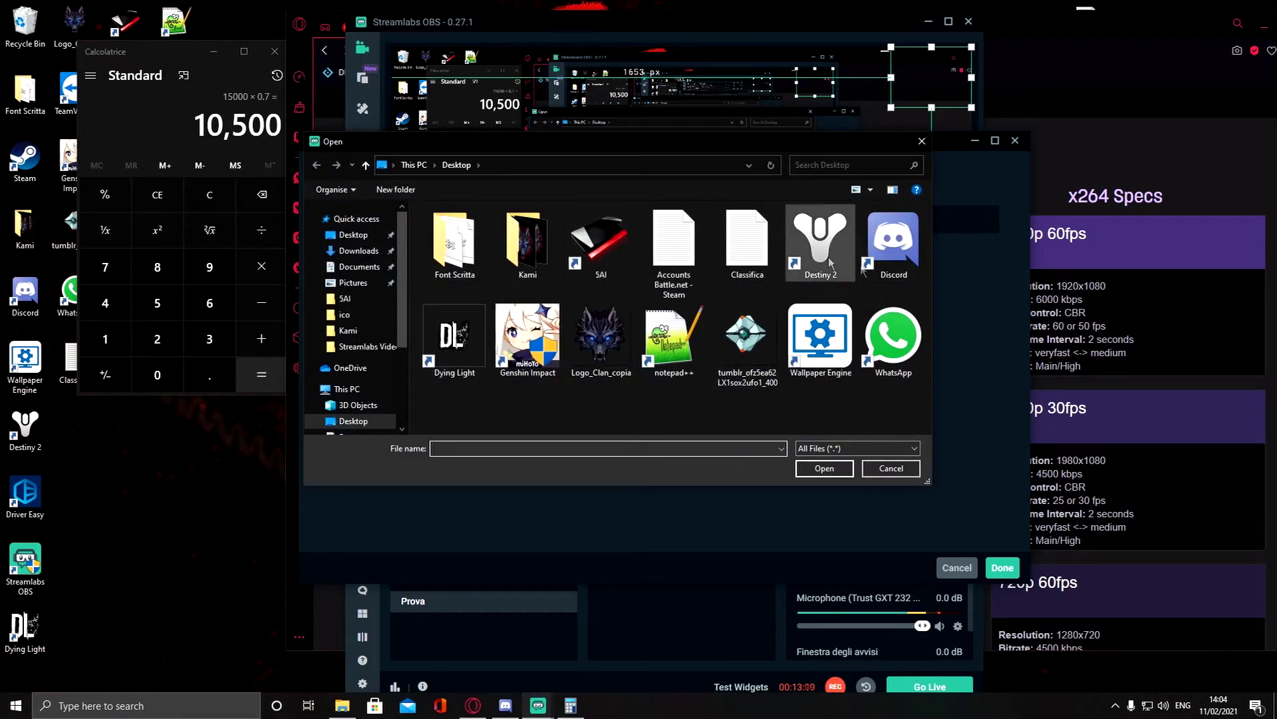
left_click(749, 339)
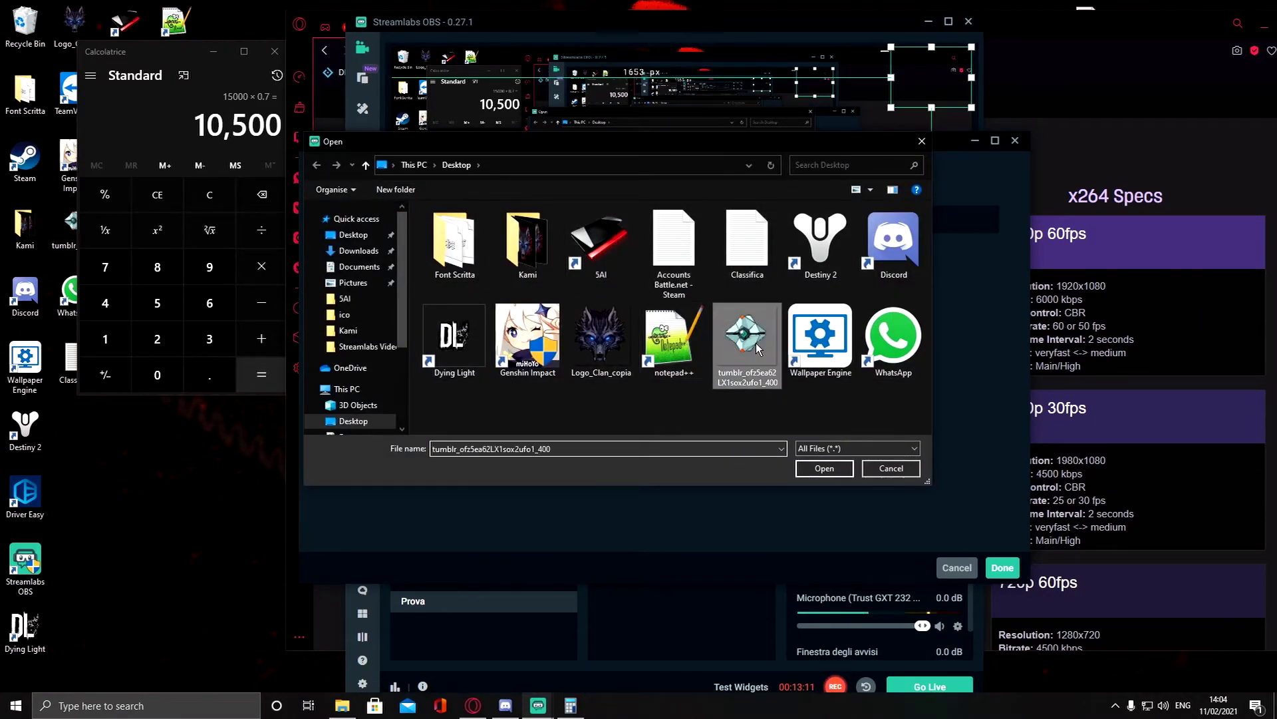
left_click(828, 471)
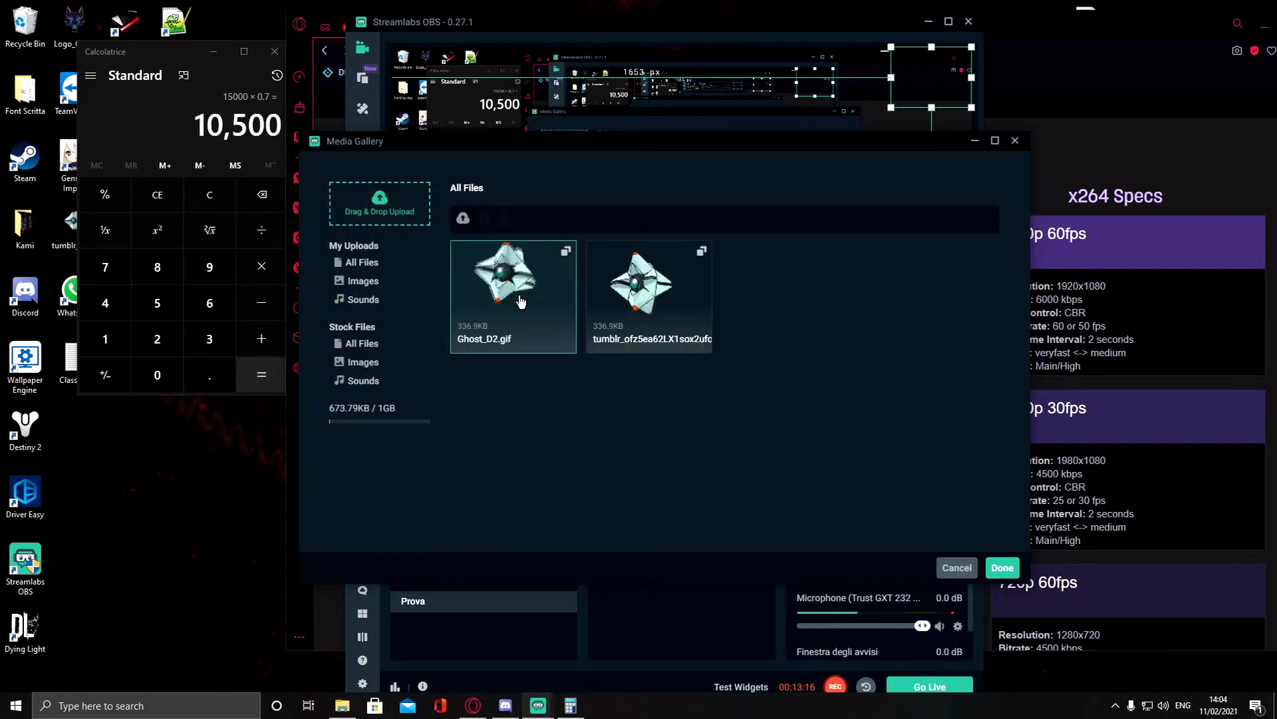
double_click(521, 301)
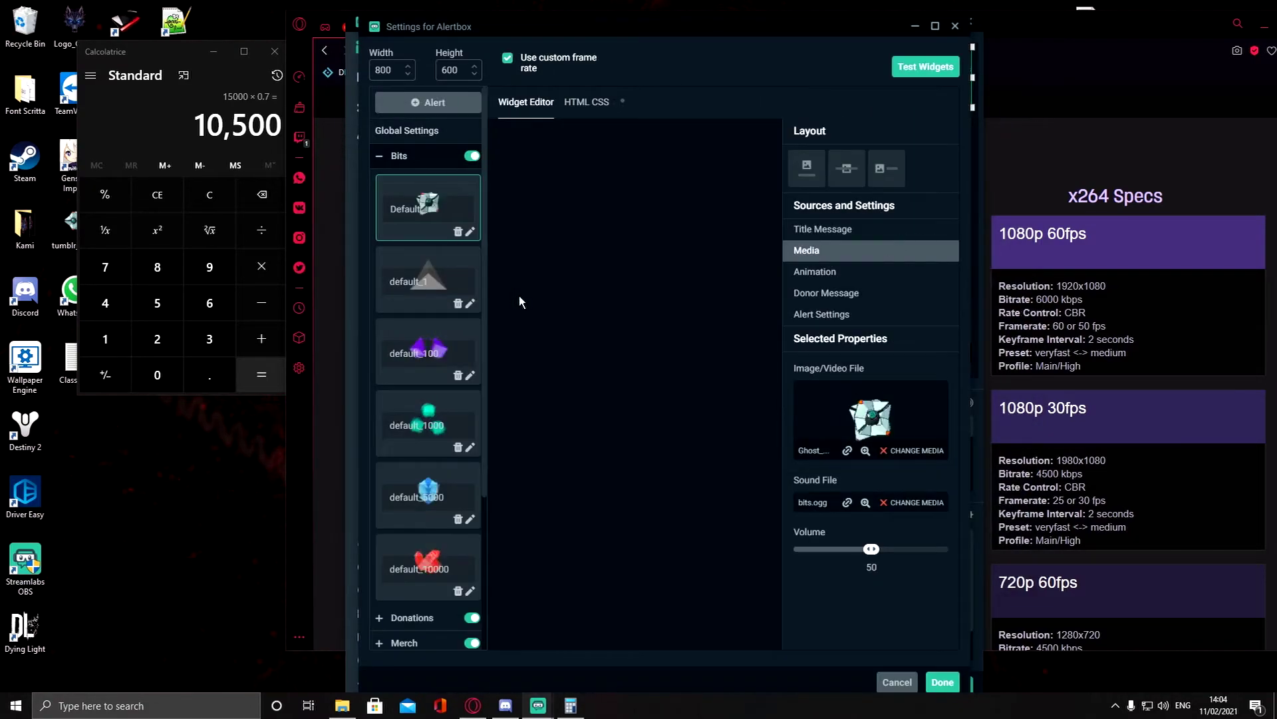
left_click(942, 682)
- Trigger a test Bits alert to check the customized Alertbox image on the stream
left_click(740, 686)
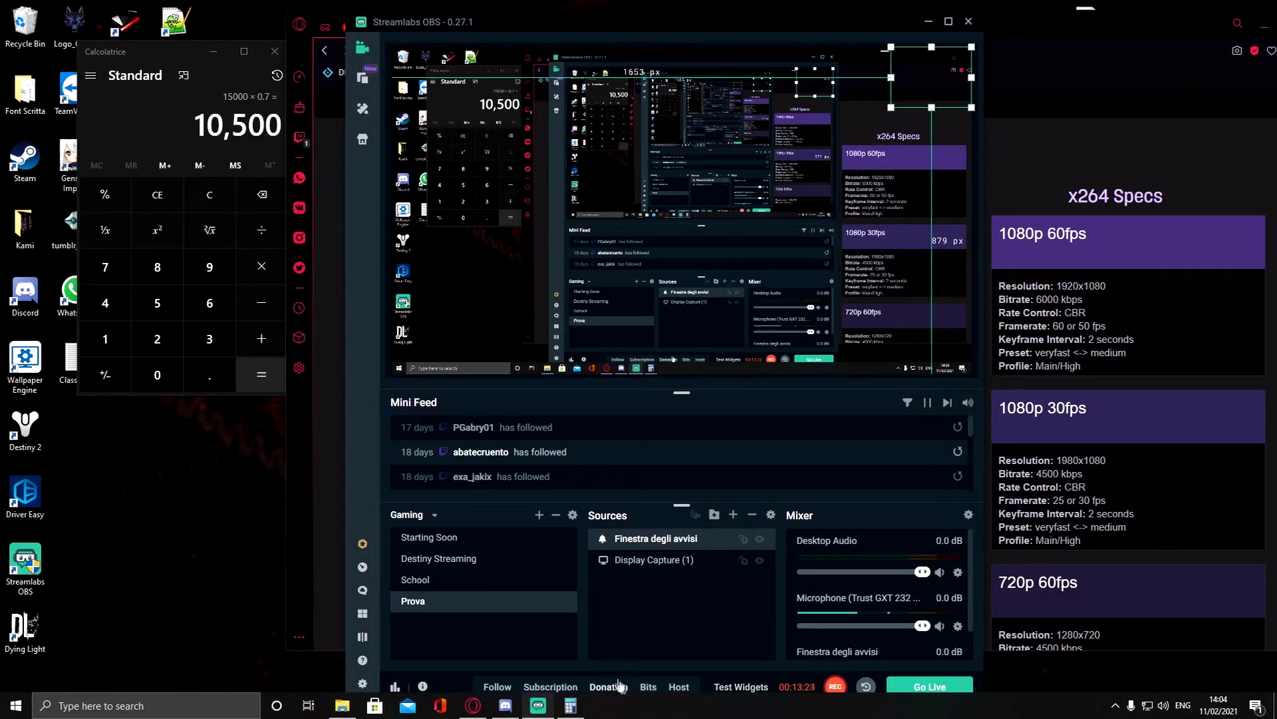
left_click(649, 687)
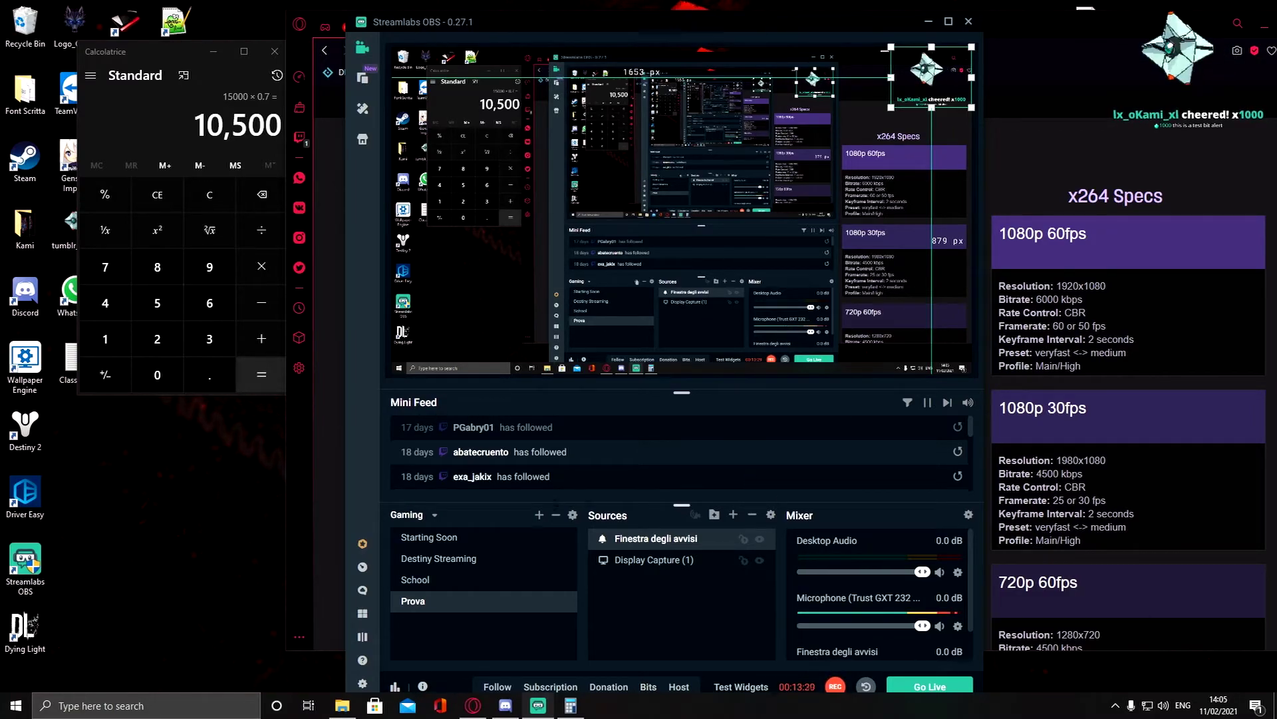
- Add a new Chatbox widget source named Chatbox to the Prova scene, keeping the Clean theme and its default settings
left_click(734, 518)
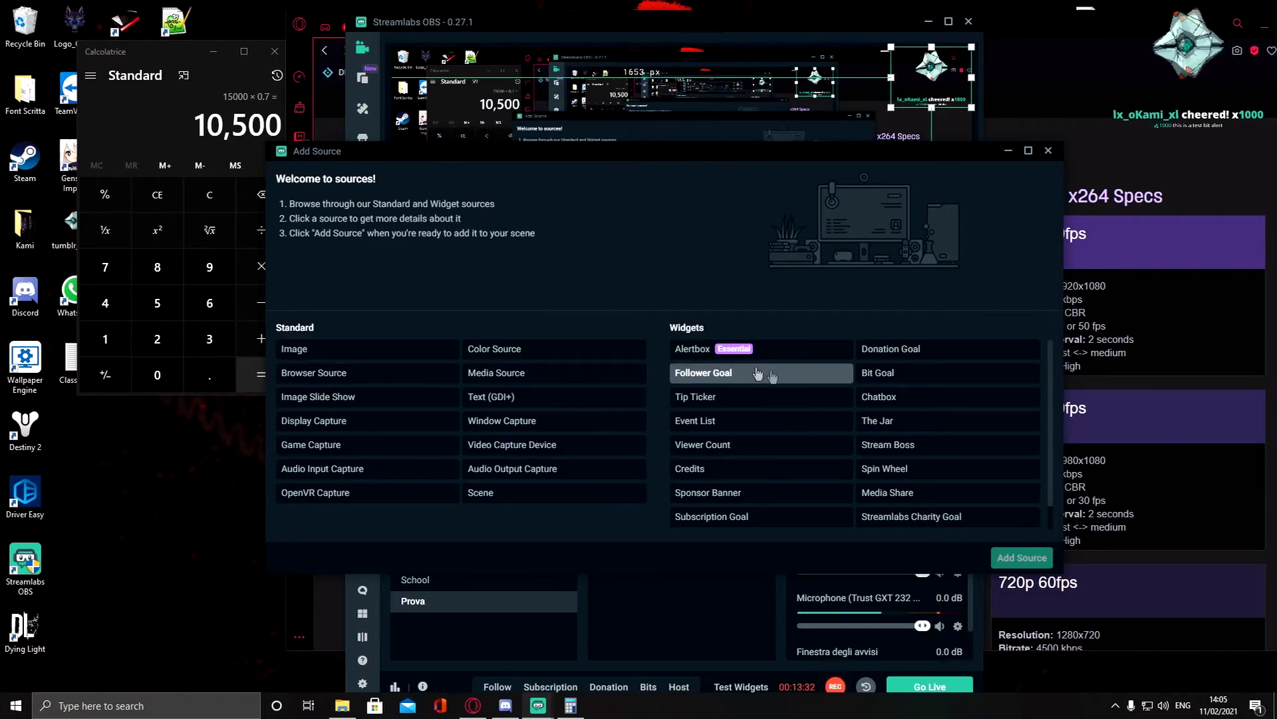
left_click(903, 397)
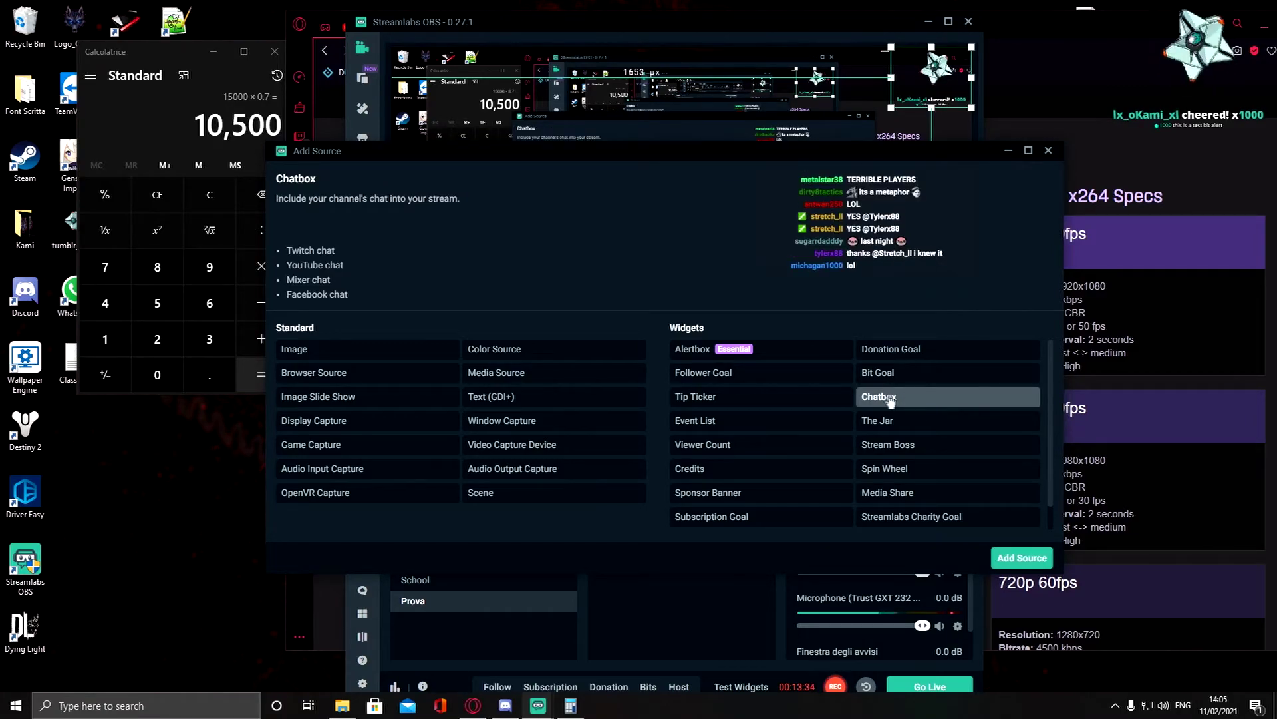
left_click(1033, 555)
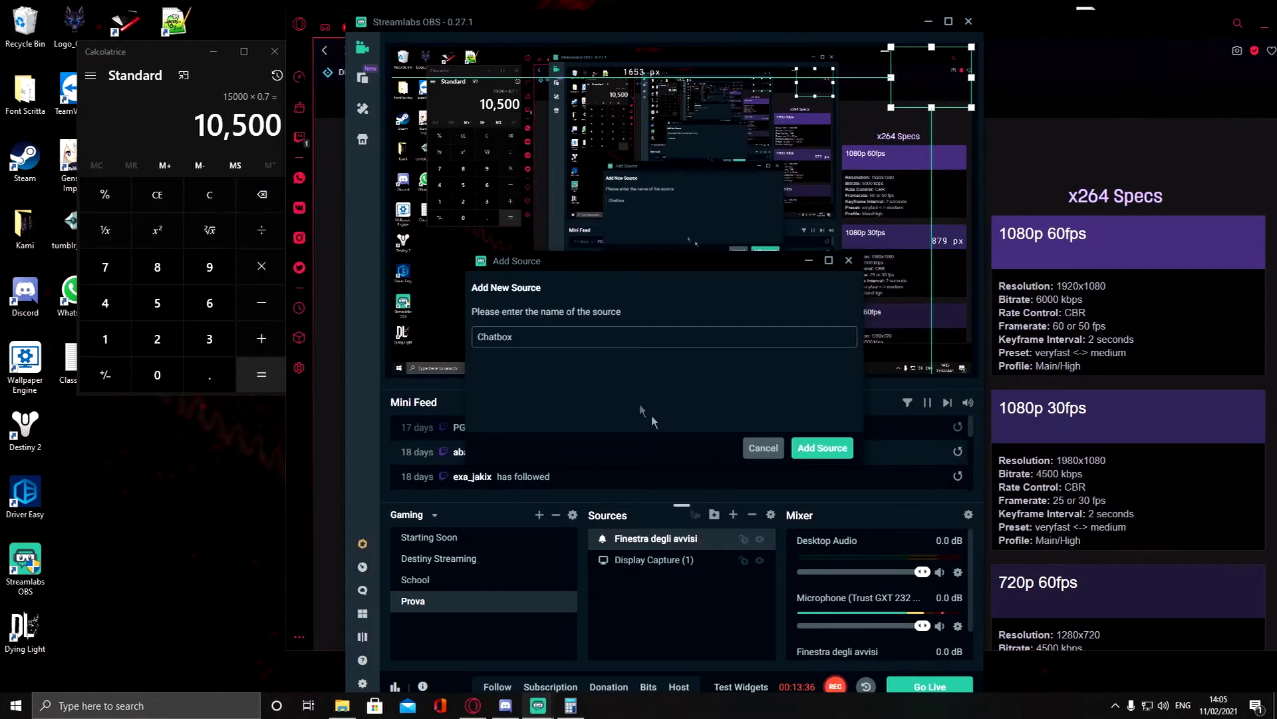
left_click(807, 452)
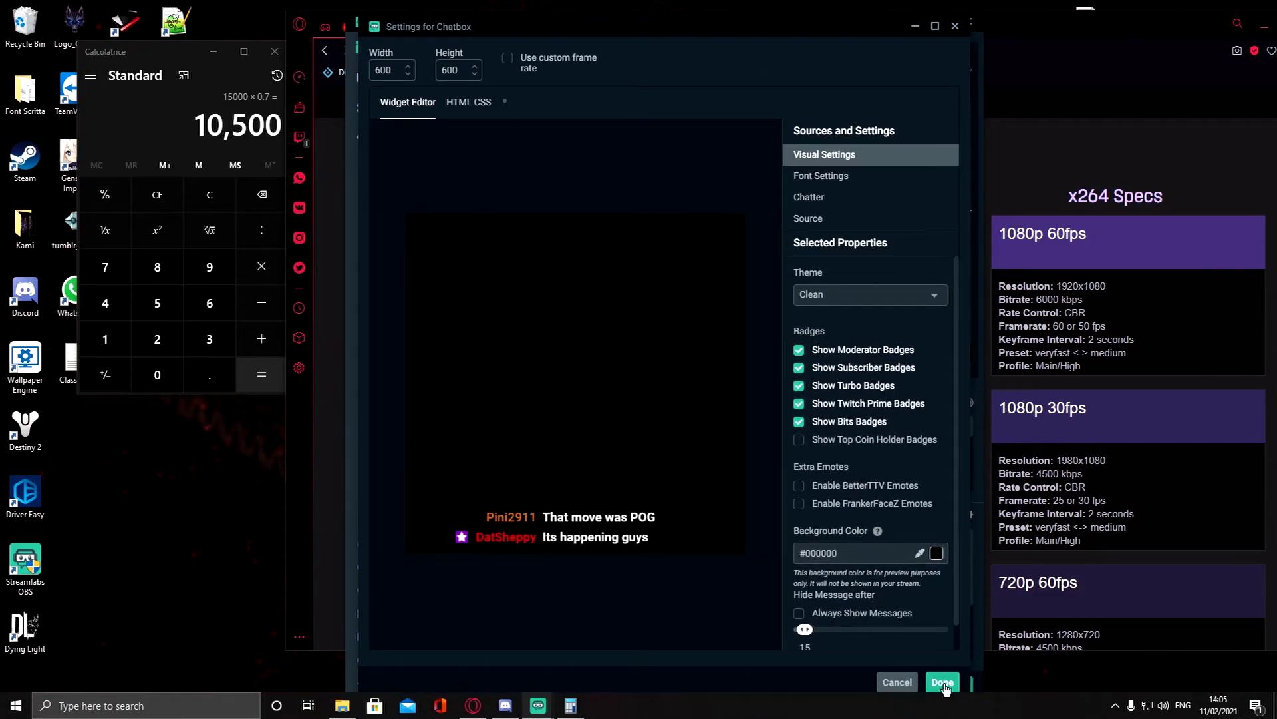
left_click(943, 682)
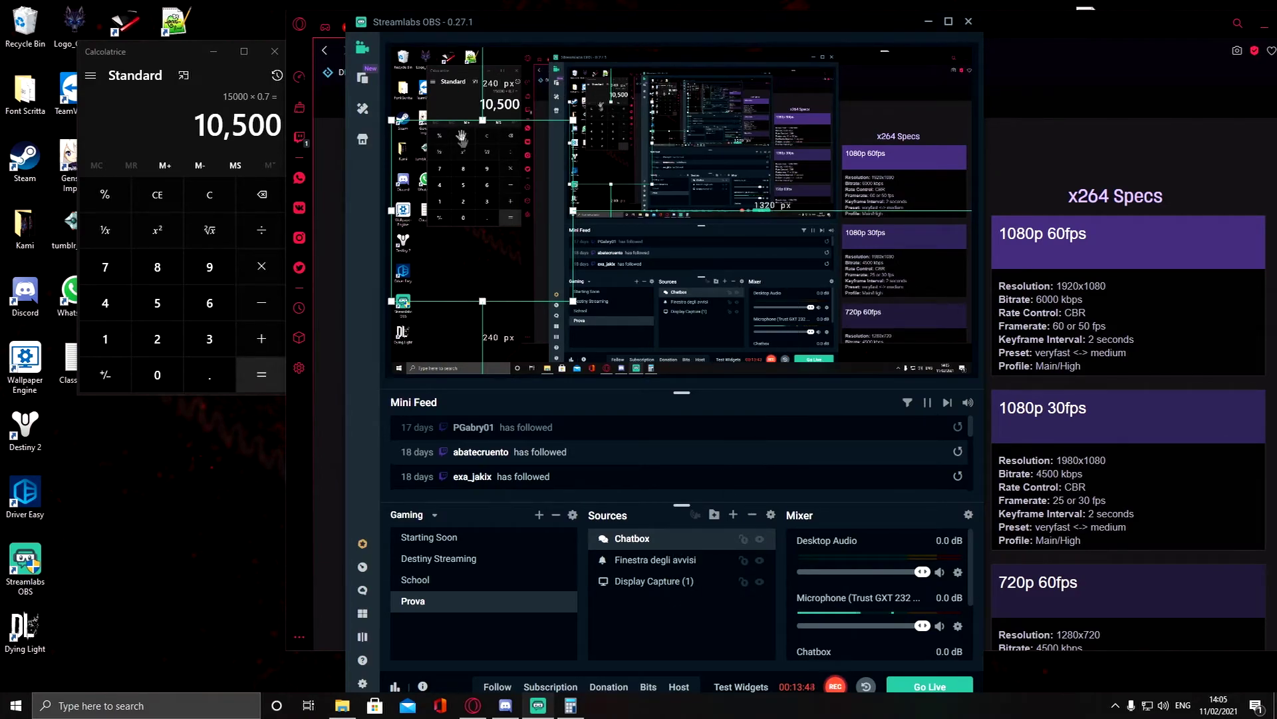
- Move the Chatbox source to the canvas's right edge and shrink it, with about 322 px left above it
left_click_drag(476, 199, 879, 193)
left_click(867, 207)
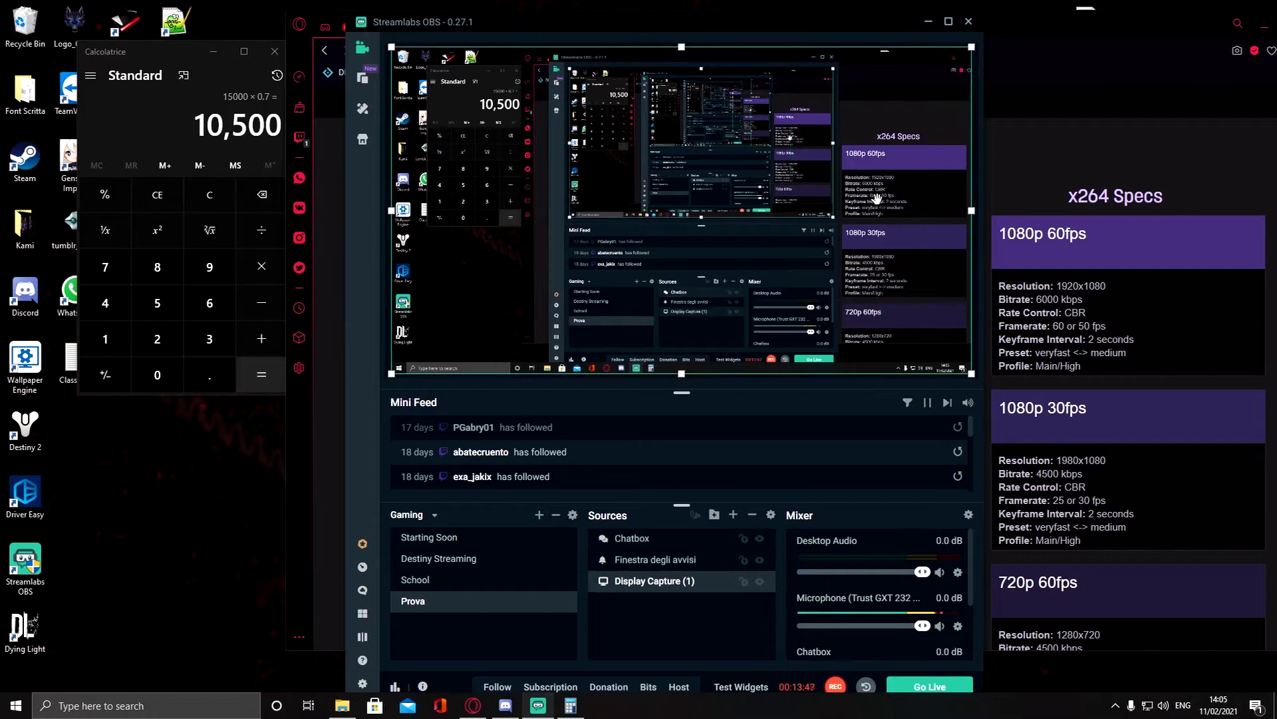
left_click(852, 203)
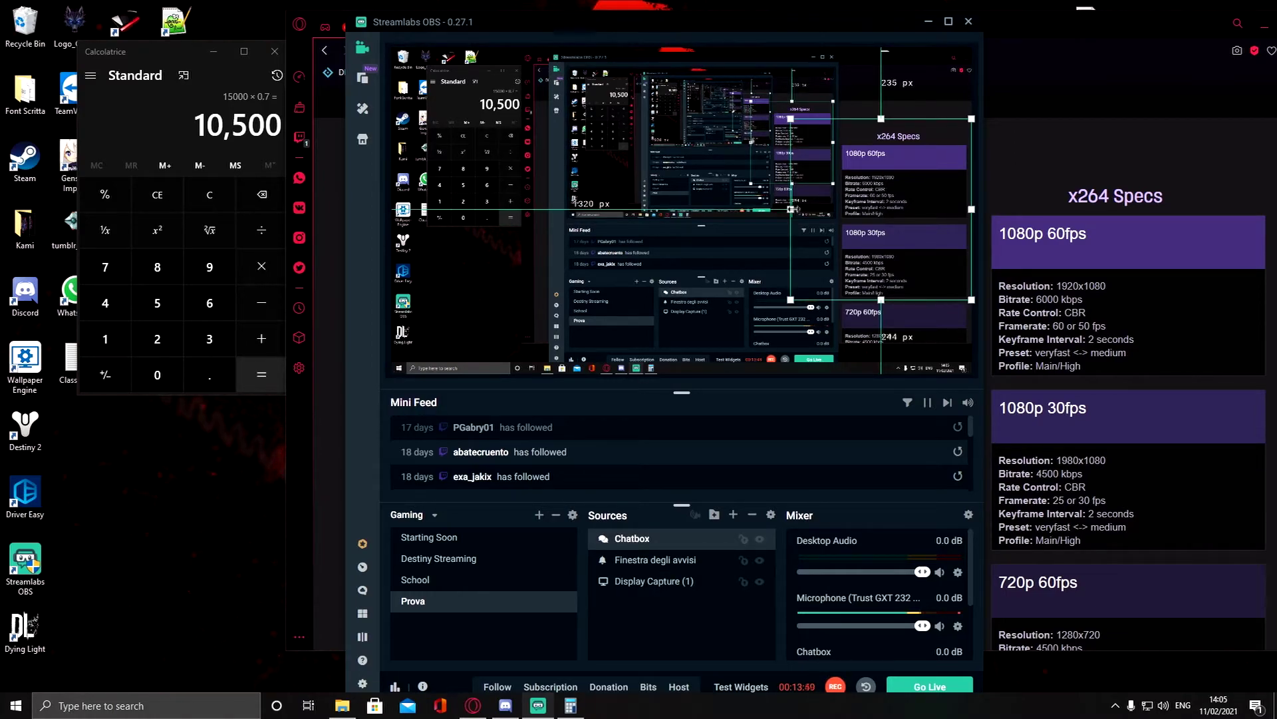
left_click_drag(792, 209, 843, 203)
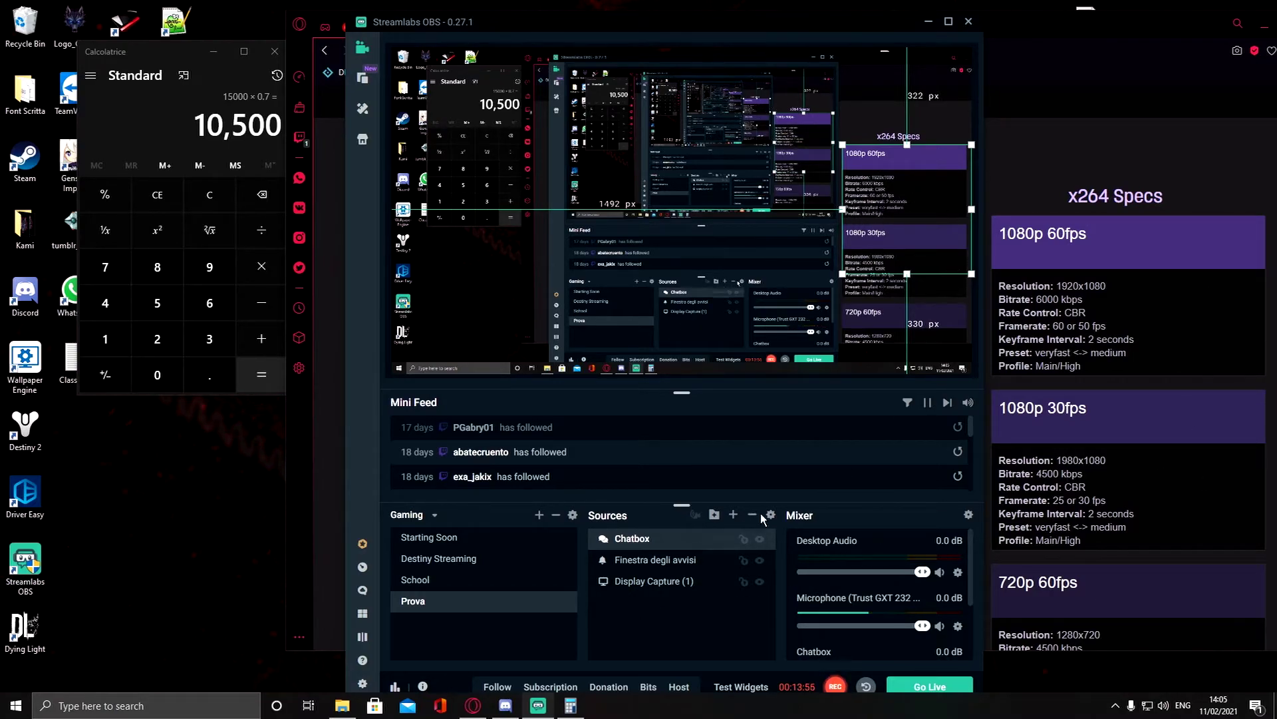
left_click(26, 565)
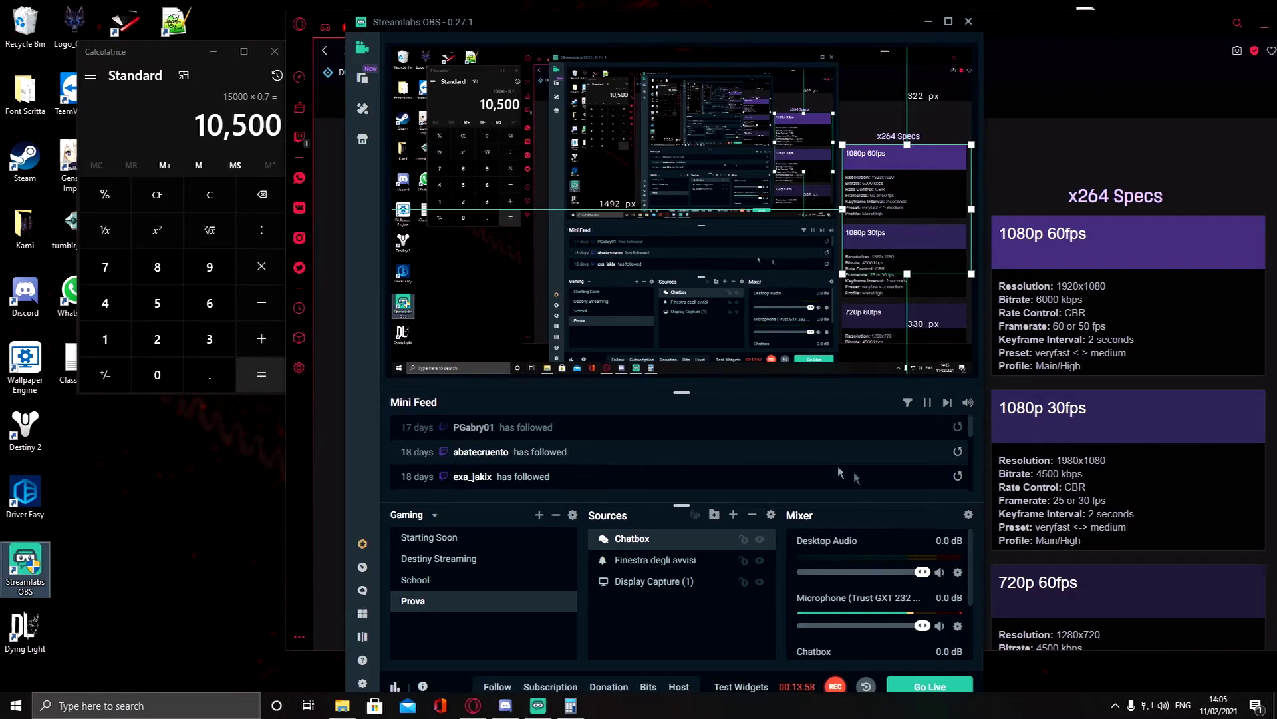
- Preview the existing Ulfedinn logo sources and create a new Image source named Image in the Prova scene instead
left_click(733, 515)
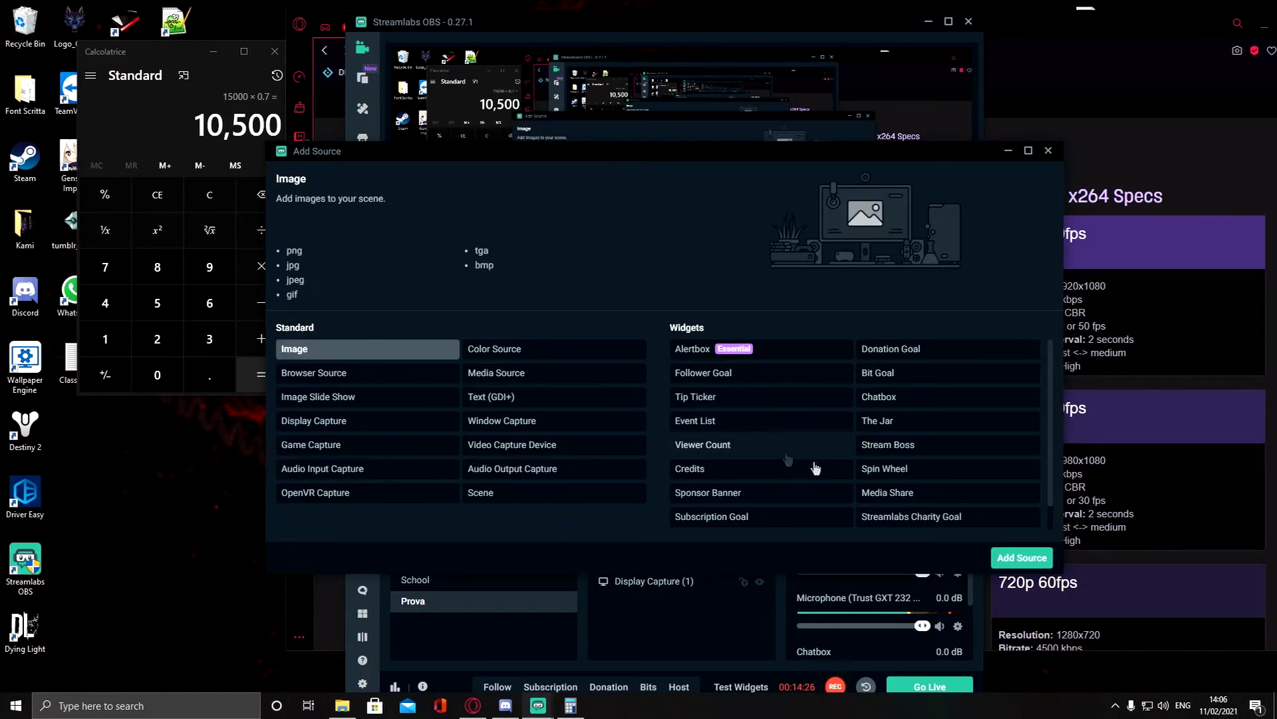
left_click(1007, 558)
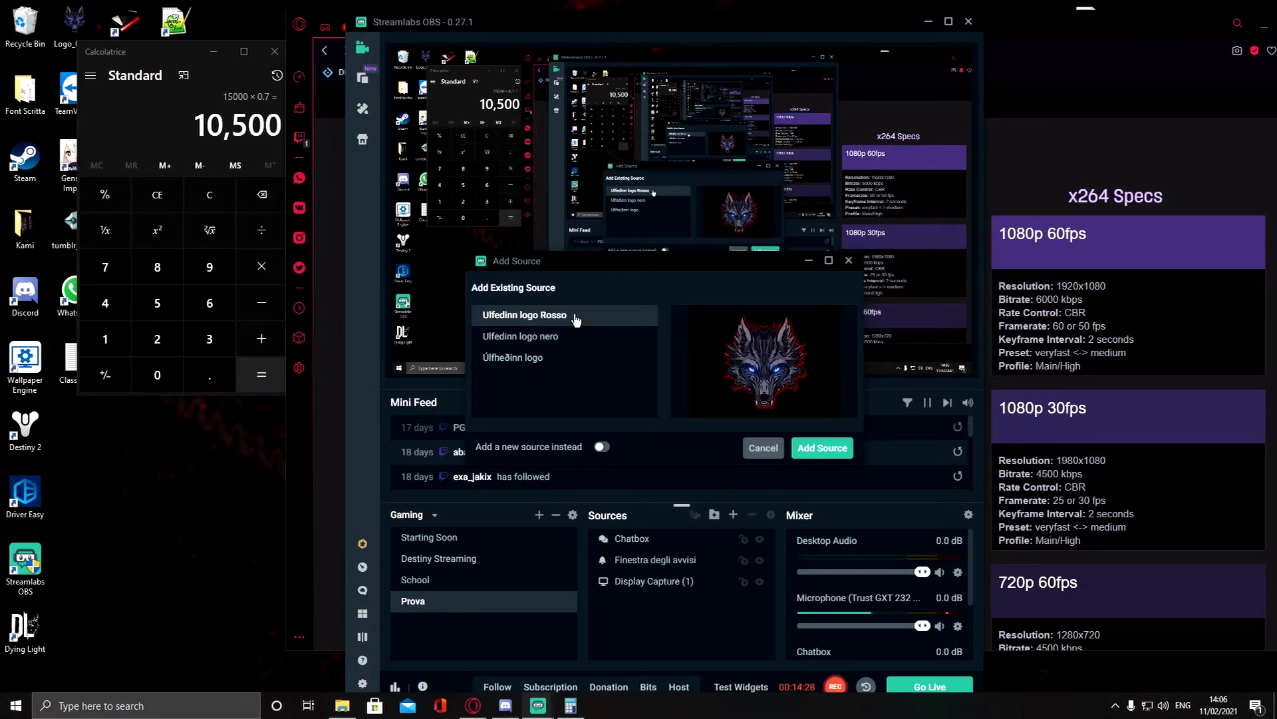
left_click(551, 361)
left_click(552, 336)
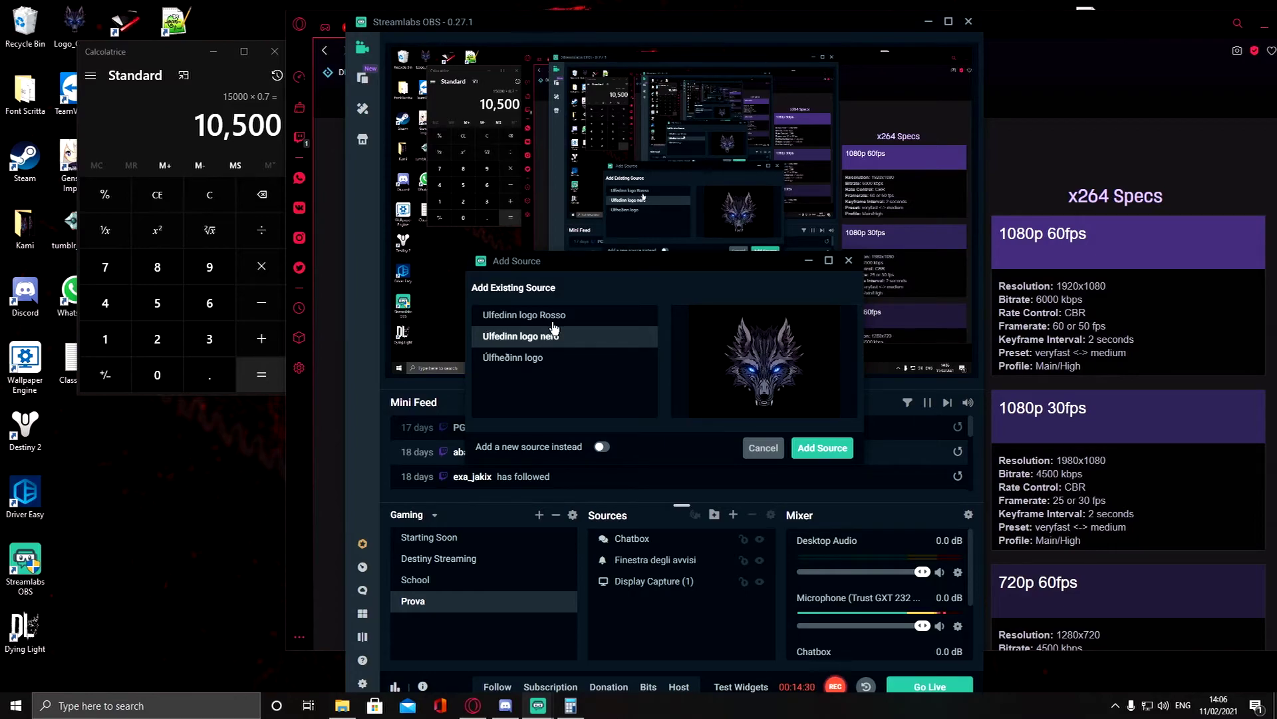
left_click(552, 316)
left_click(552, 337)
left_click(544, 359)
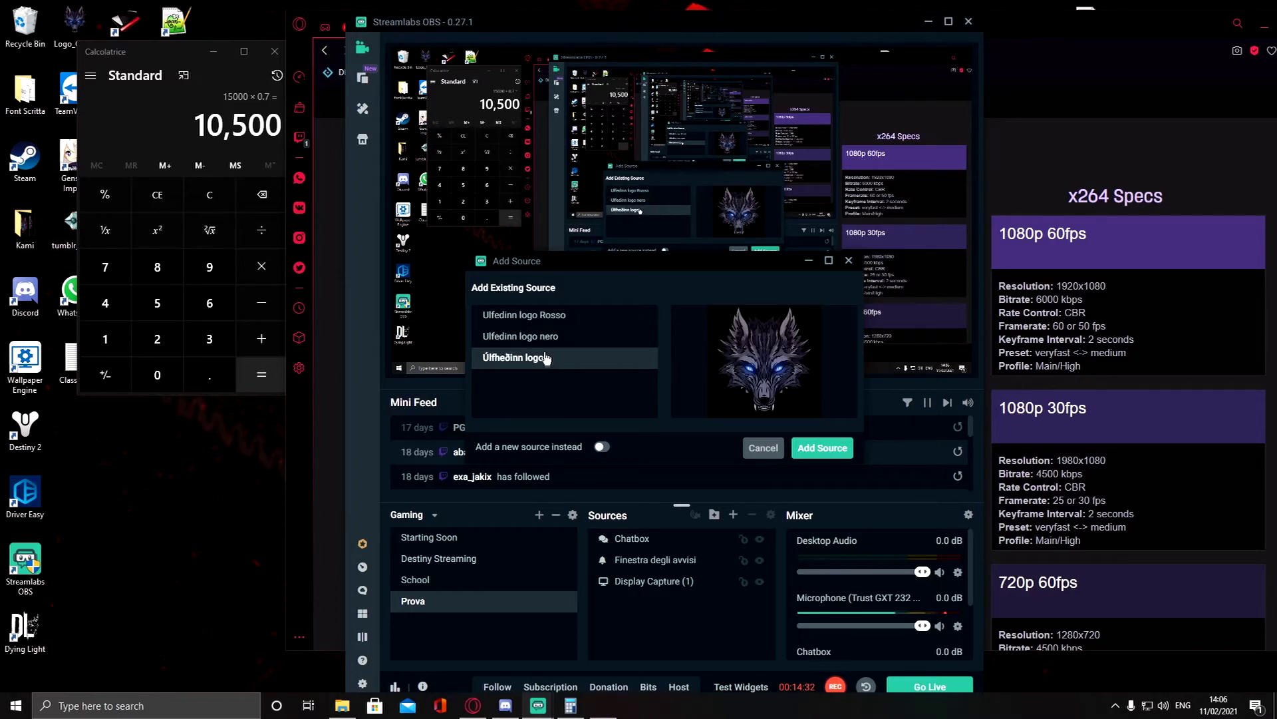
left_click(551, 336)
left_click(602, 448)
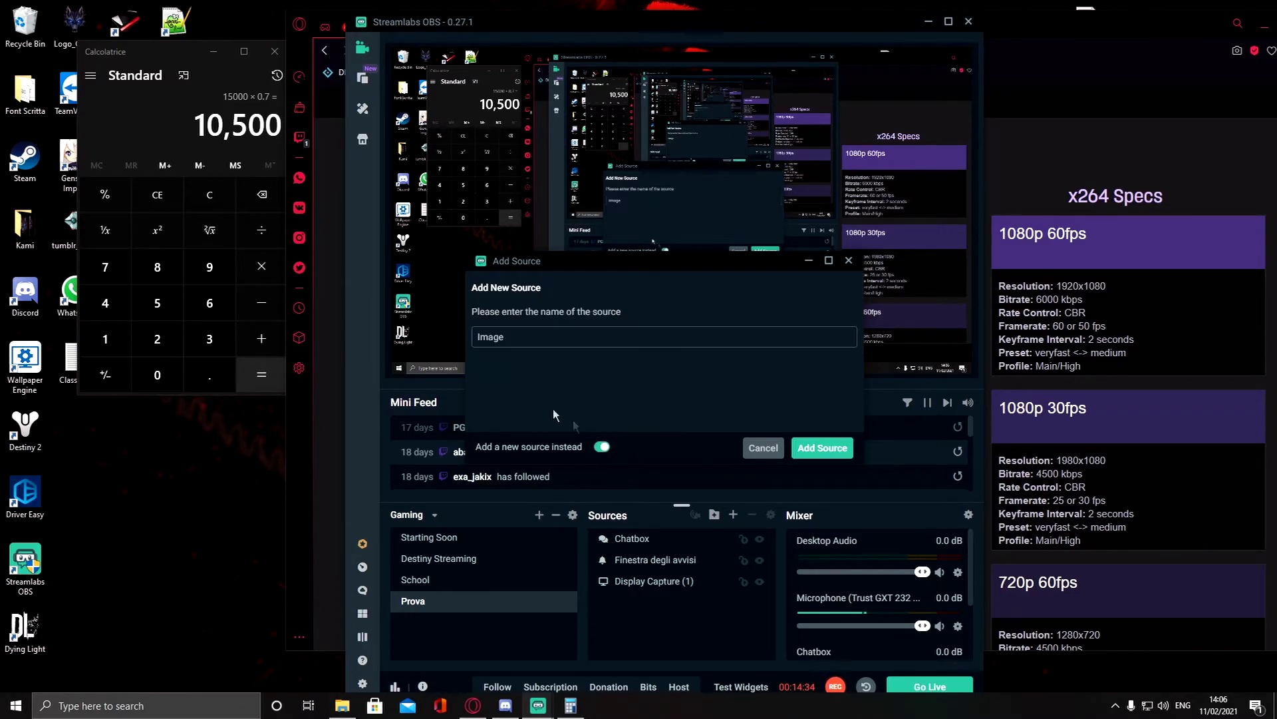
left_click(832, 449)
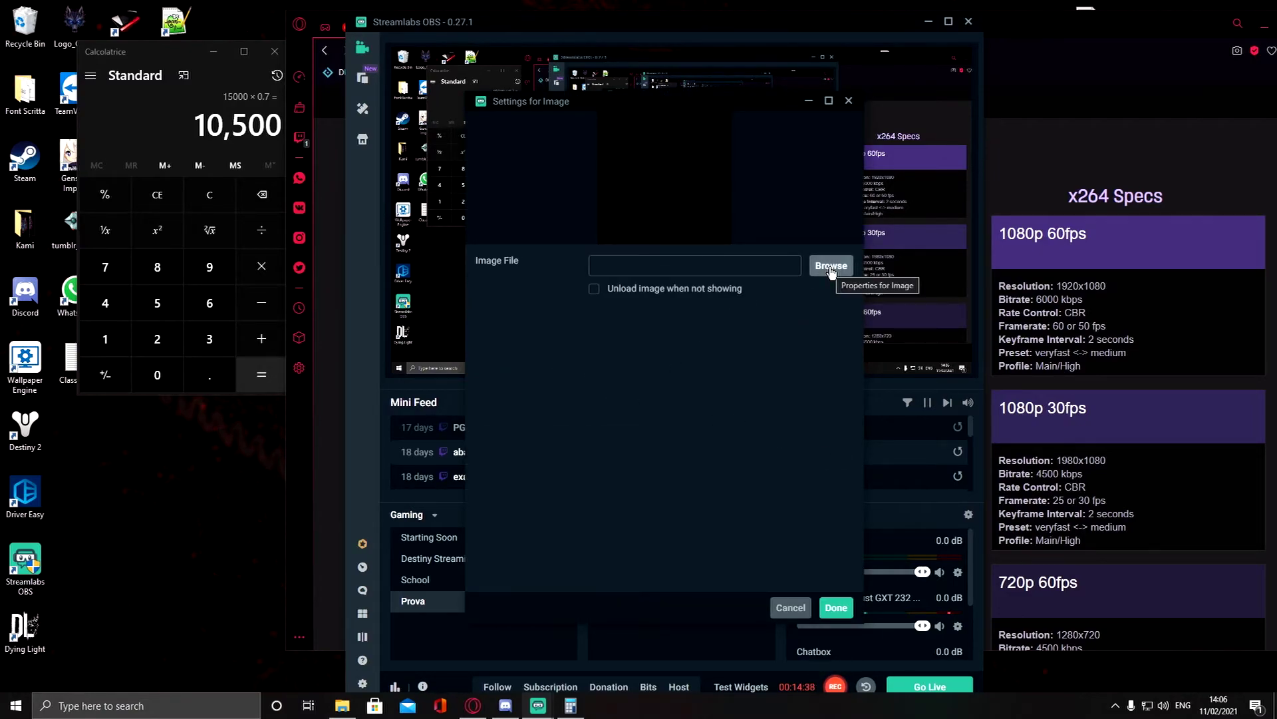
- Load Logo_Clan_nero_ok from the desktop's Kami folder into the new Image source and save its settings
left_click(831, 266)
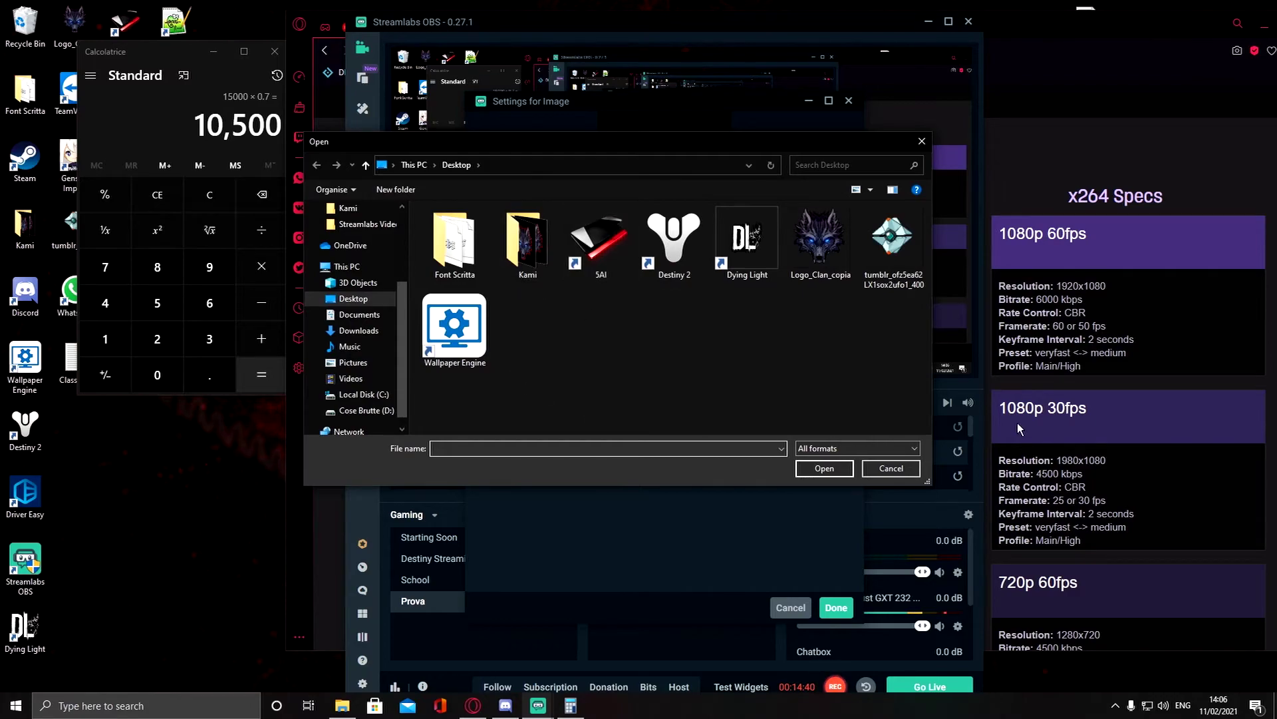
double_click(528, 242)
left_click(592, 261)
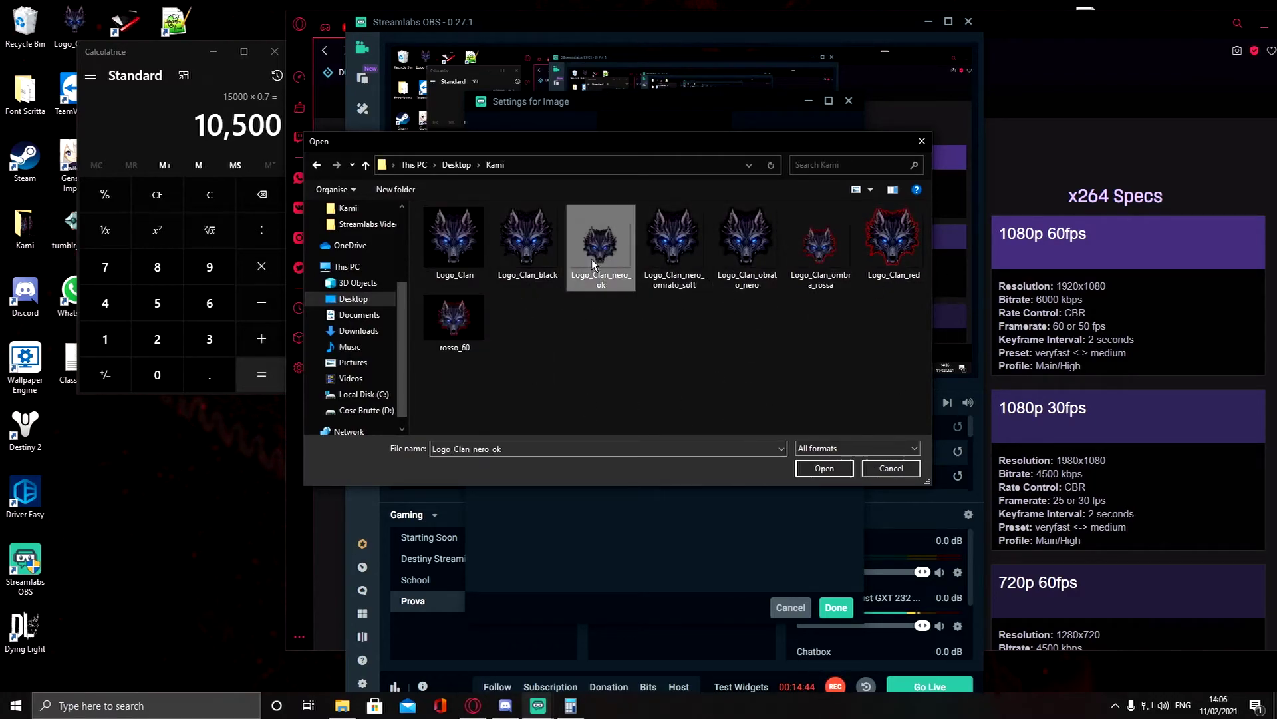
left_click(824, 469)
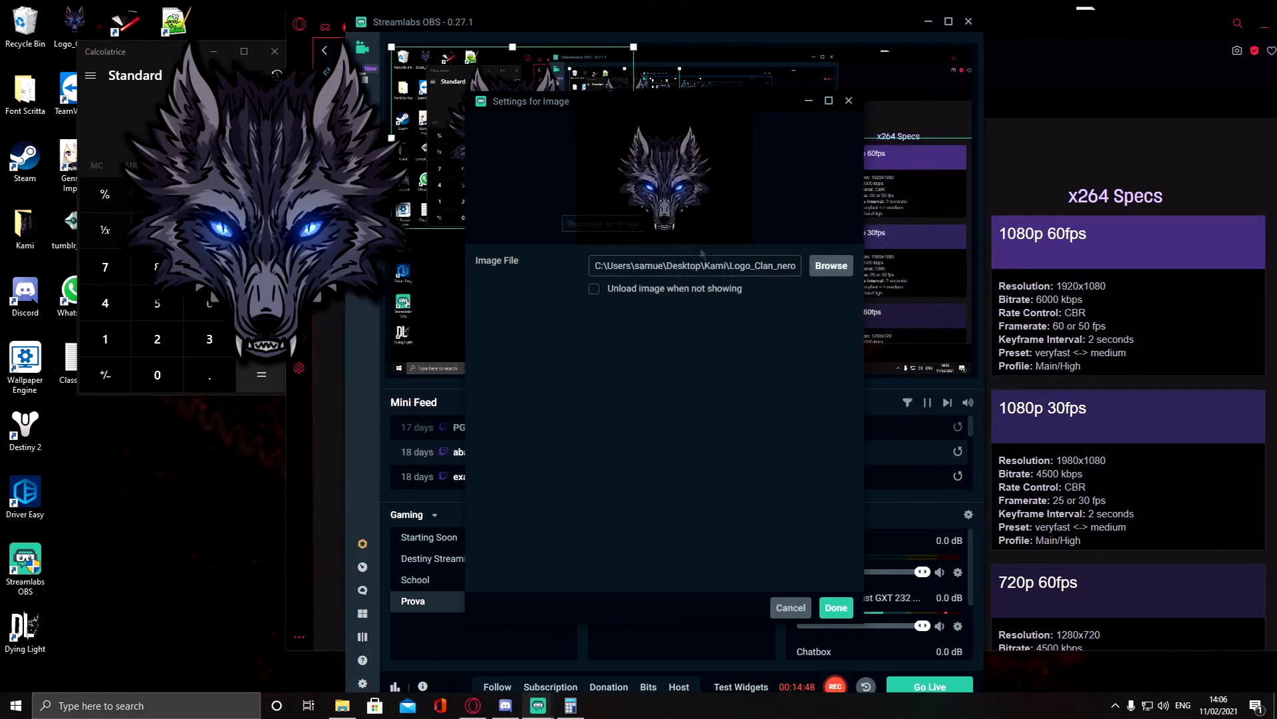
left_click(837, 616)
- Try to reposition the wolf logo image toward the middle of the canvas
left_click_drag(513, 144, 643, 180)
left_click_drag(789, 183, 643, 183)
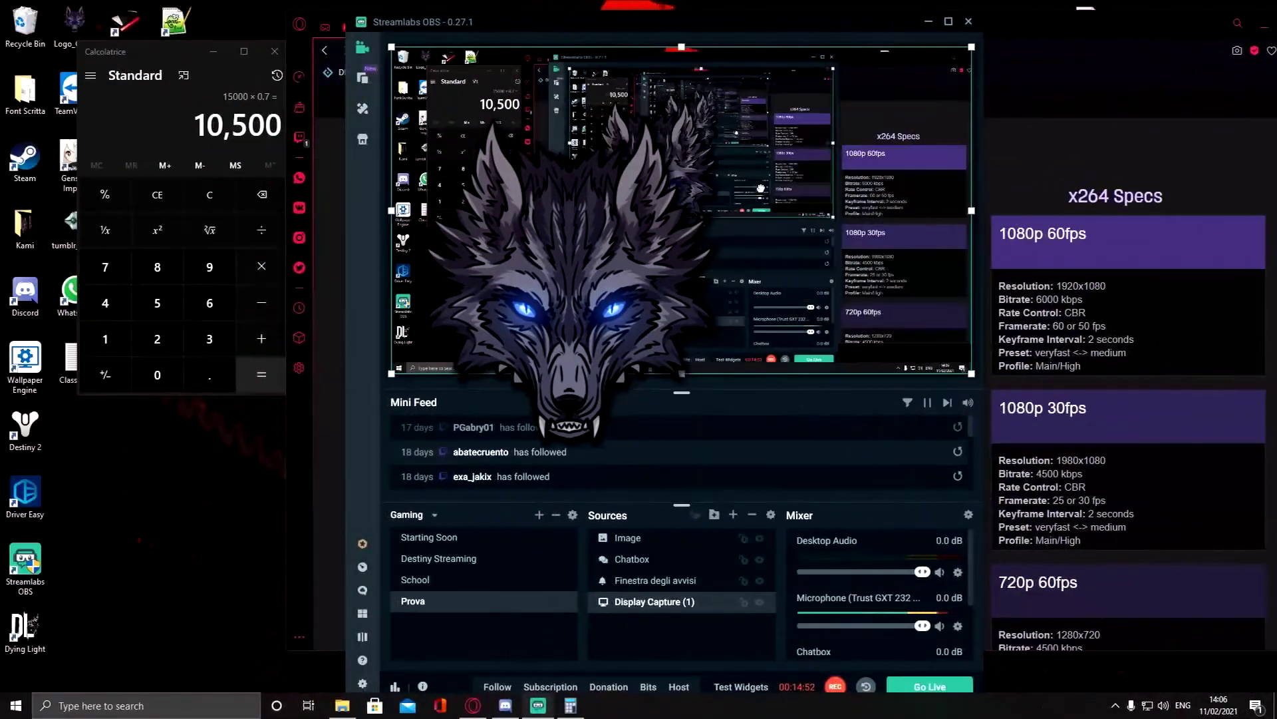
left_click_drag(325, 182, 452, 185)
left_click_drag(793, 185, 782, 181)
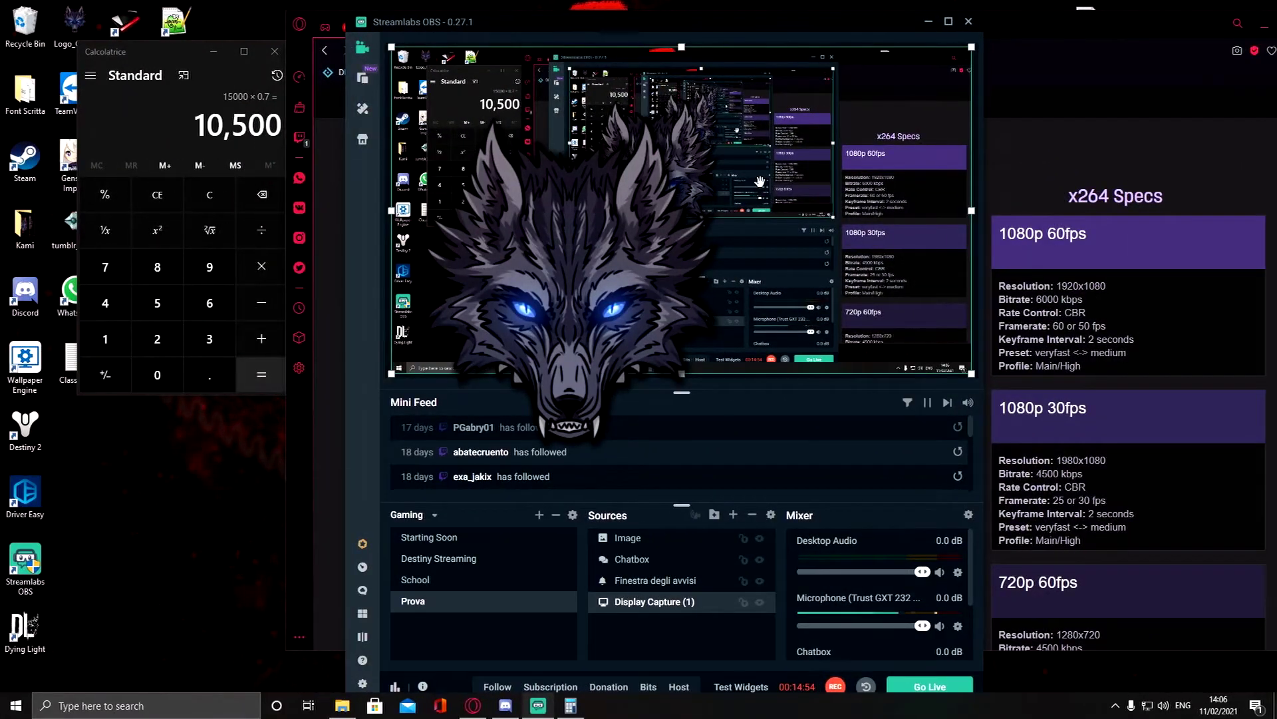
left_click_drag(817, 232, 688, 152)
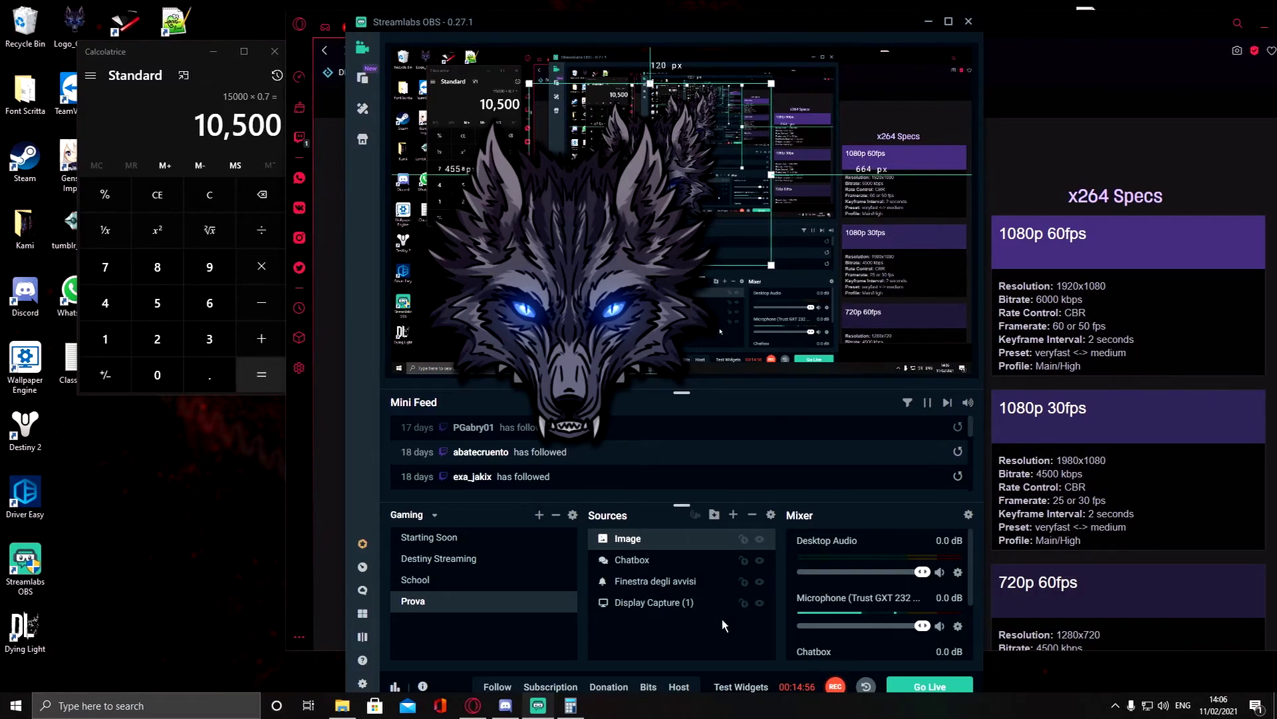
- Lock the Display Capture (1) source and test on the canvas that it can no longer be selected
left_click(745, 604)
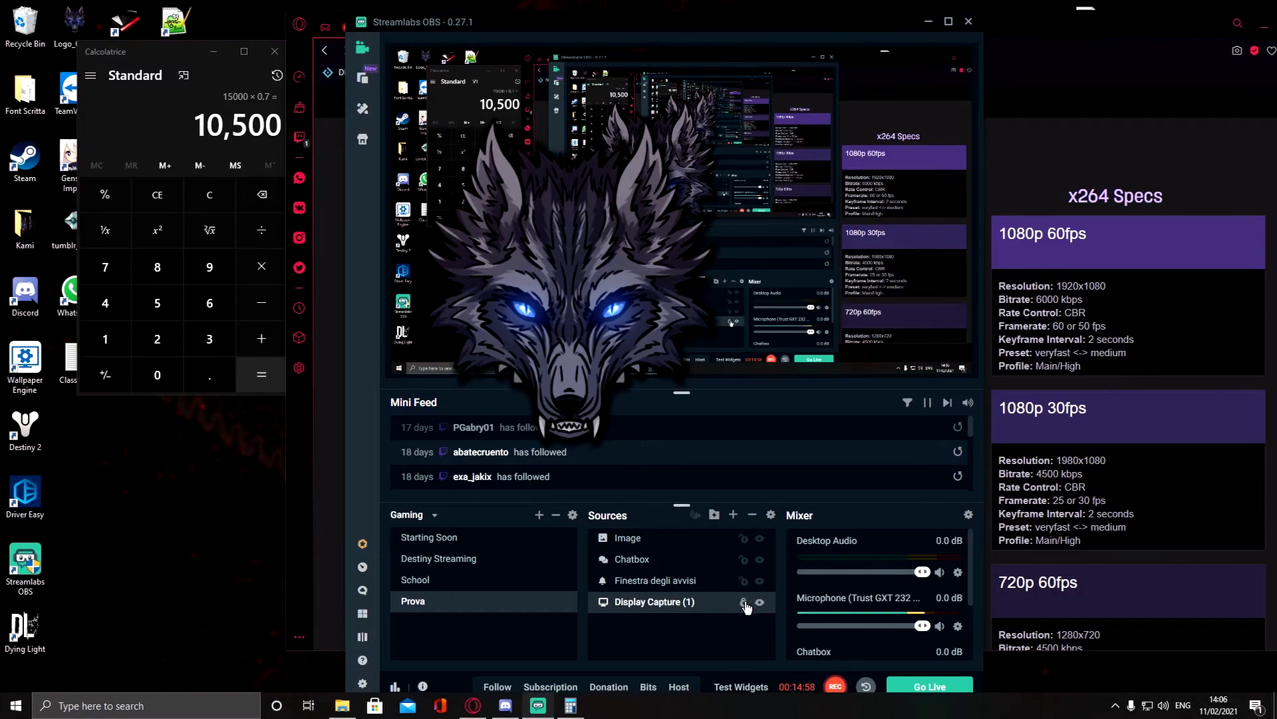
left_click(744, 602)
left_click(923, 241)
left_click(840, 355)
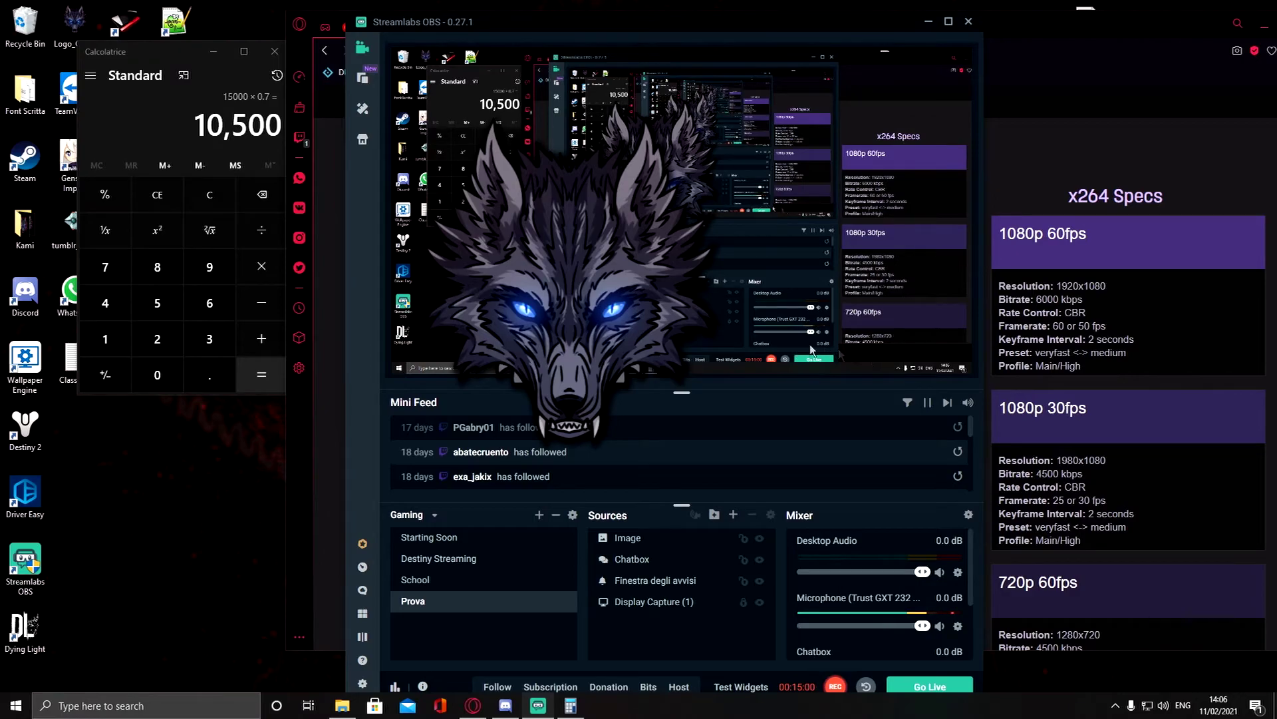
- Shrink the wolf logo image and place it near the canvas's lower-right corner, about 106 px above the bottom edge
left_click(695, 197)
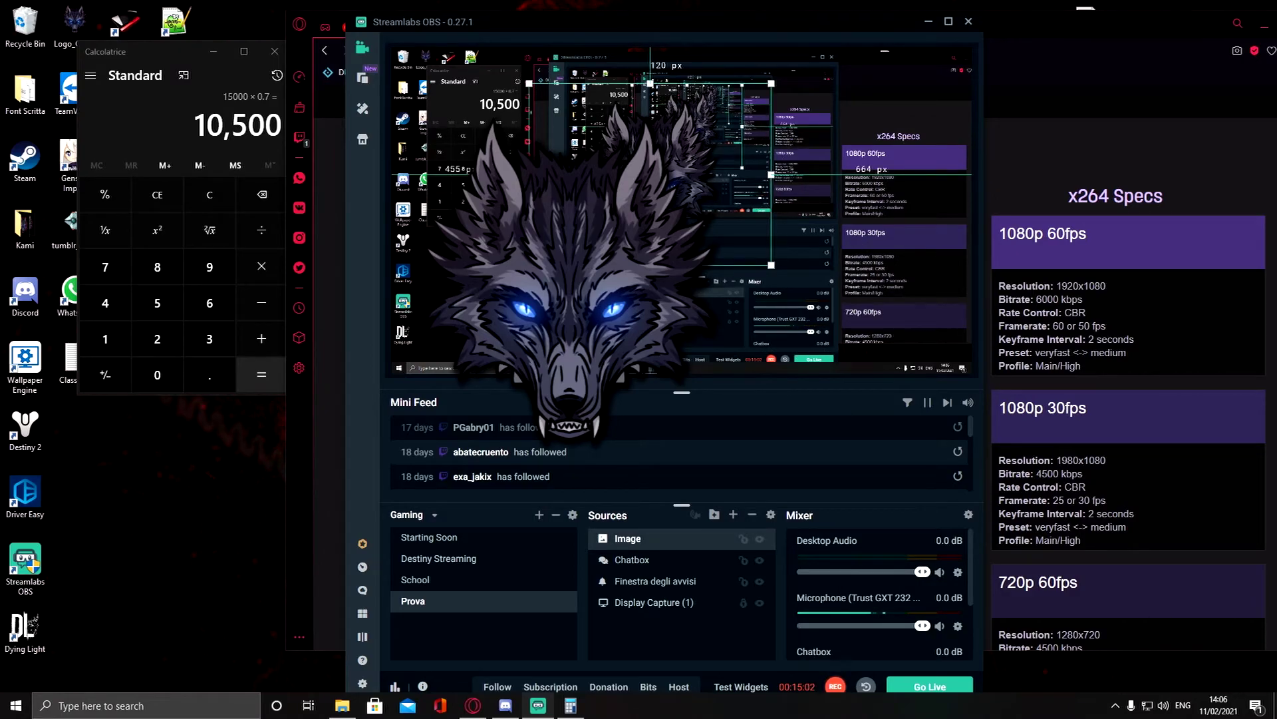
left_click_drag(635, 141, 852, 285)
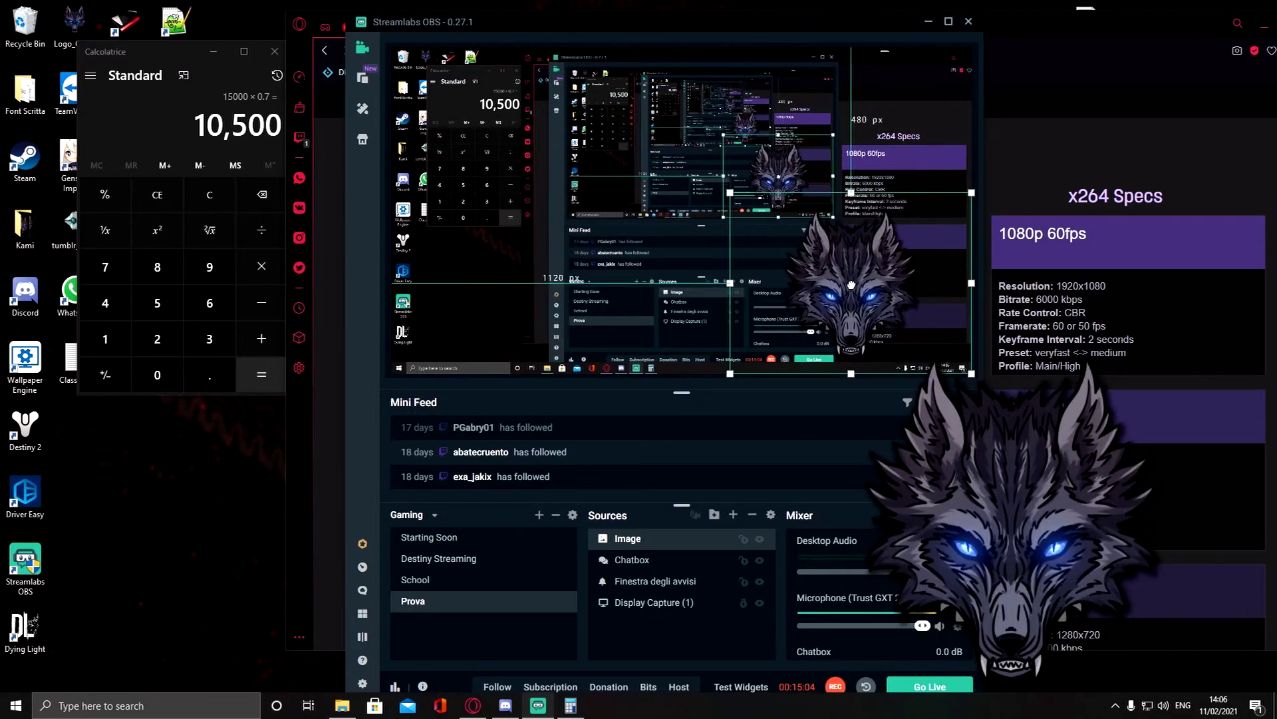
left_click_drag(730, 193, 863, 291)
left_click_drag(916, 341, 899, 310)
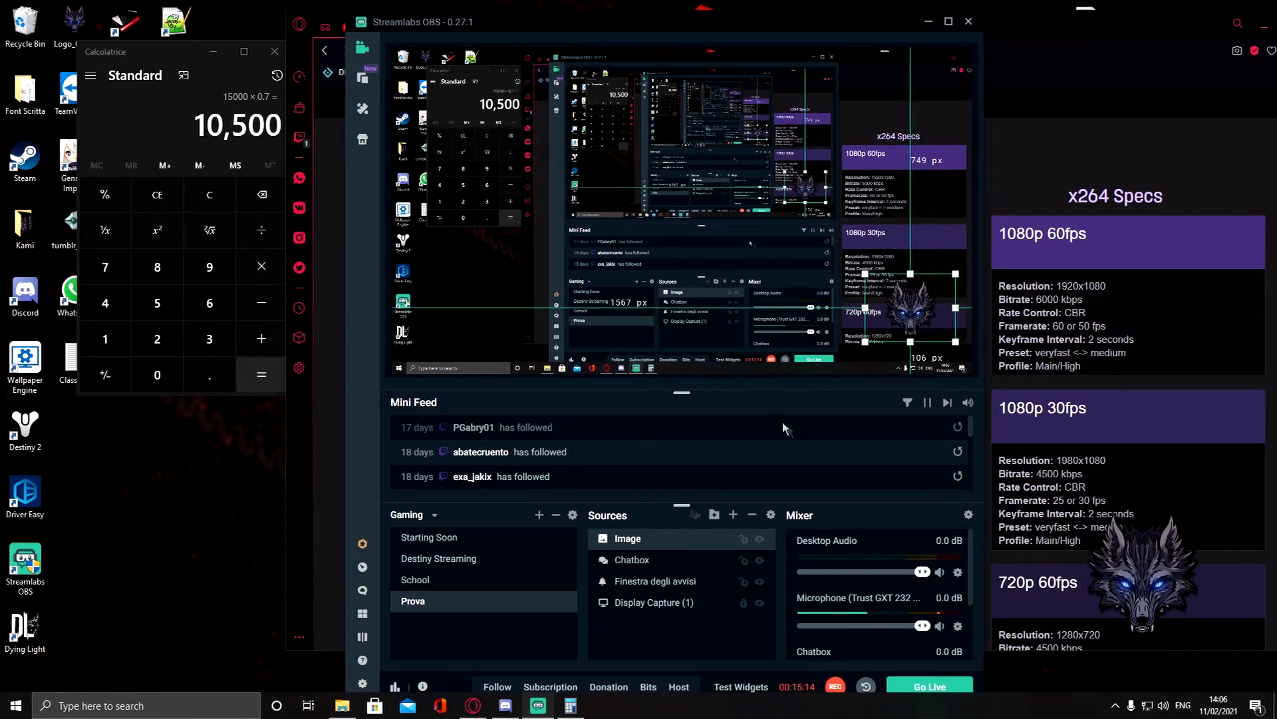
- Preview the existing text sources and create a new Text (GDI+) source in the Prova scene instead
left_click(732, 516)
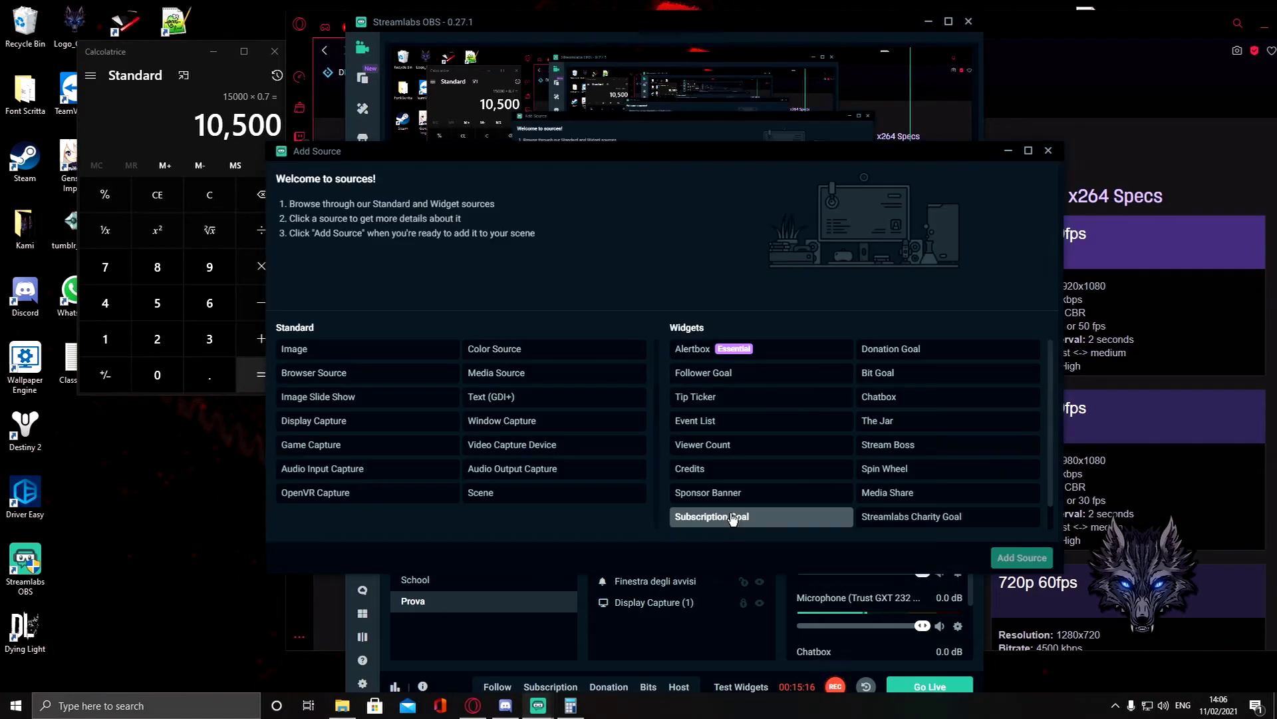
left_click(547, 399)
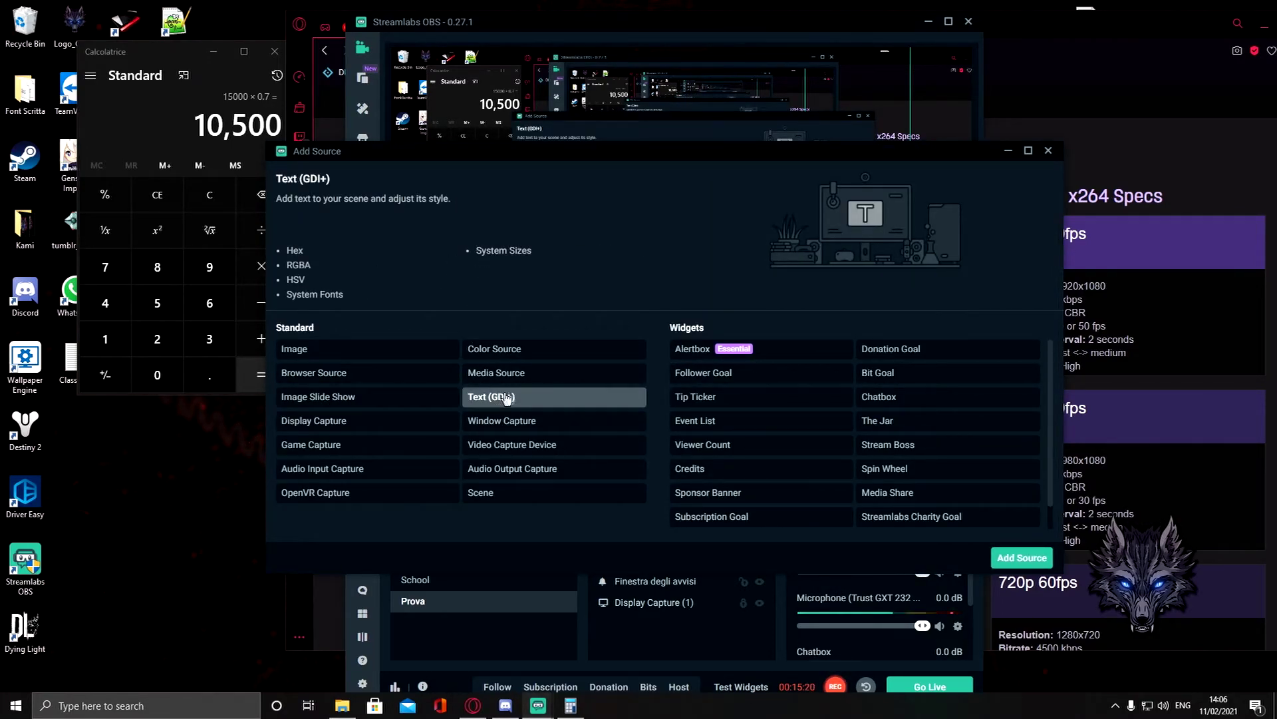
left_click(1010, 562)
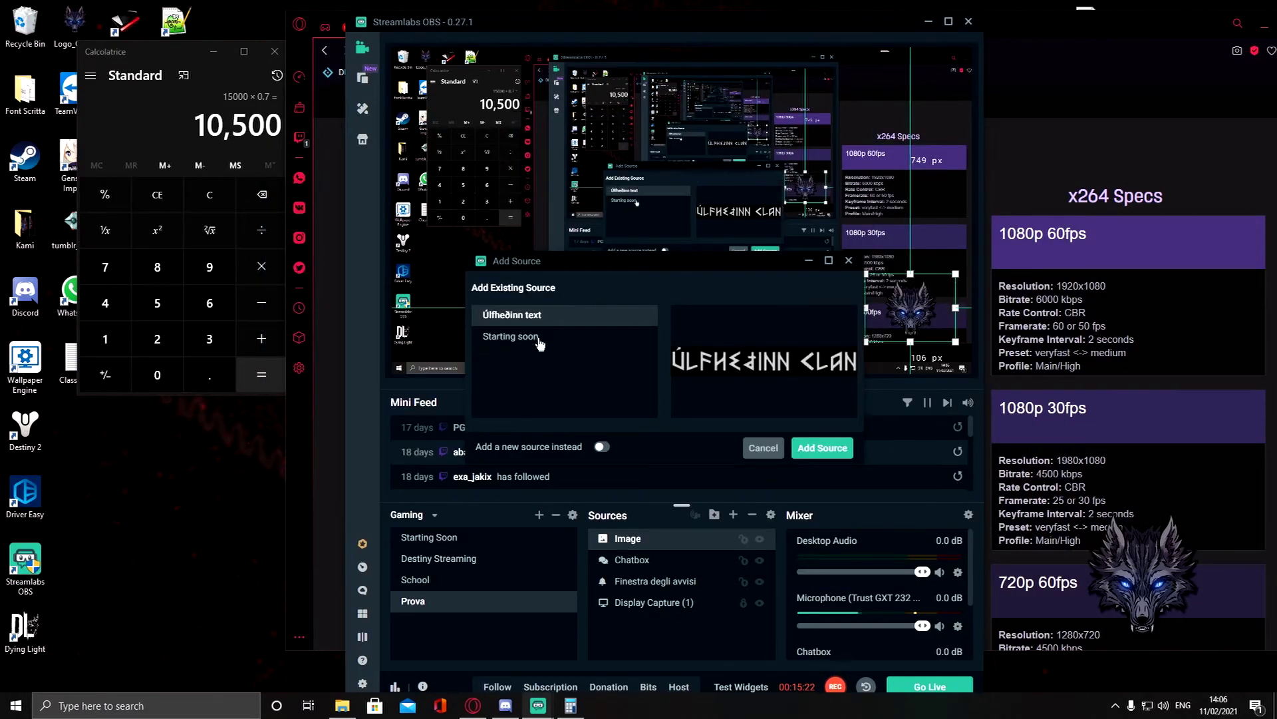
left_click(535, 337)
left_click(527, 318)
left_click(531, 337)
left_click(527, 317)
left_click(527, 337)
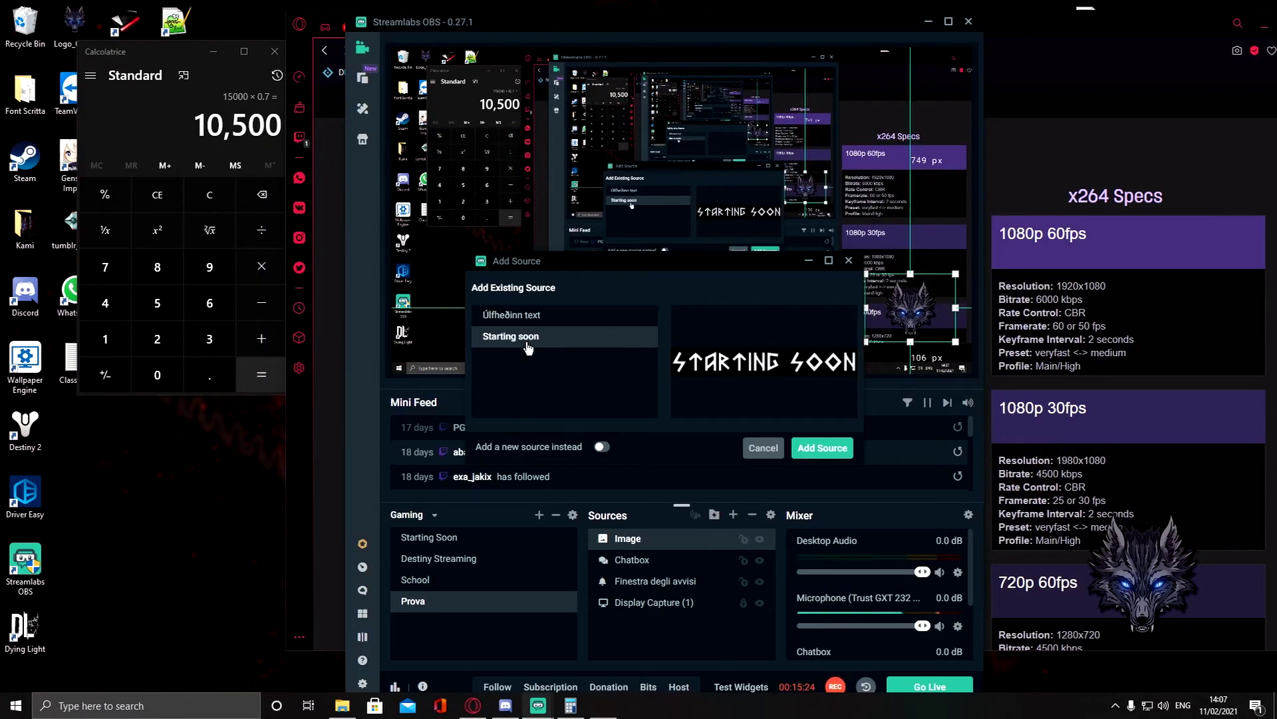
left_click(602, 448)
left_click(824, 446)
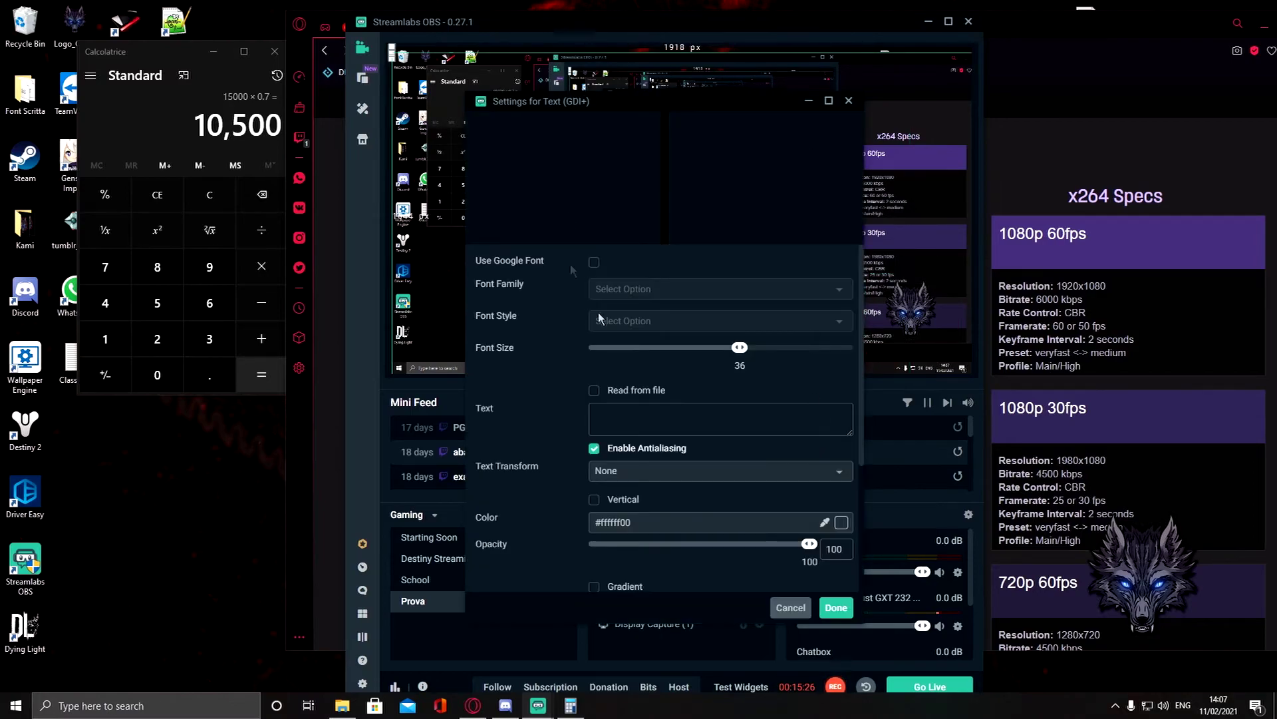
- Set the new text source's font family to Heorot
left_click(661, 288)
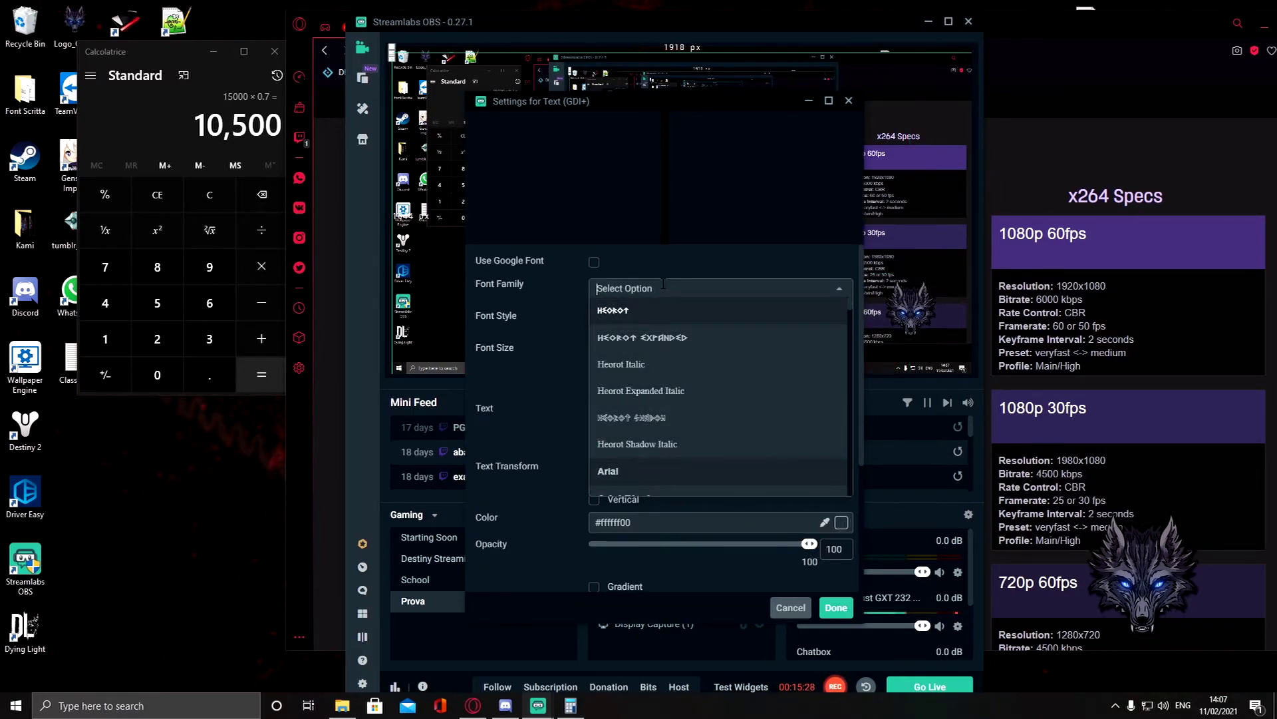
left_click(659, 310)
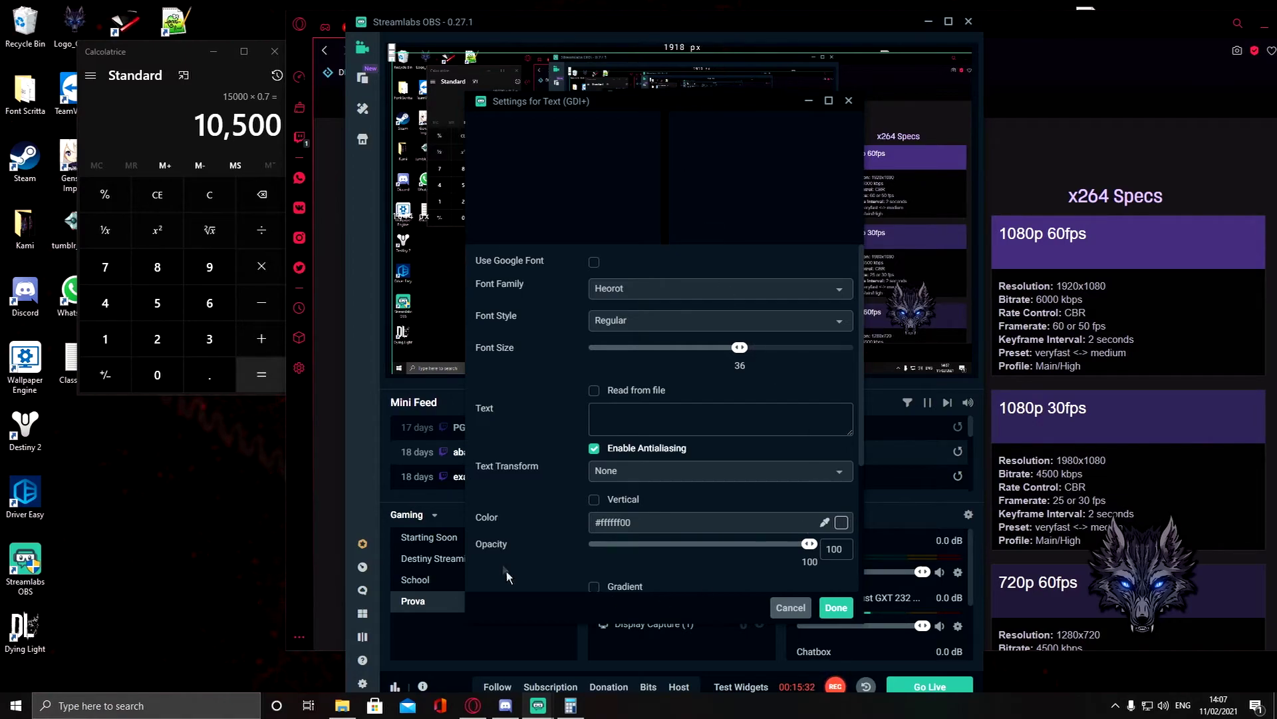
- Switch to Discord and download heorot-font.zip from the clan server's streamer administration channel
left_click(517, 709)
left_click(241, 163)
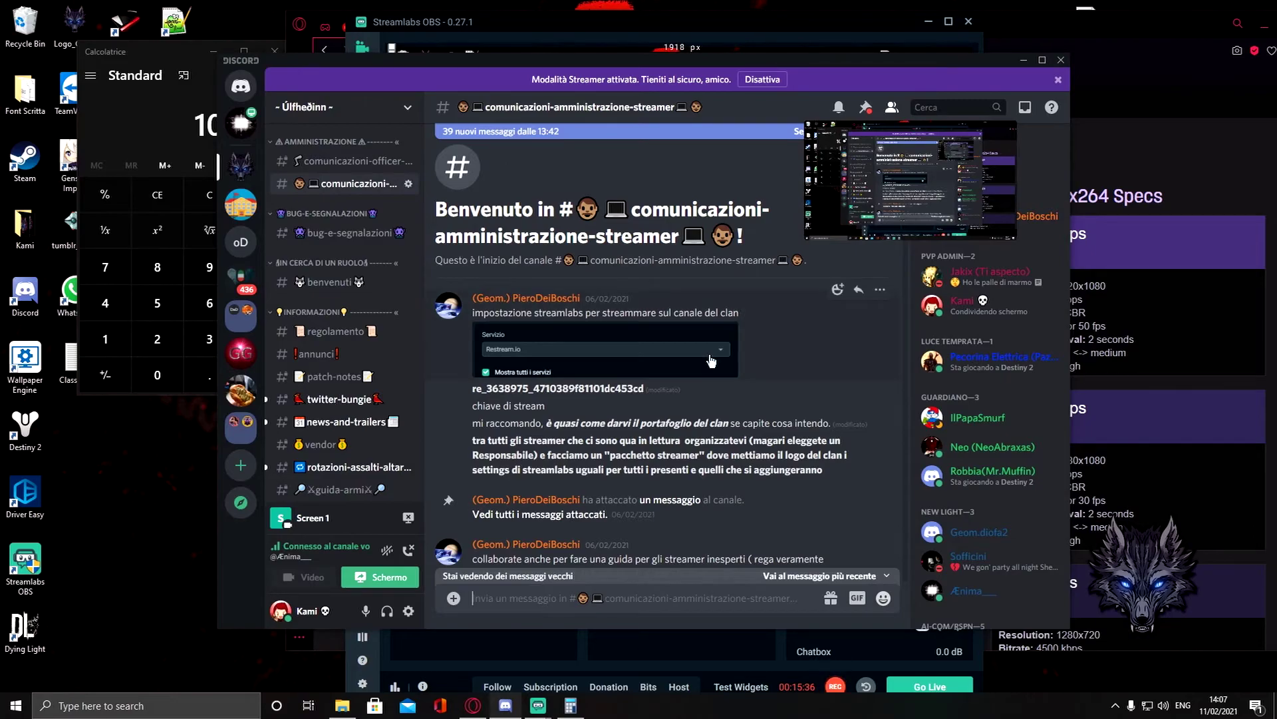
scroll(705, 354, "down", 10)
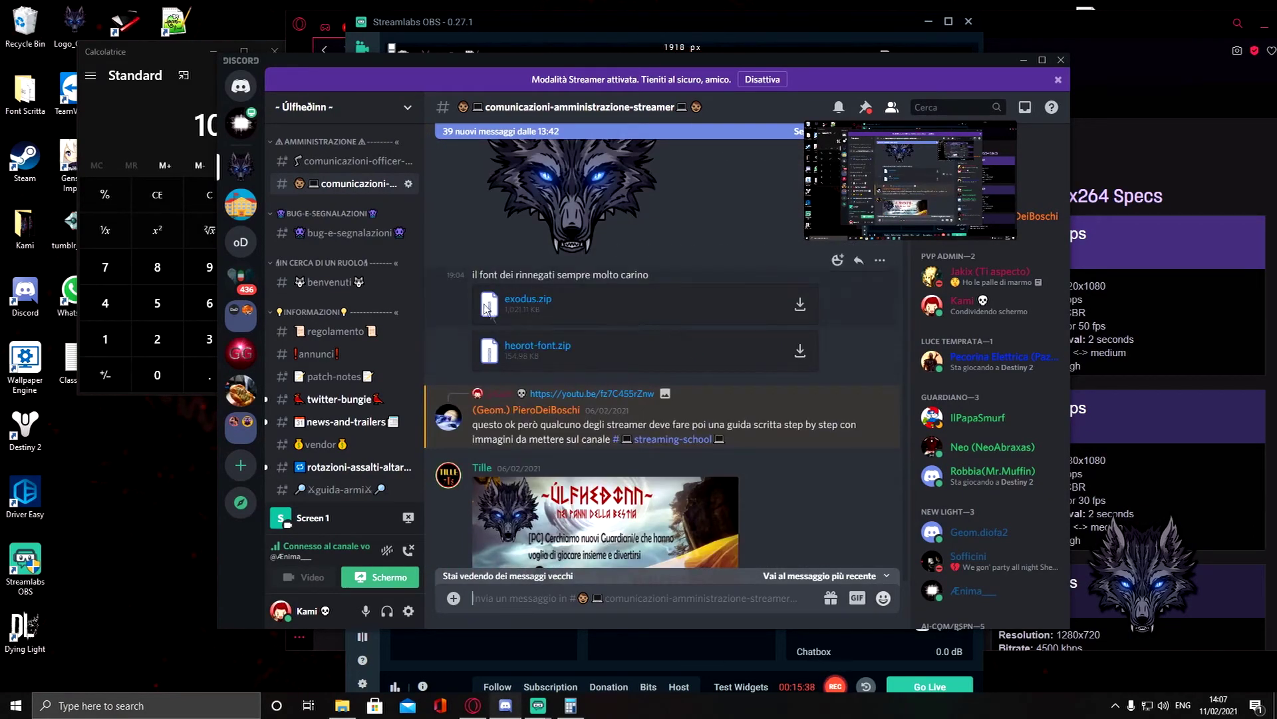
scroll(599, 293, "up", 10)
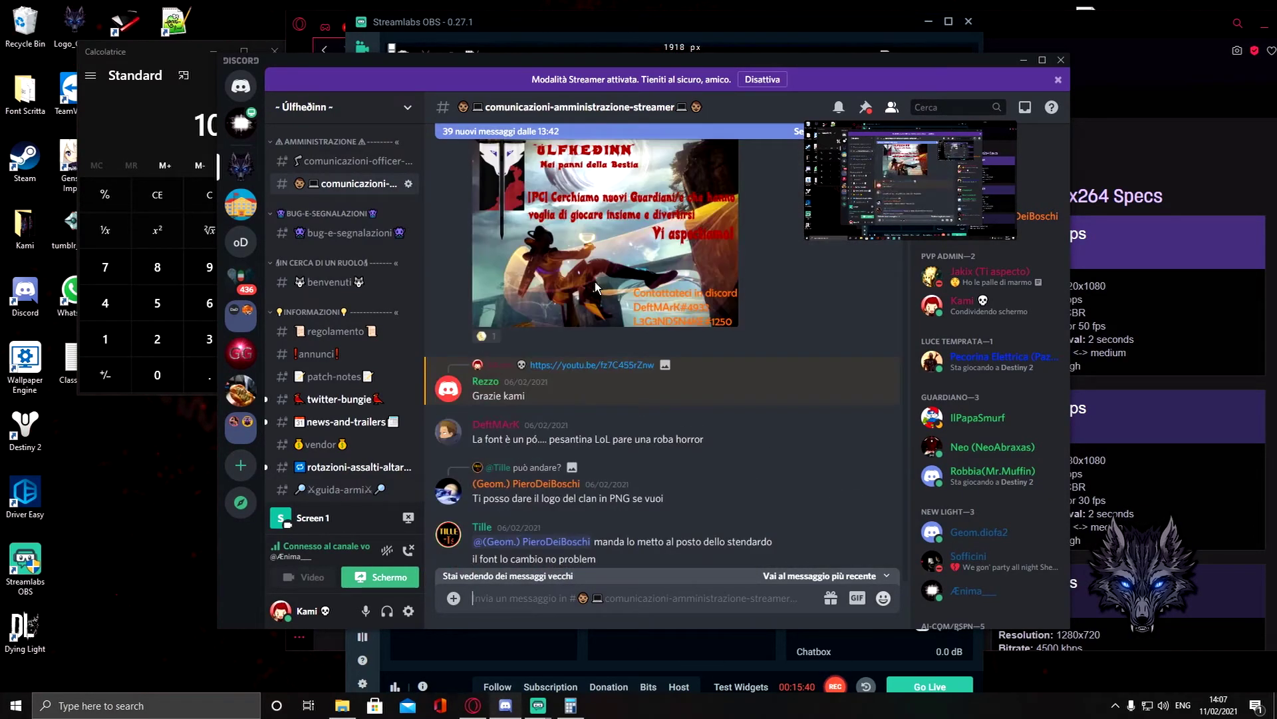
scroll(612, 305, "down", 15)
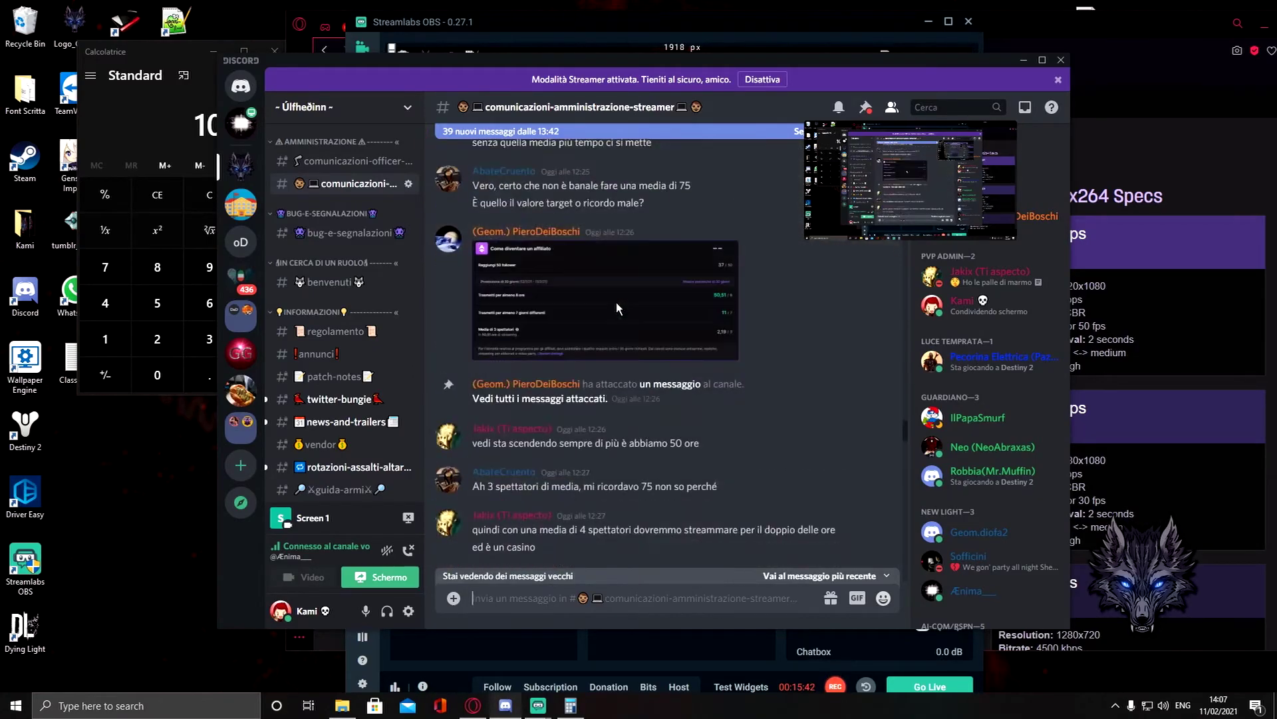
scroll(613, 309, "up", 15)
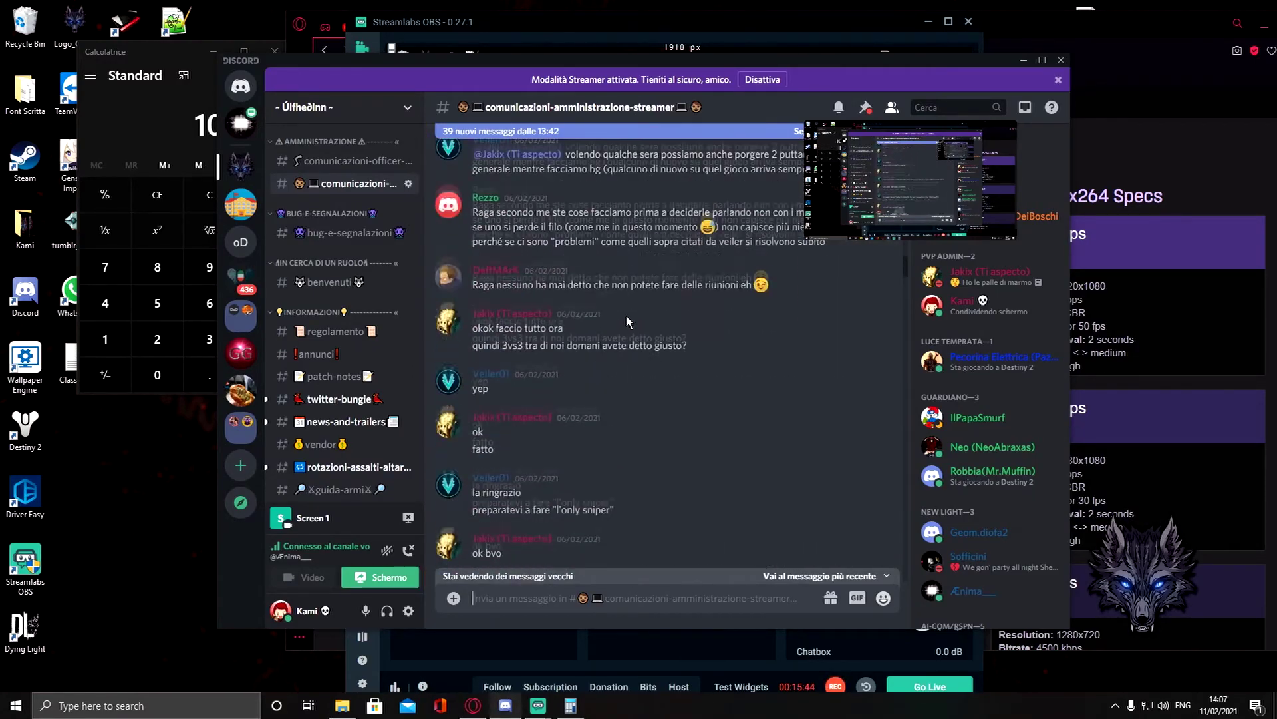
scroll(628, 321, "up", 12)
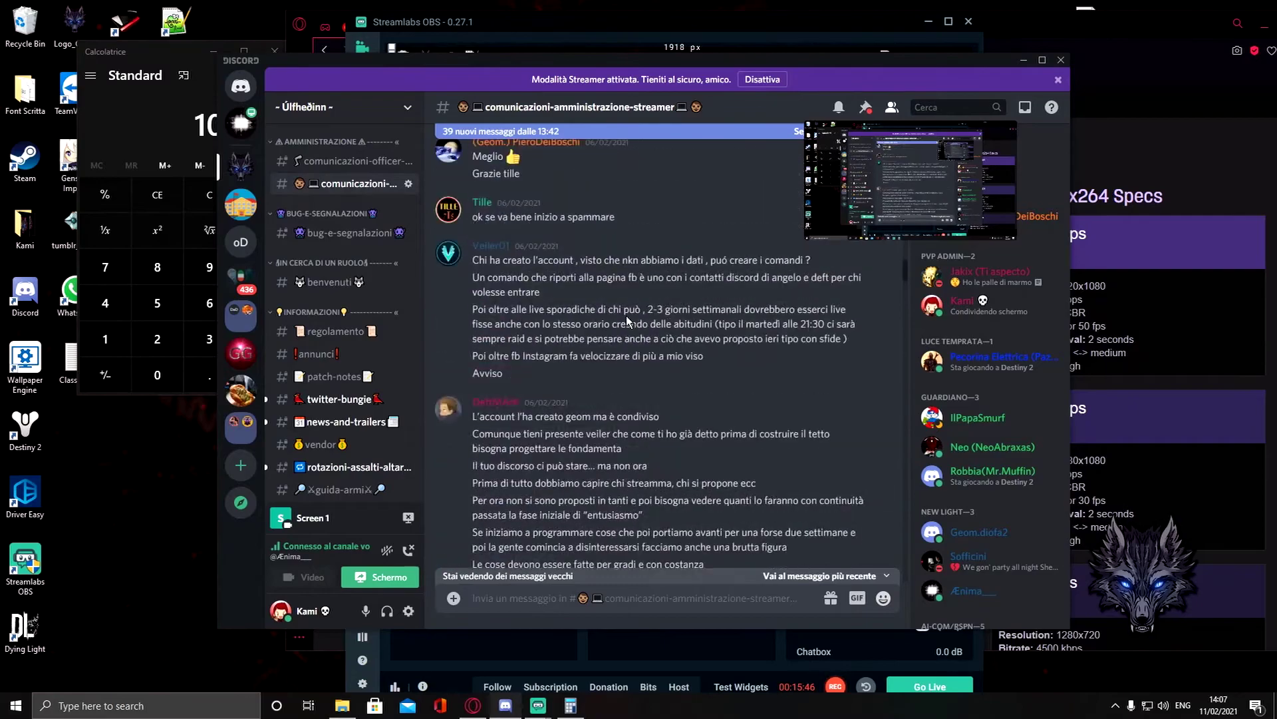
scroll(626, 333, "down", 5)
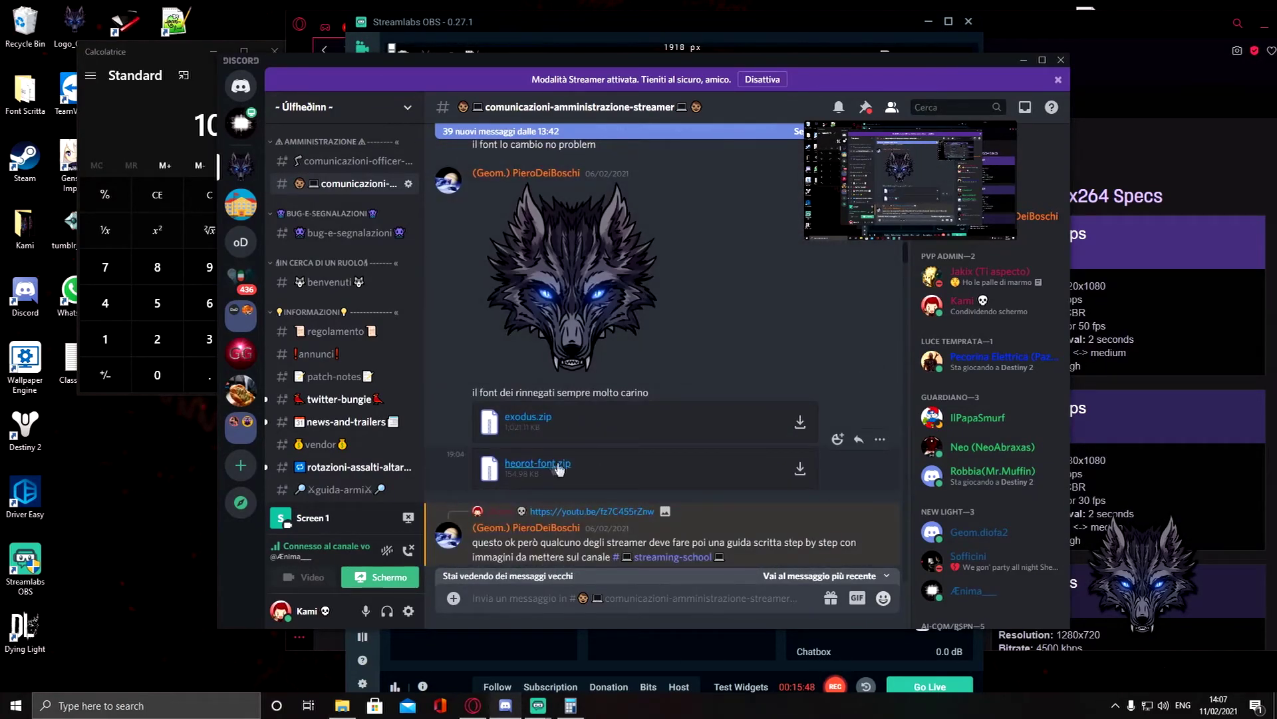
left_click(800, 468)
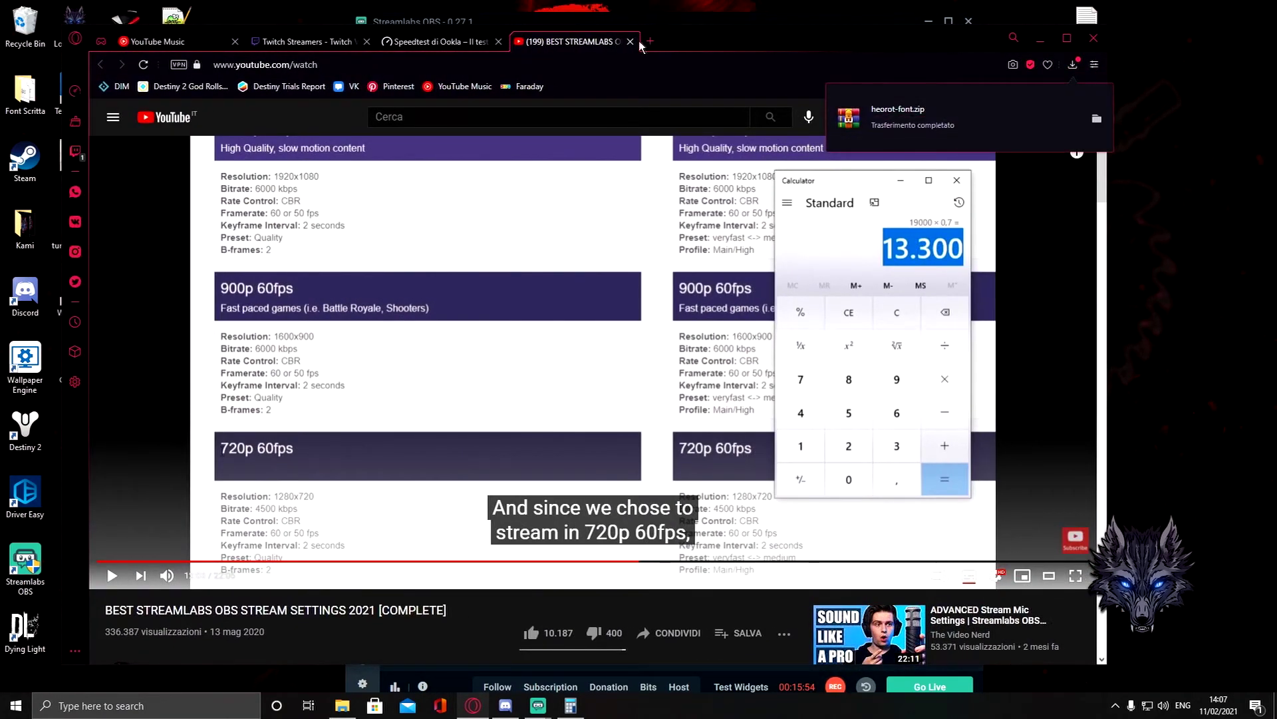
- Locate the downloaded heorot-font.zip in the Downloads folder and extract it into a heorot-font subfolder
left_click(855, 27)
left_click(1073, 65)
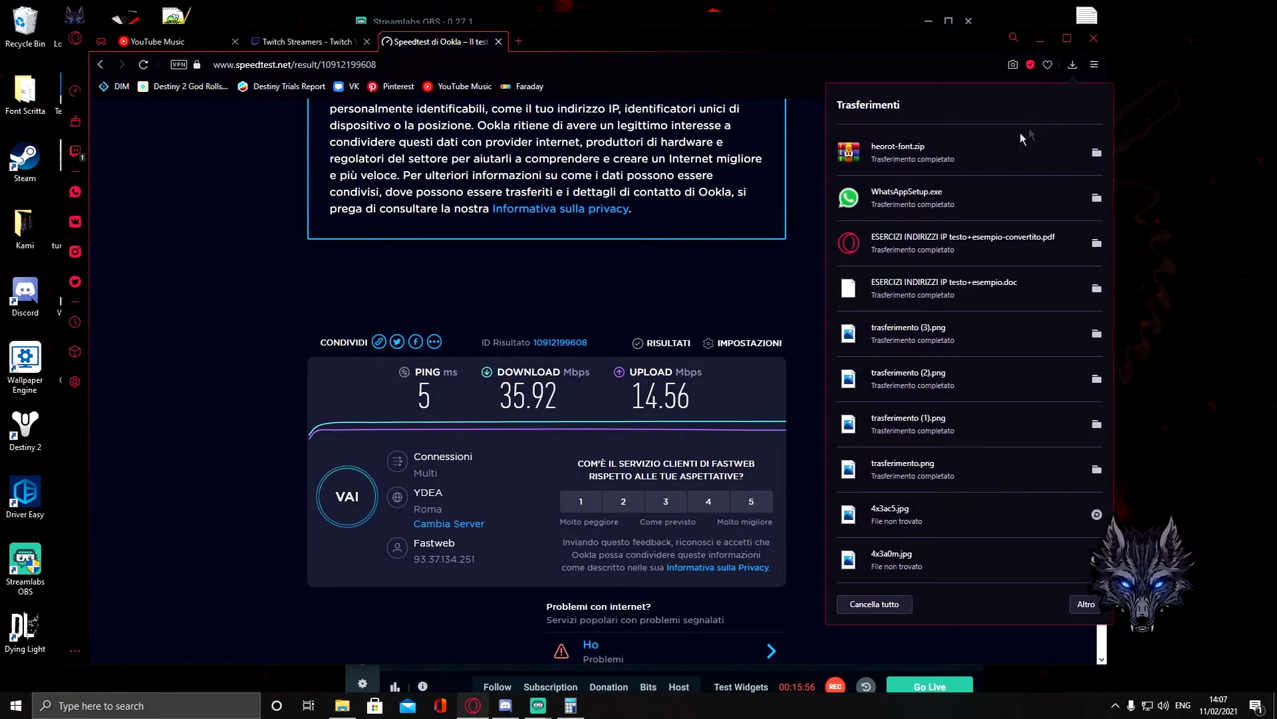
left_click(1095, 152)
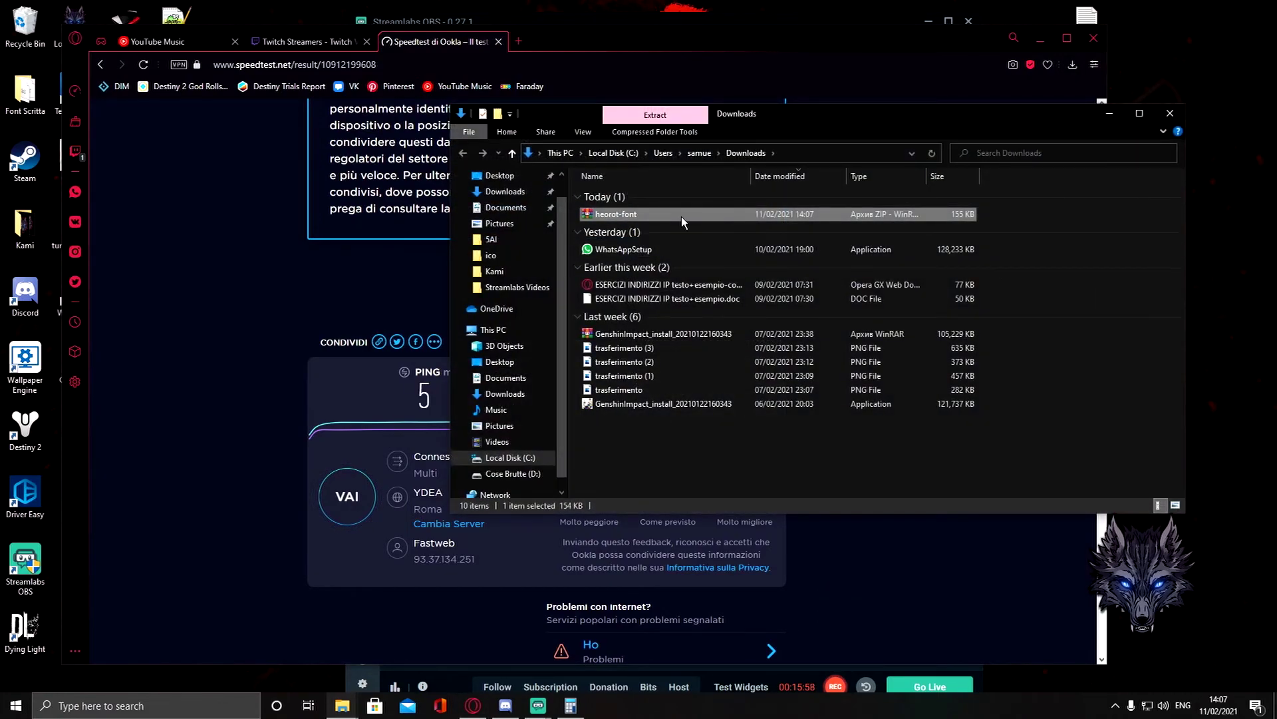
right_click(681, 216)
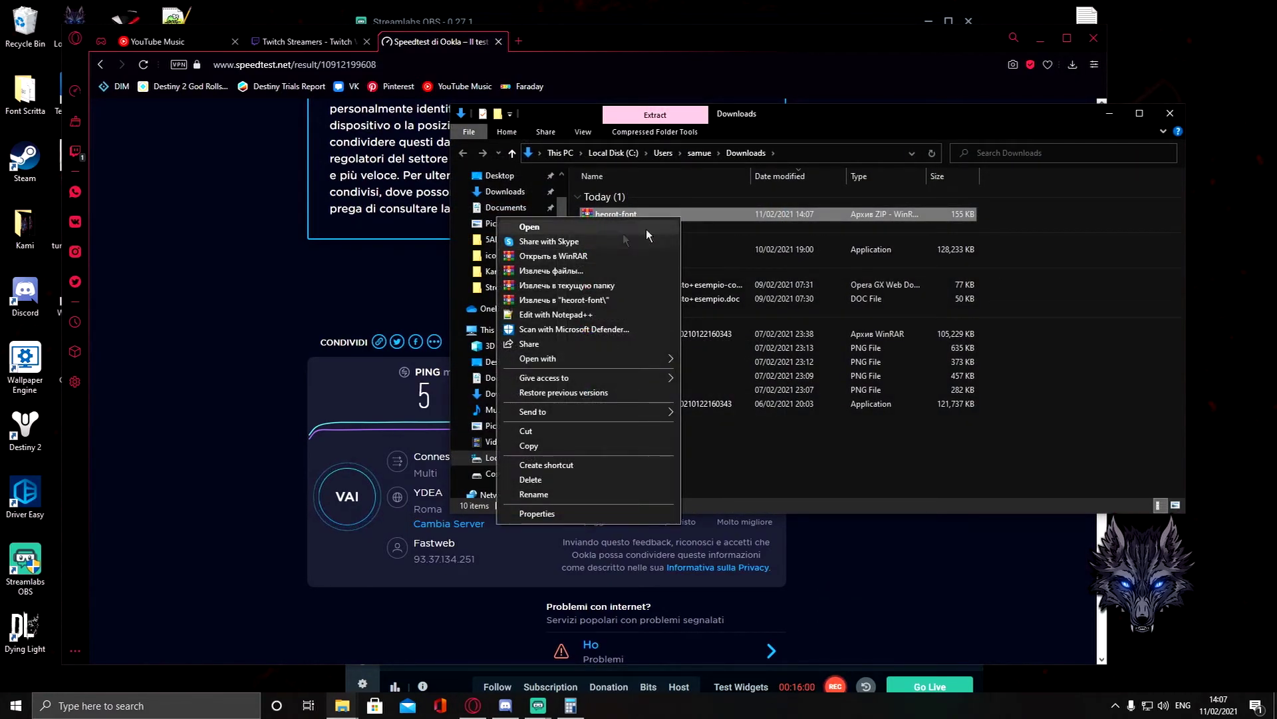
left_click(824, 222)
right_click(786, 214)
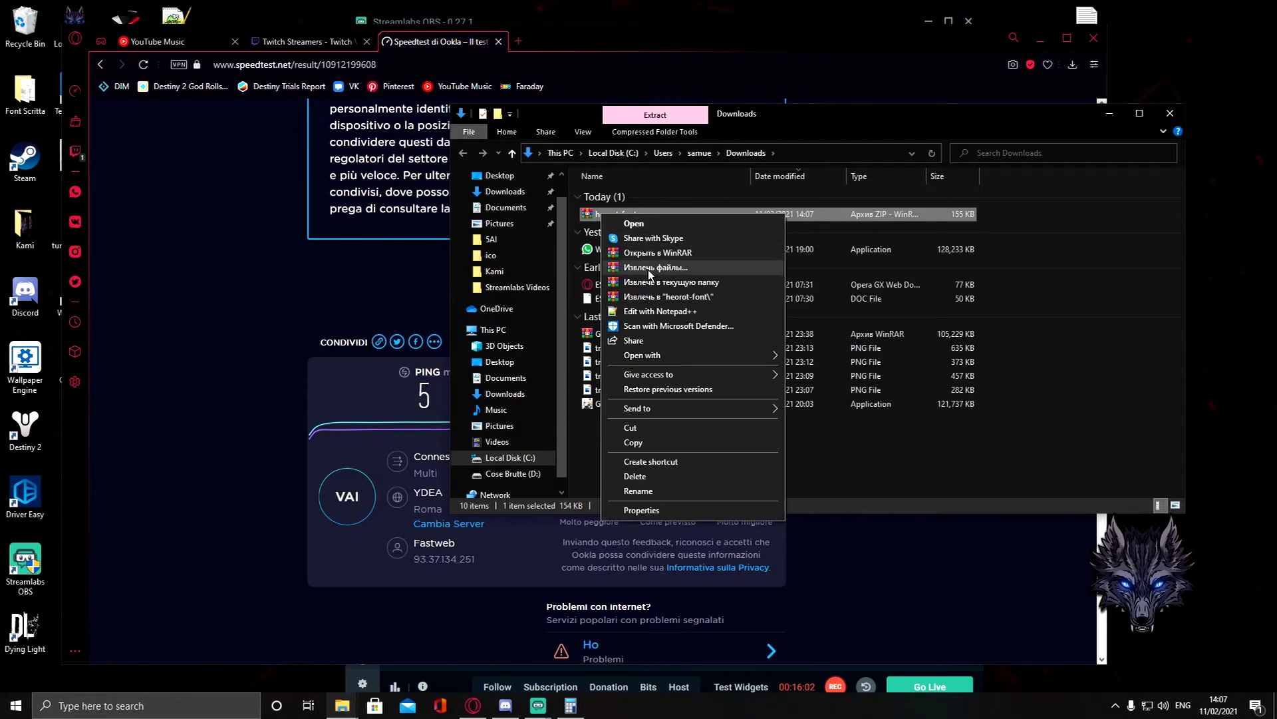
left_click(655, 267)
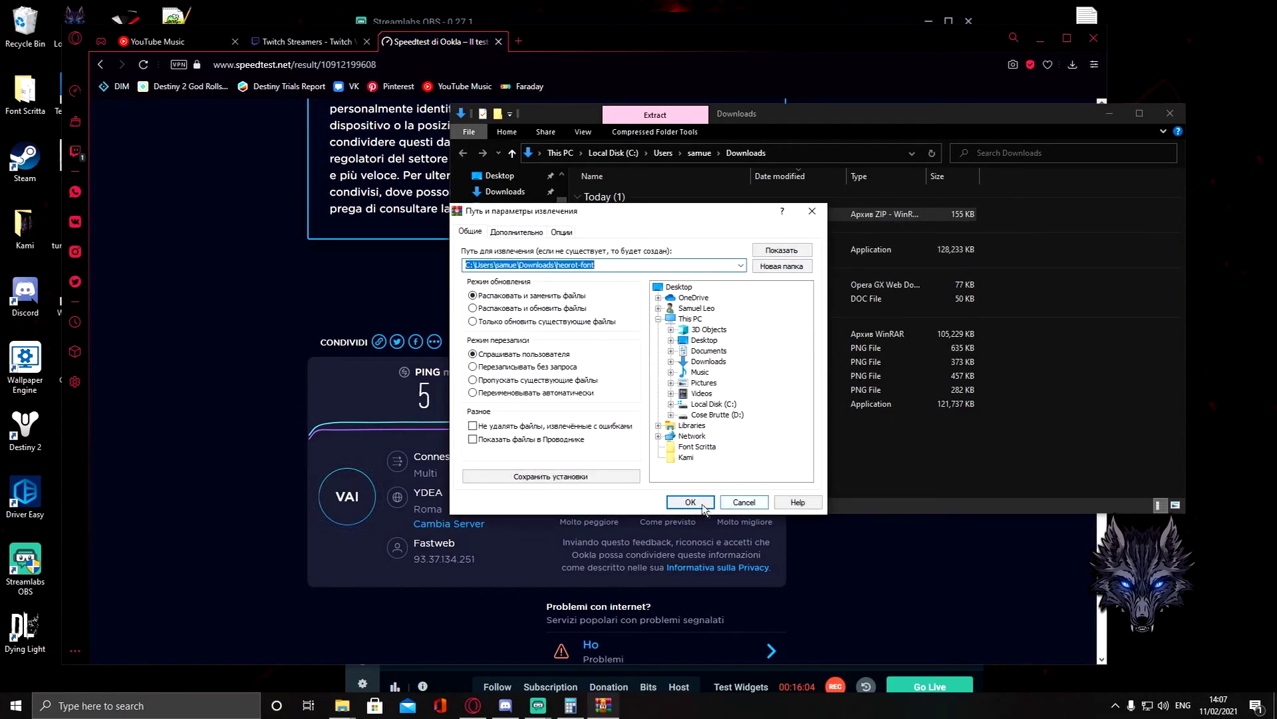
left_click(703, 505)
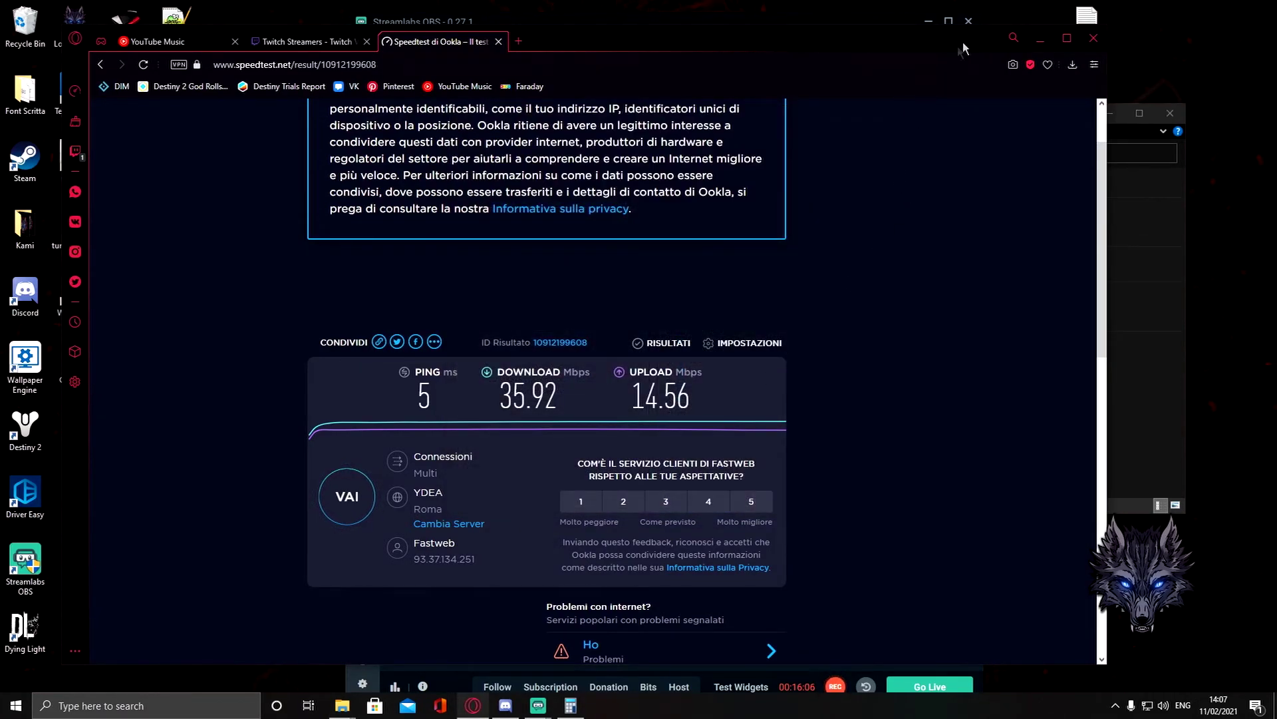
- Preview the Heorot-4rLK font file from the extracted heorot-font folder, then return to the Text (GDI+) settings
left_click(1041, 40)
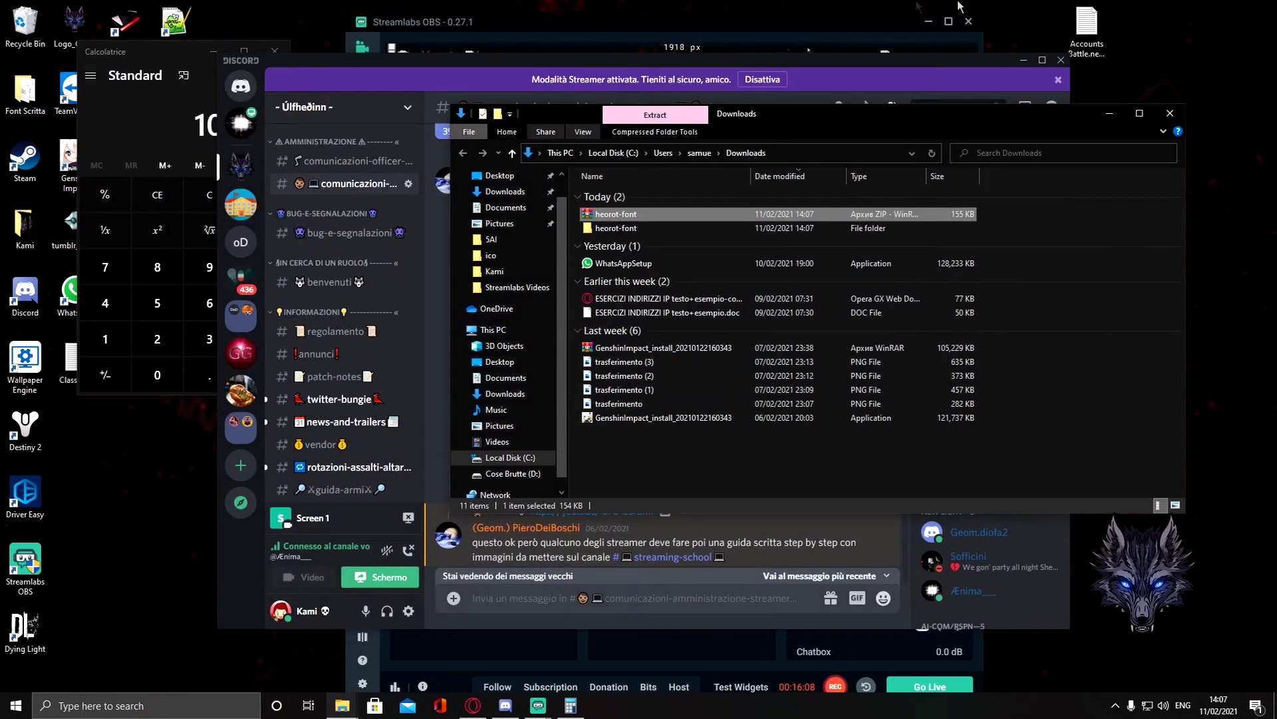
double_click(669, 228)
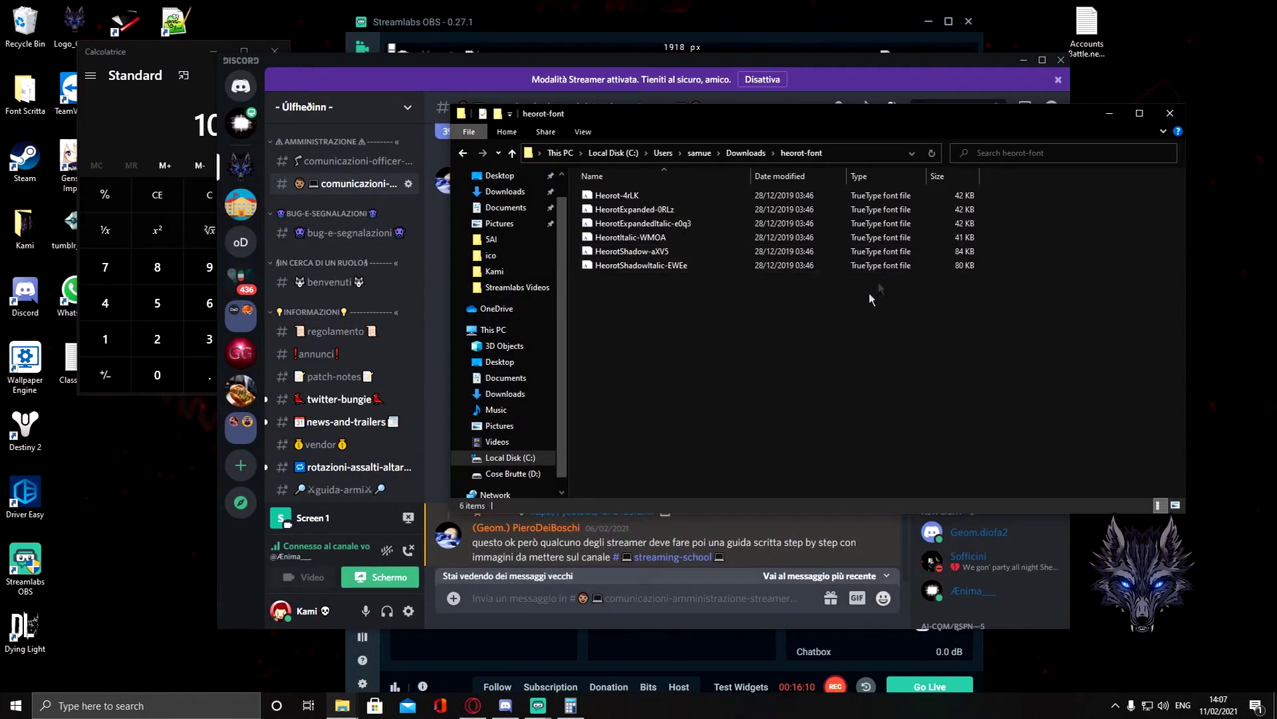
left_click_drag(745, 353, 675, 326)
left_click(648, 199)
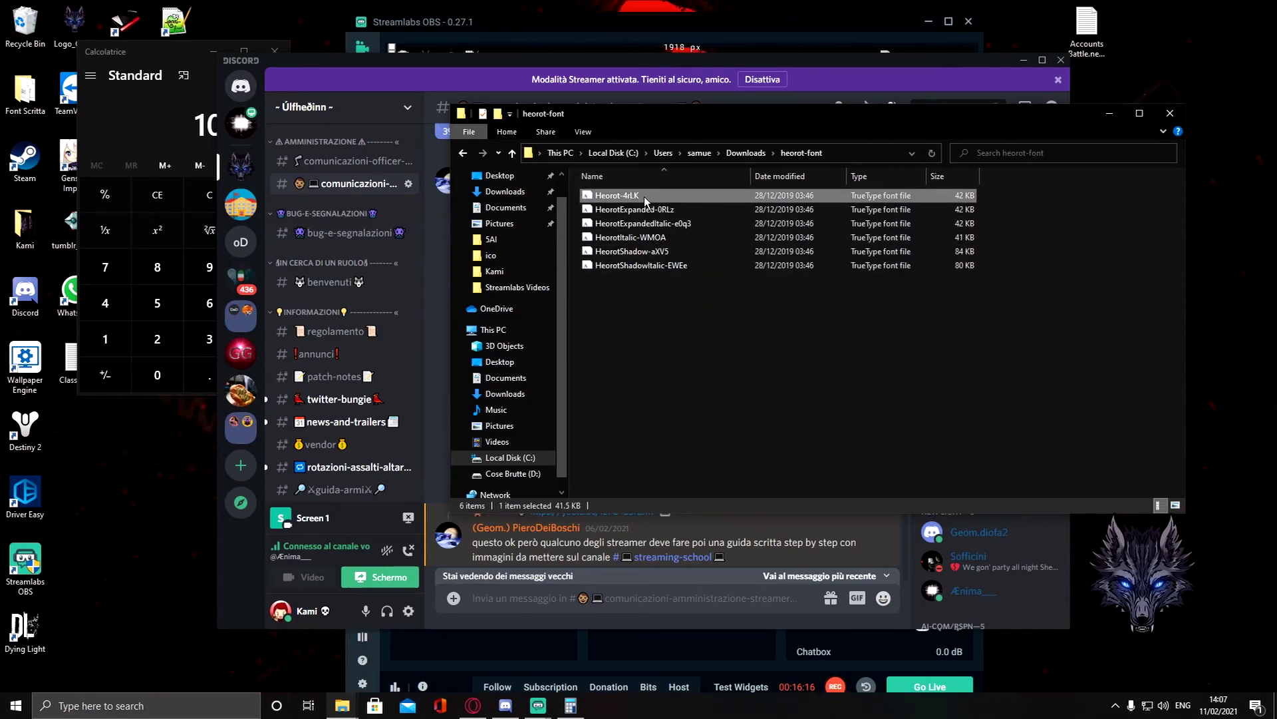
double_click(644, 197)
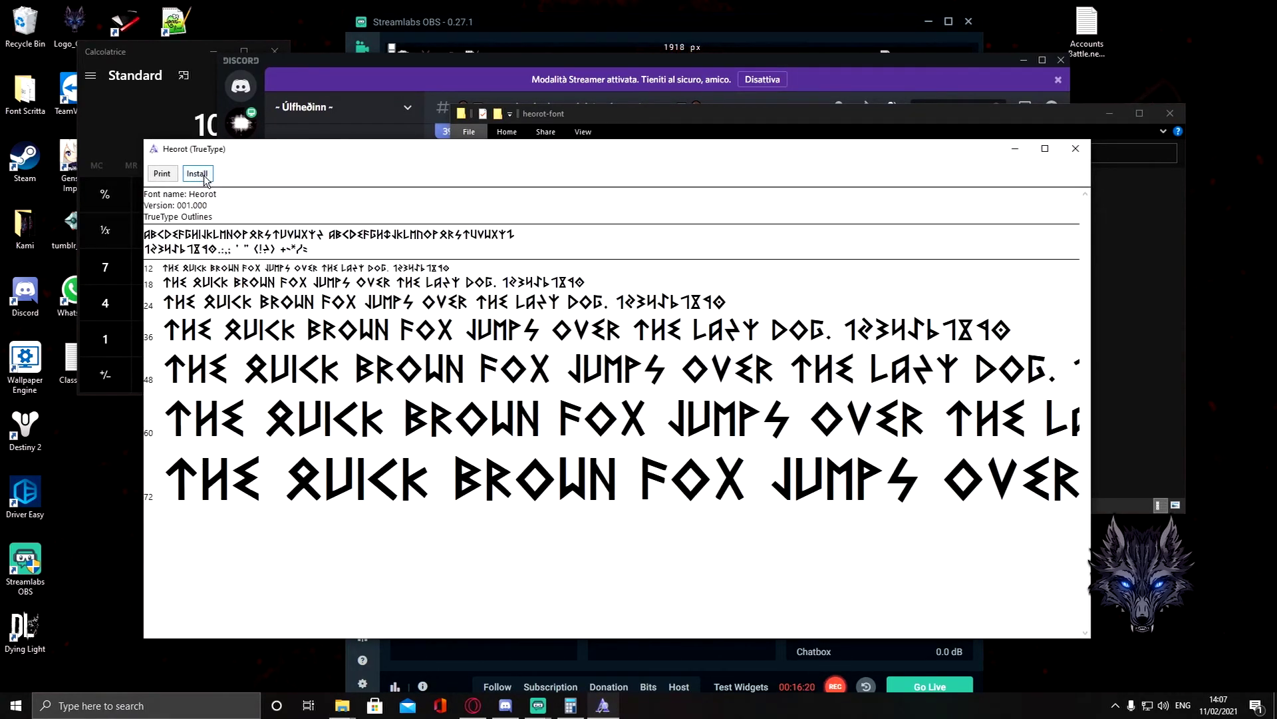
left_click(1074, 146)
left_click(1171, 113)
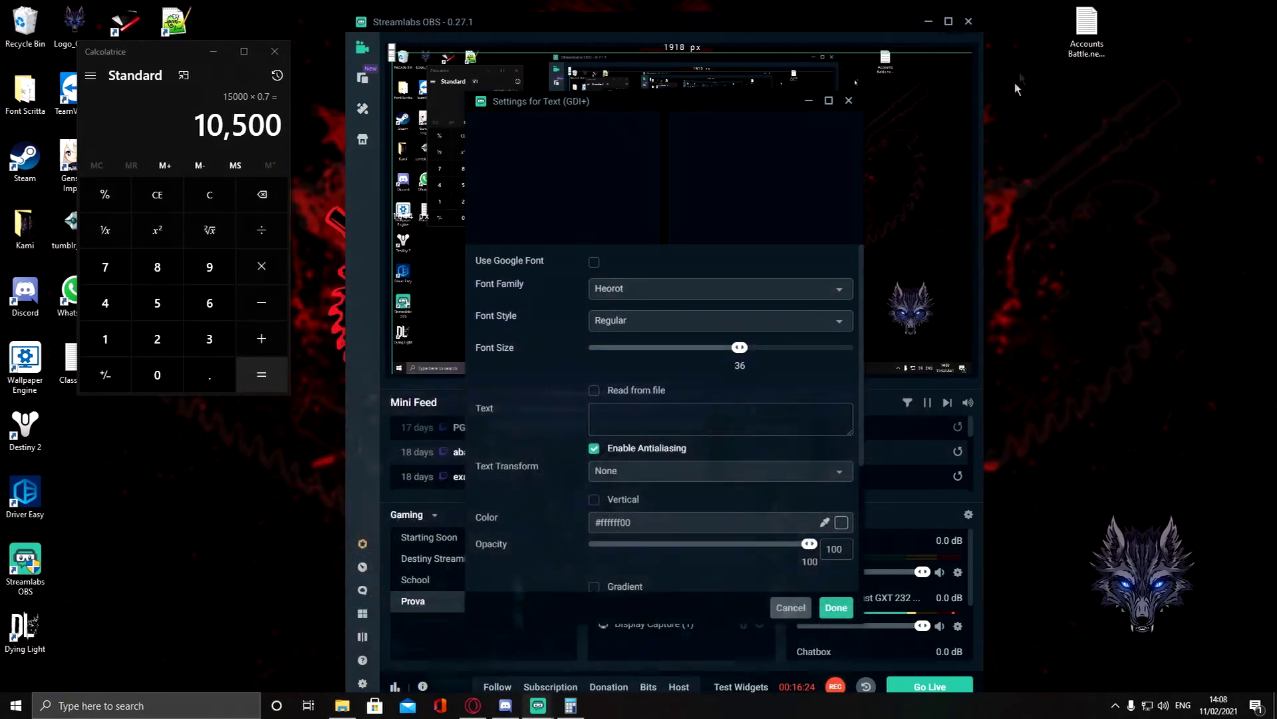
left_click(1023, 59)
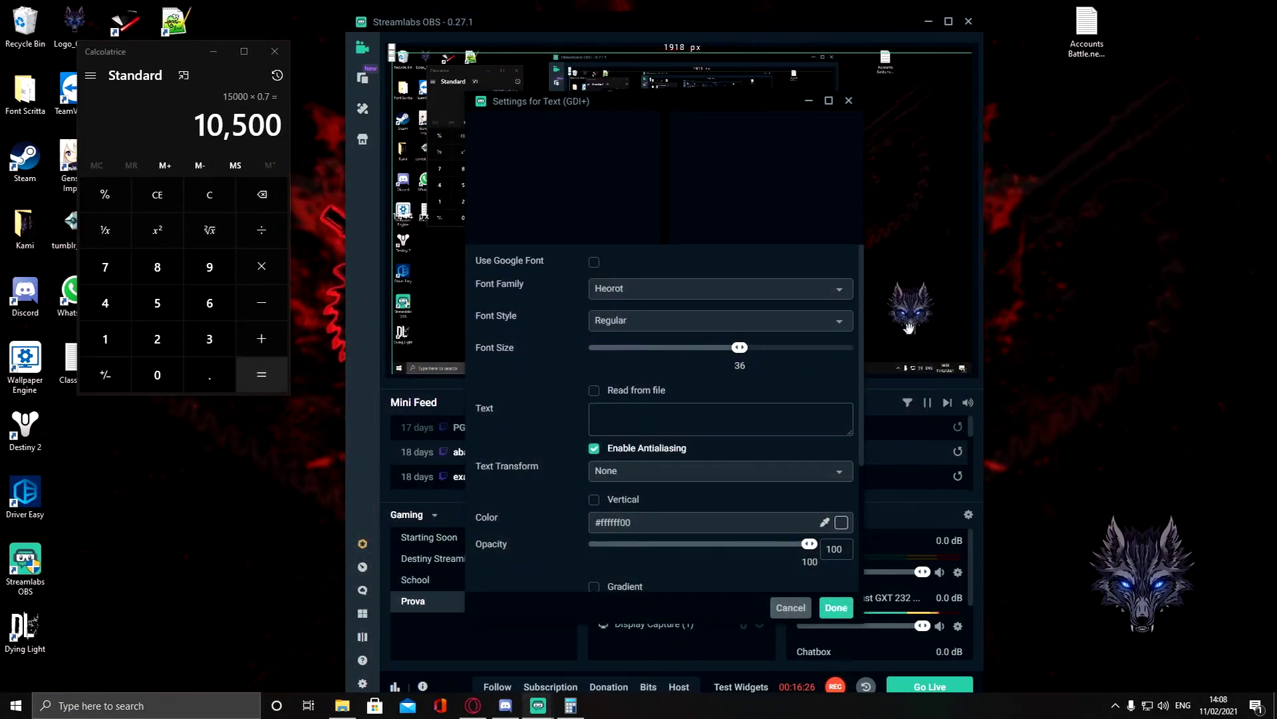
- Select Heorot again as the text source's font family and shift the settings window slightly aside
left_click(633, 293)
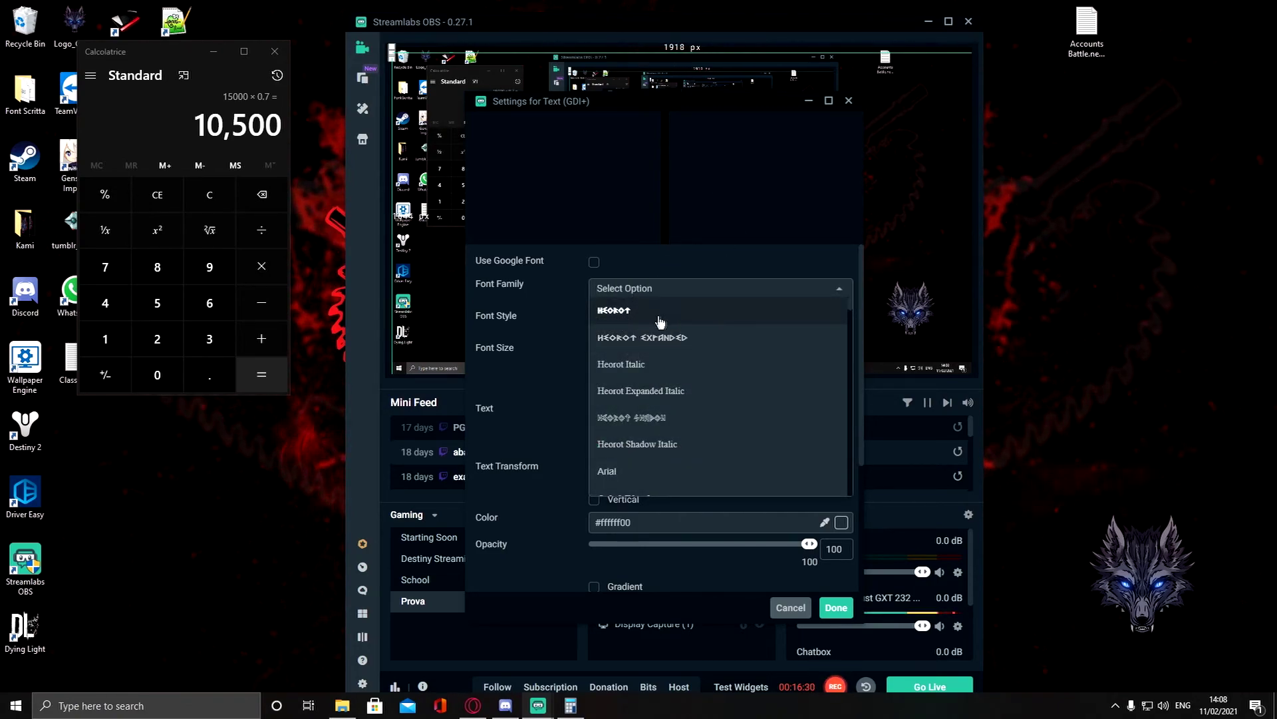
left_click(680, 307)
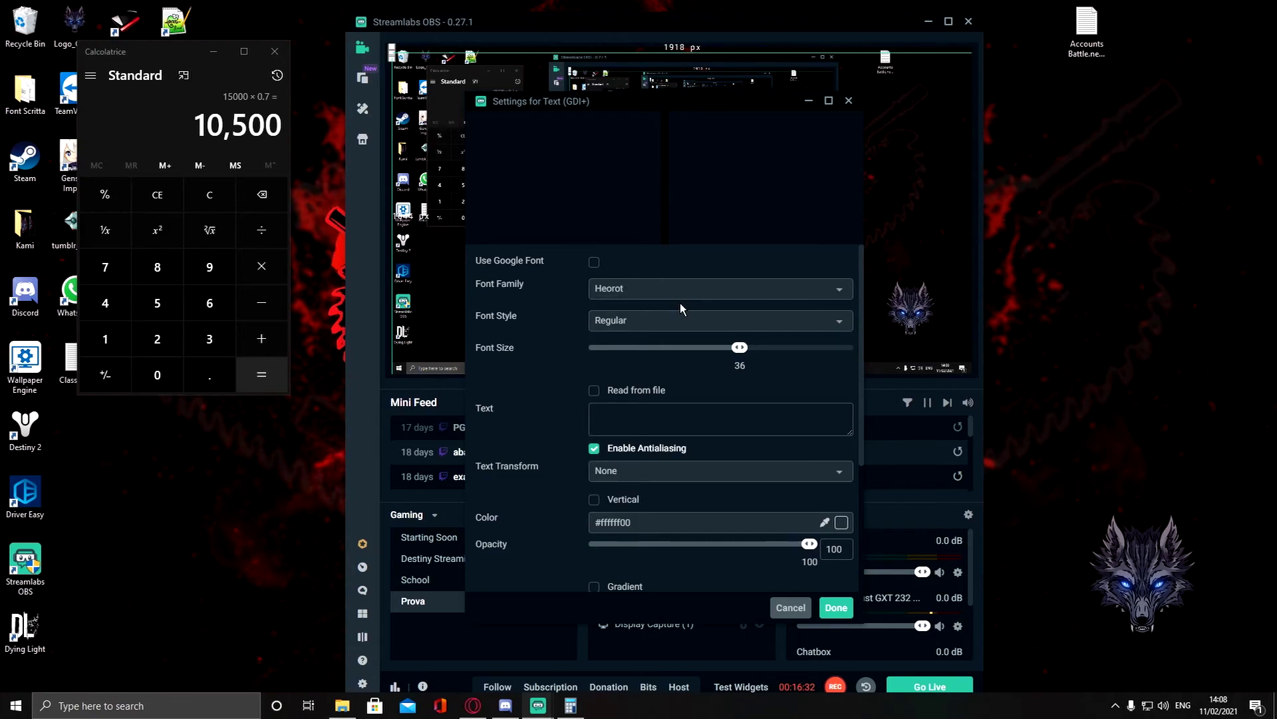
left_click(643, 419)
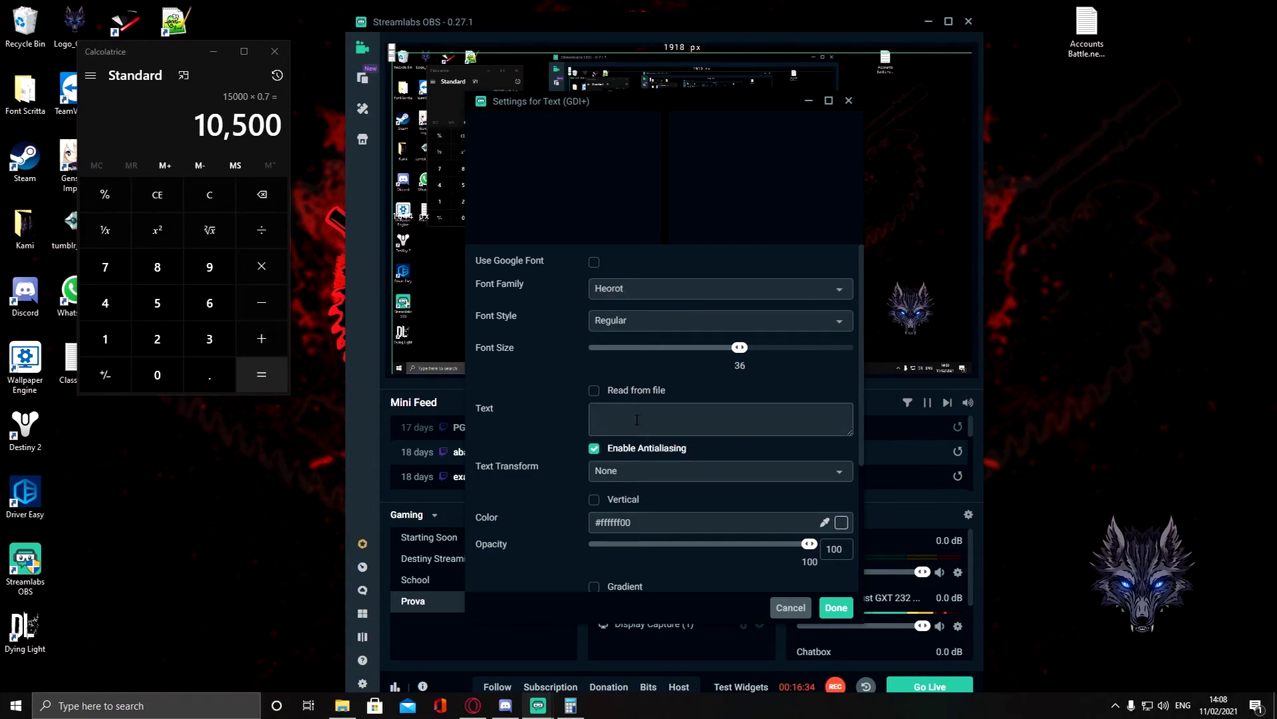
left_click_drag(764, 101, 801, 94)
- Find the clan name Úlfheðinn in the Discord regolamento channel's welcome message and copy it
left_click(506, 705)
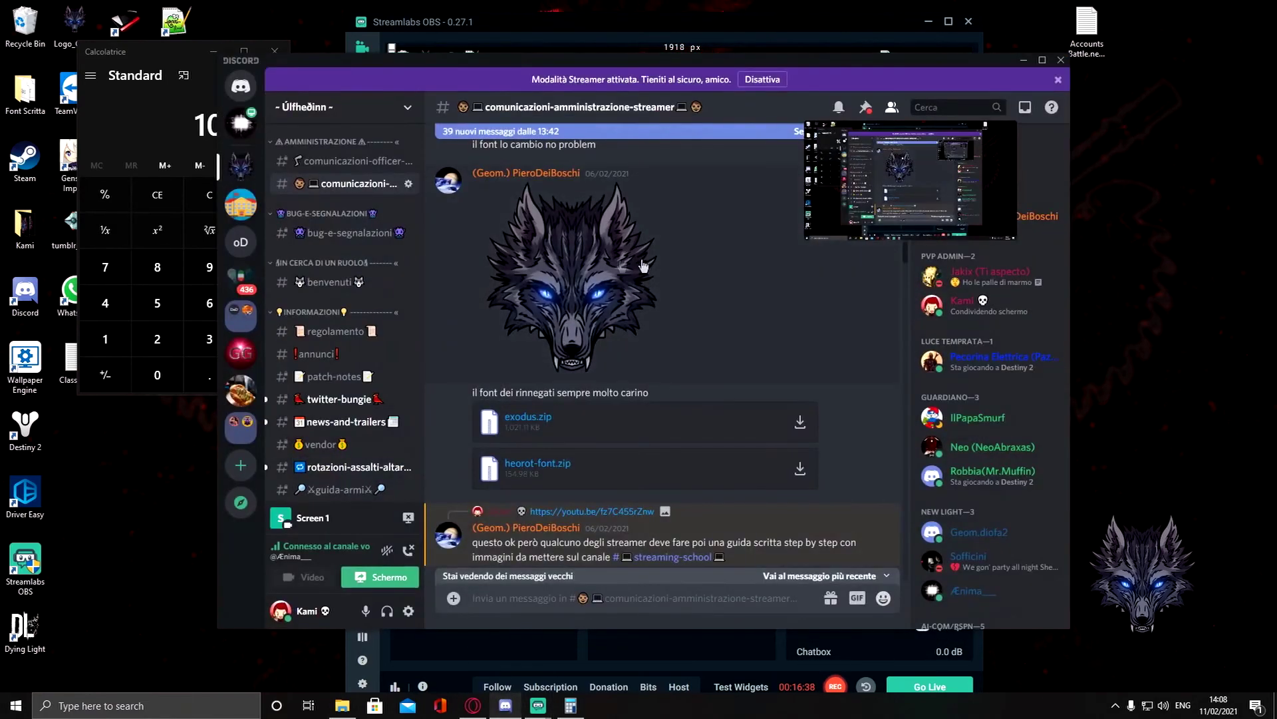
scroll(618, 304, "up", 5)
scroll(345, 289, "down", 3)
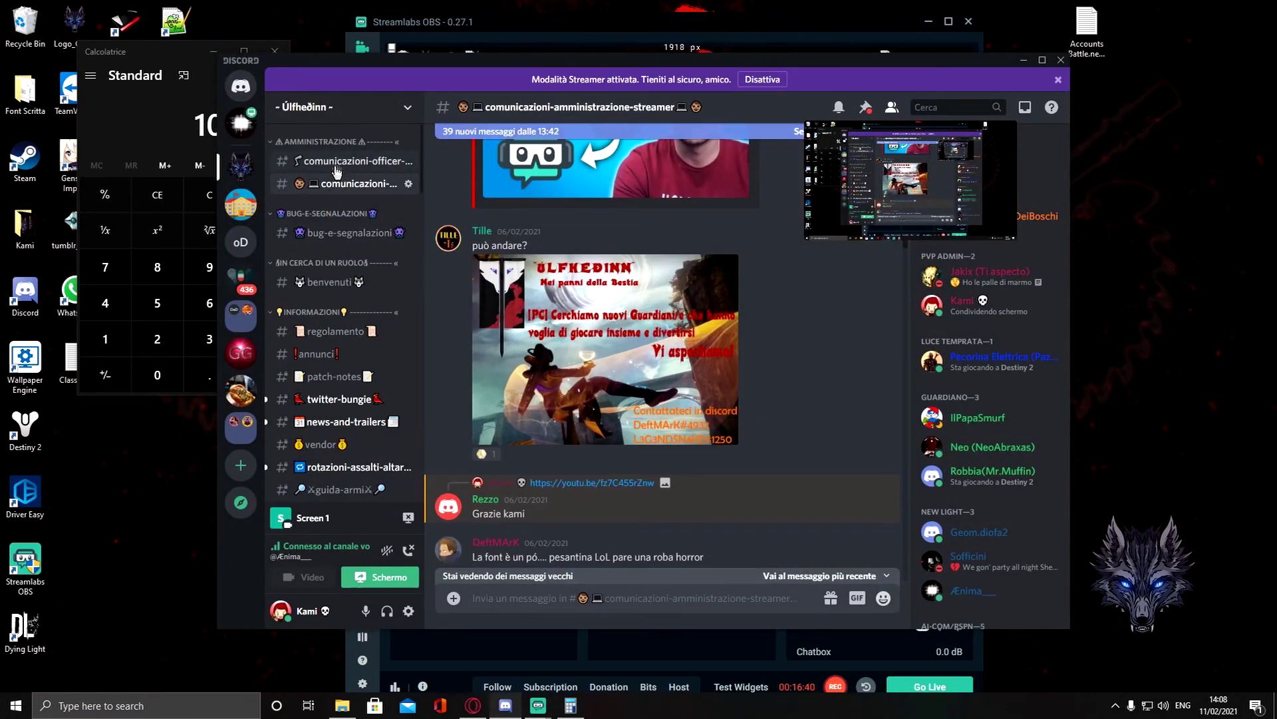
scroll(344, 288, "up", 3)
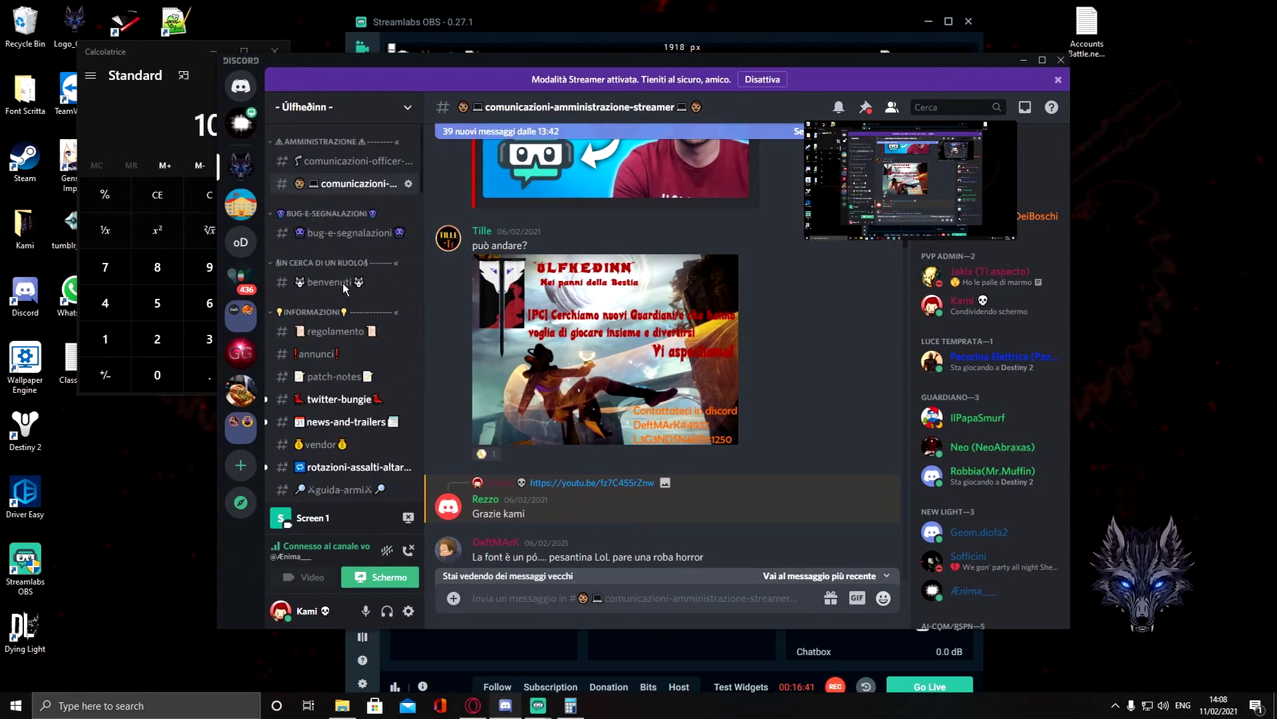
left_click(315, 113)
left_click(315, 113)
left_click(606, 349)
left_click(896, 269)
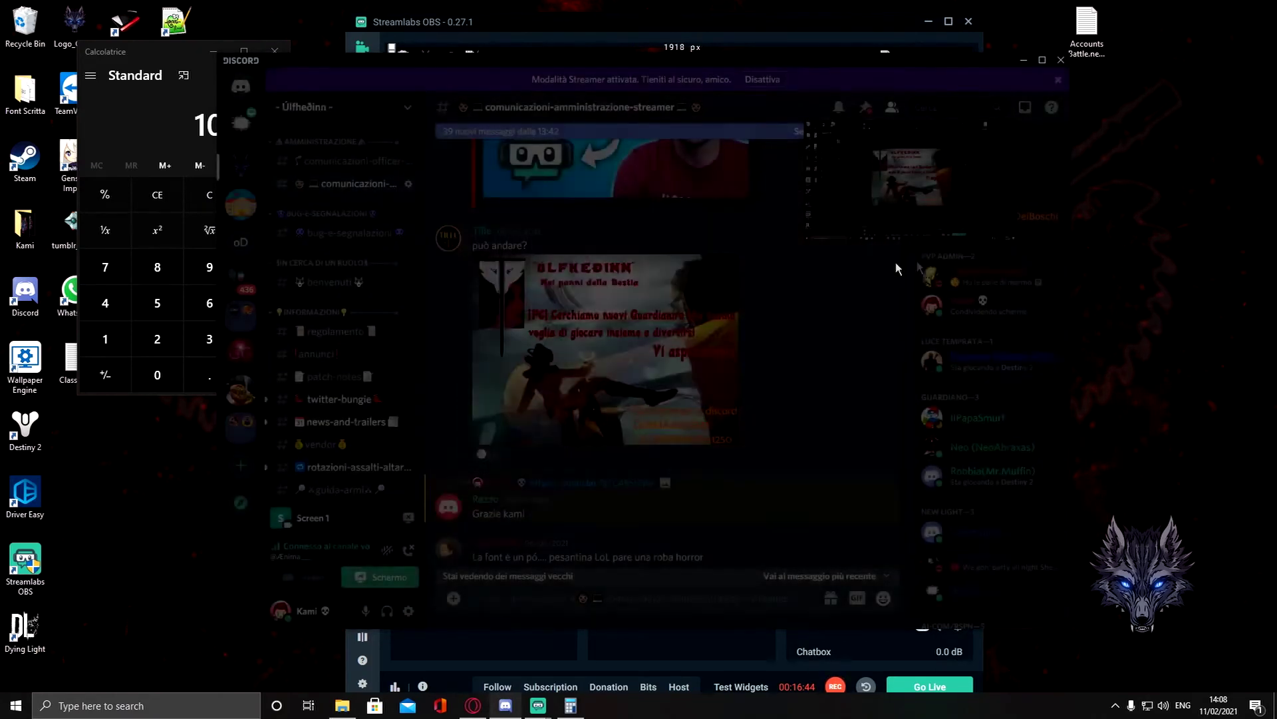
left_click(335, 331)
scroll(631, 348, "up", 5)
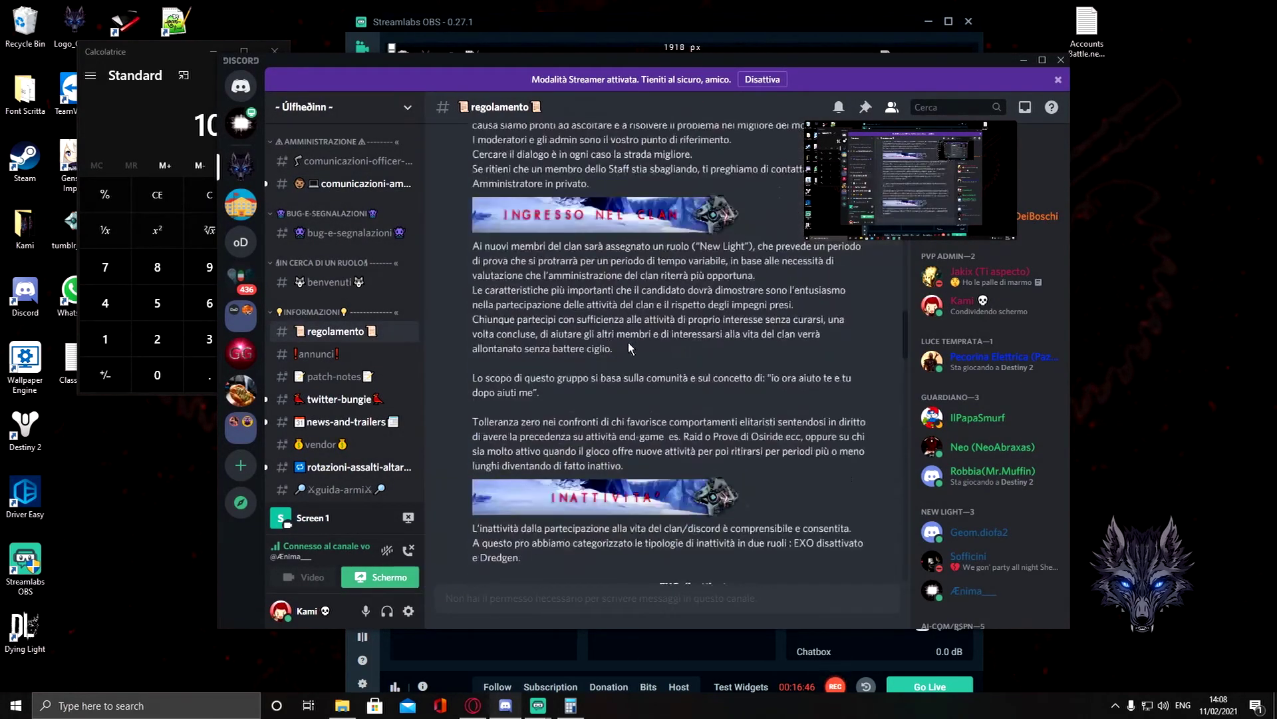
scroll(631, 346, "up", 5)
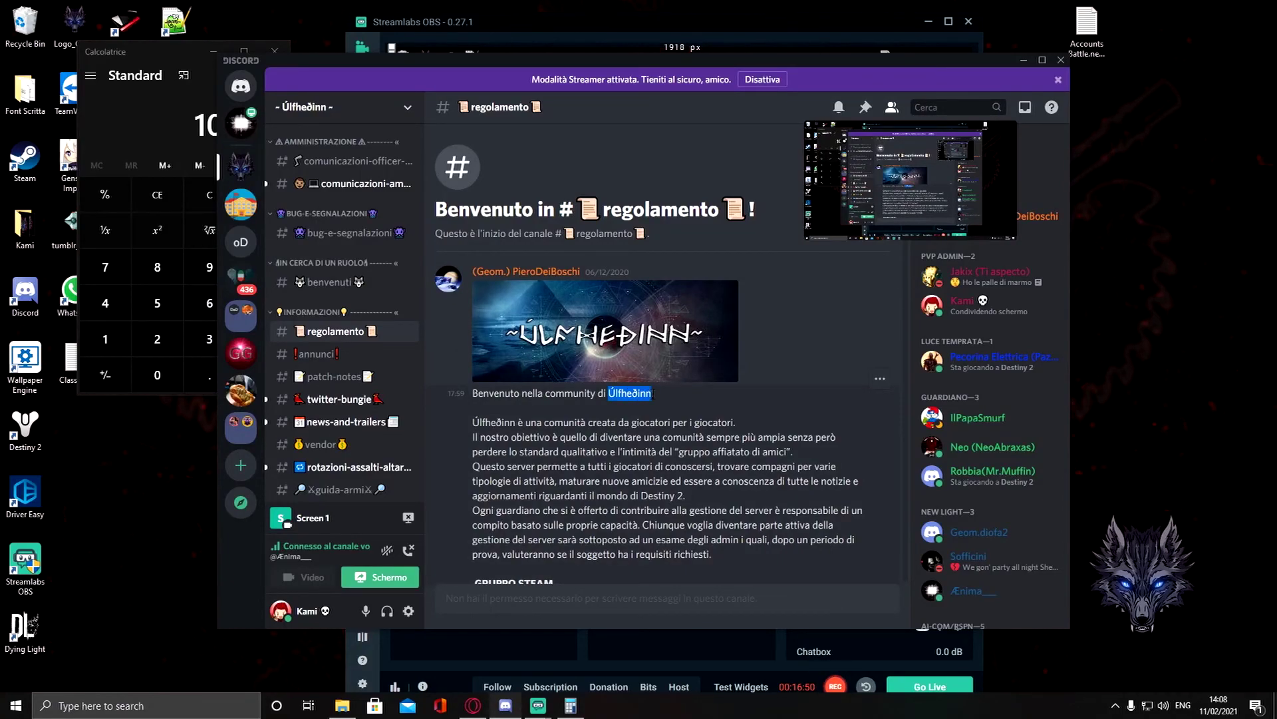
- Return to the Text (GDI+) settings and enter Úlfheðinn as the source's text
left_click(1025, 61)
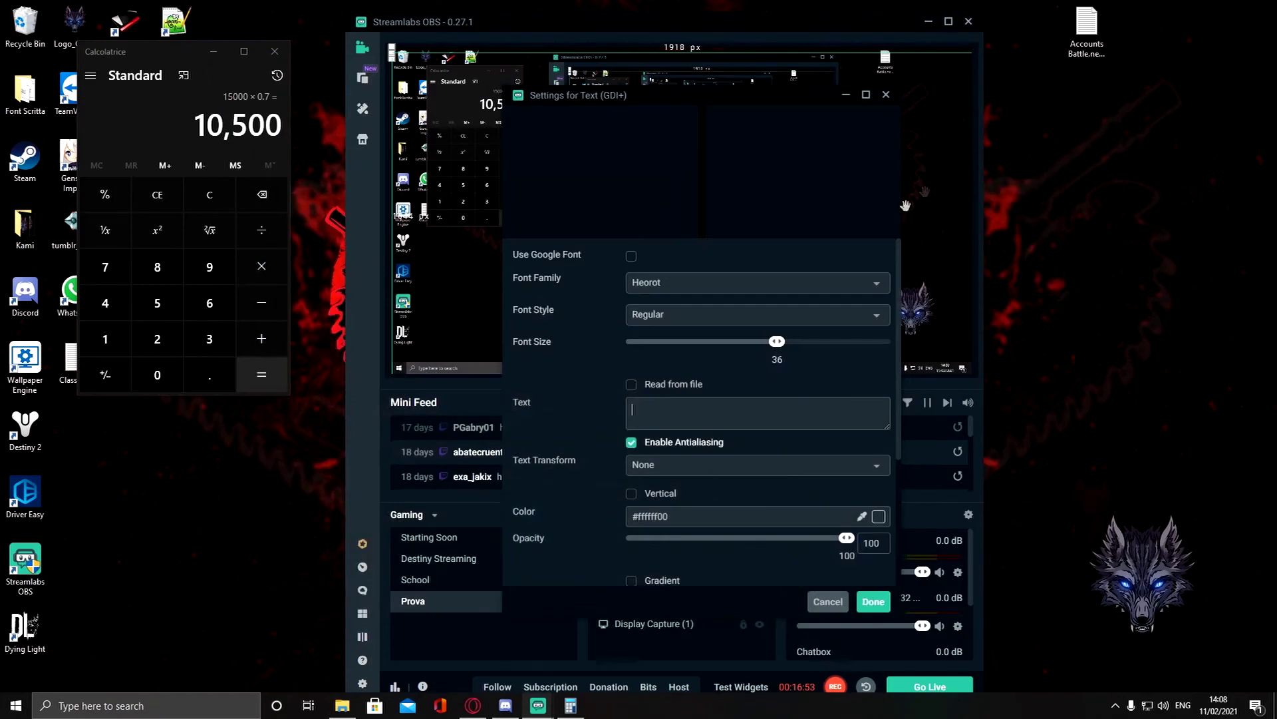
left_click(679, 408)
type("Úlfheðinn")
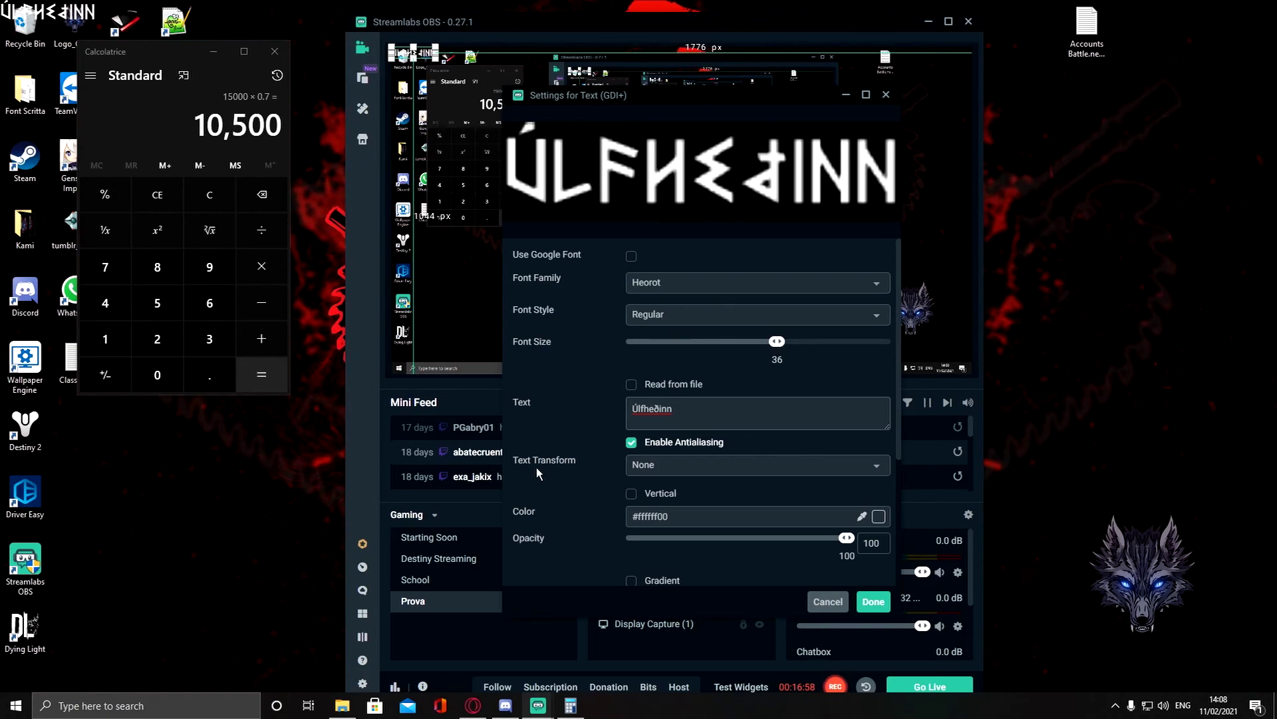
- Set the clan-name text's opacity to 80 and confirm the text source's settings
scroll(536, 467, "down", 2)
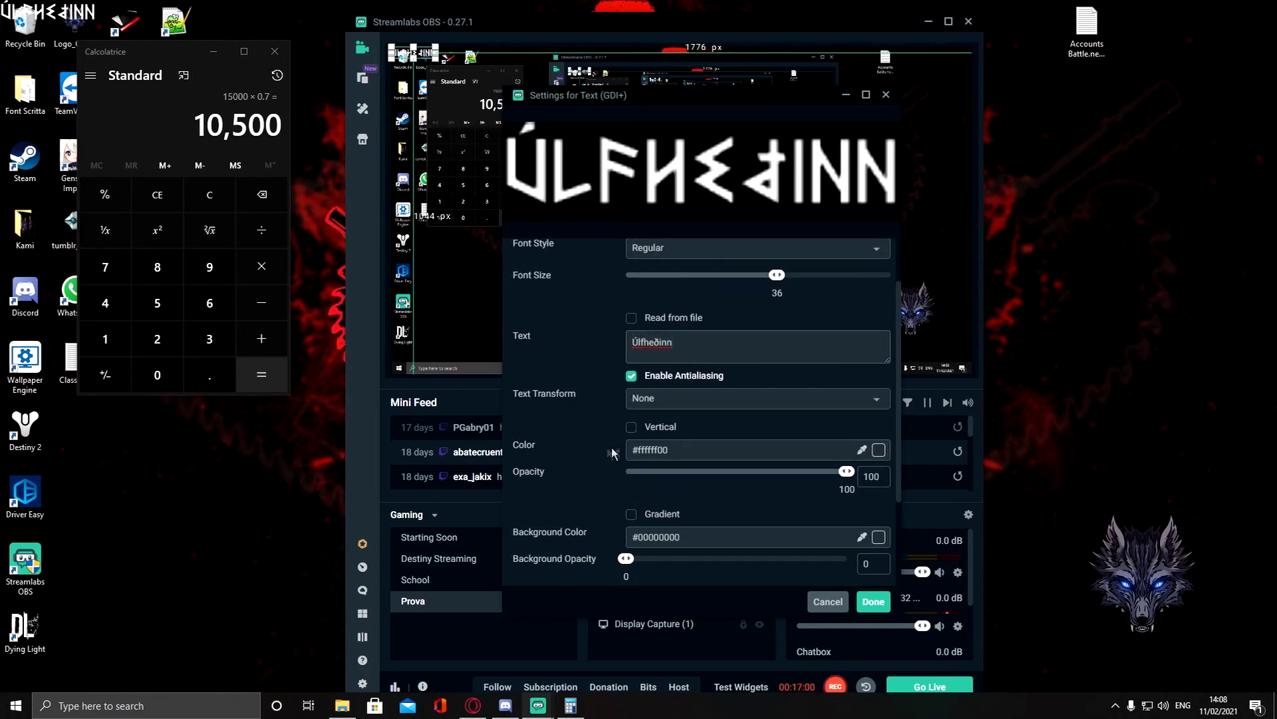
double_click(865, 476)
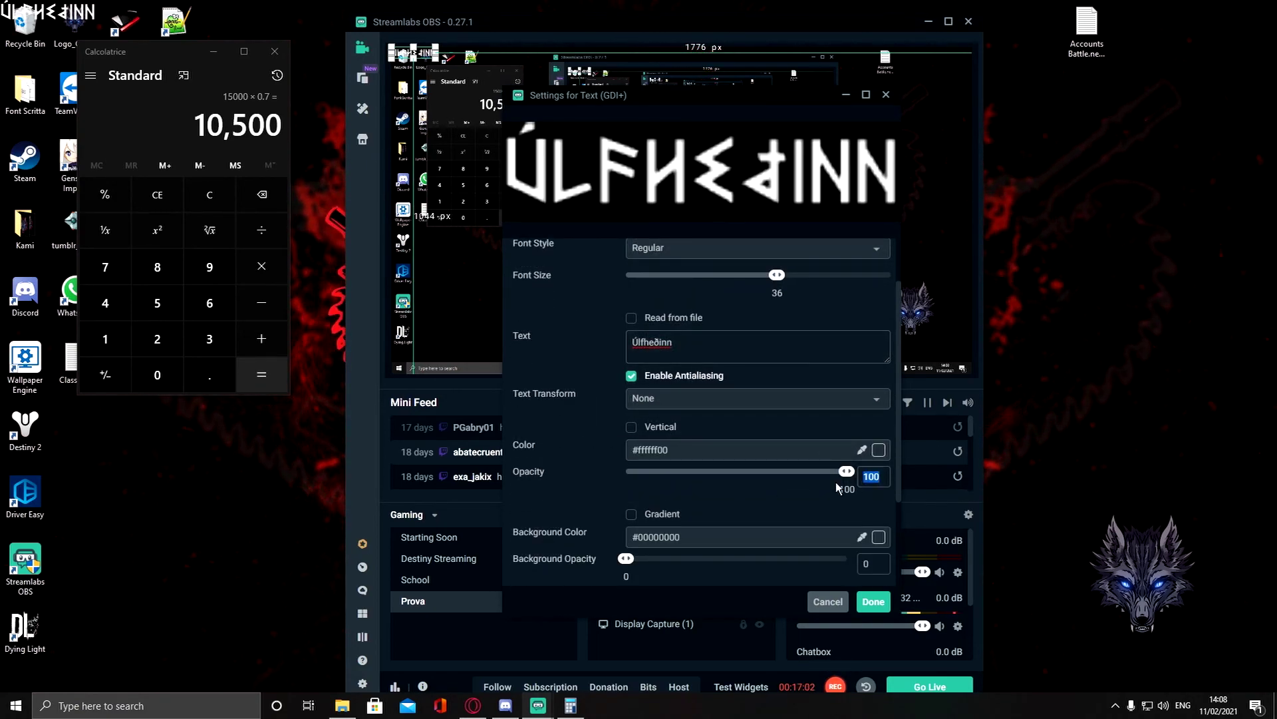
type("80")
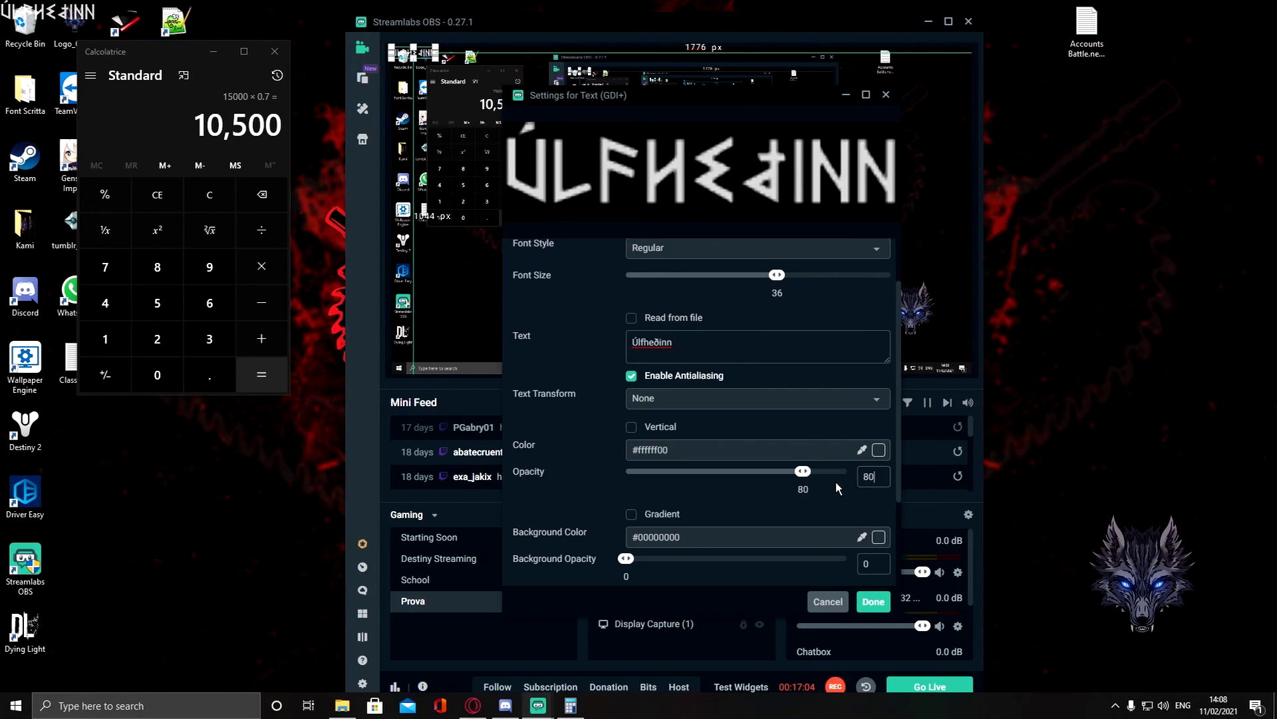
scroll(632, 392, "down", 2)
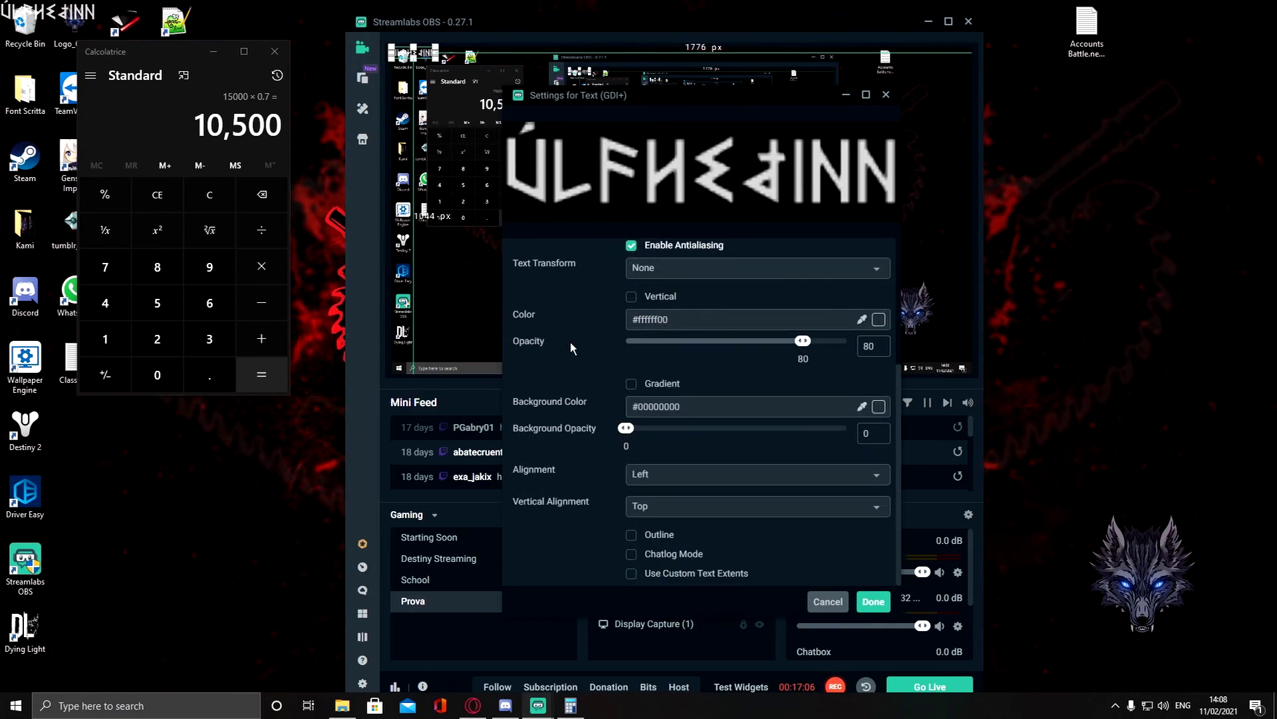
left_click(874, 601)
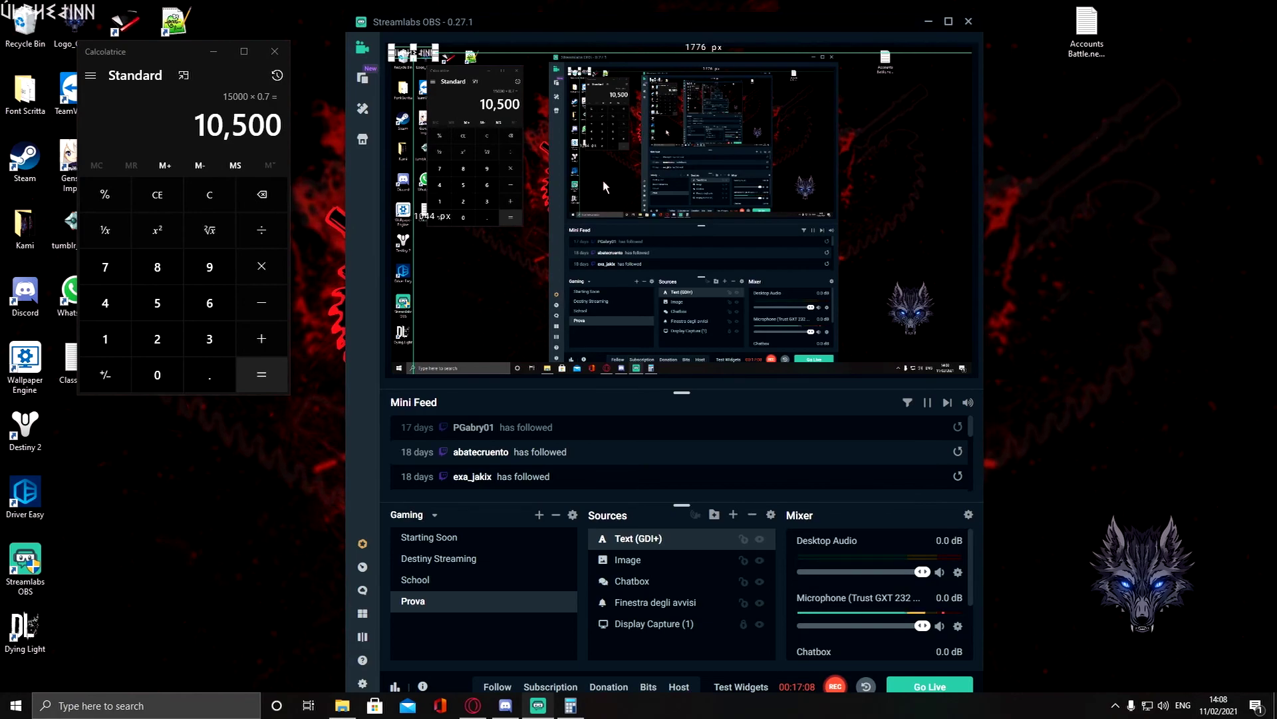
- Move the clan-name text directly beneath the wolf logo, scale it down slightly and align it with the logo's centre
left_click_drag(431, 59, 953, 357)
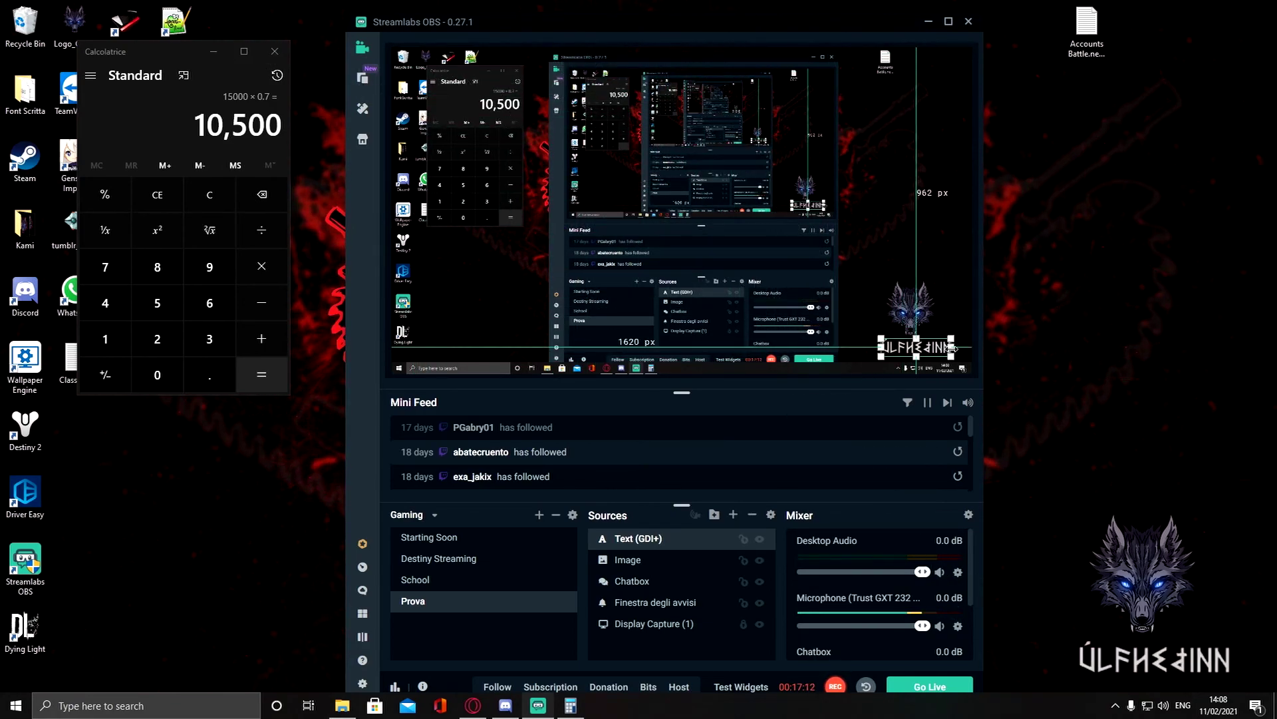
left_click_drag(881, 340, 912, 348)
left_click(889, 272)
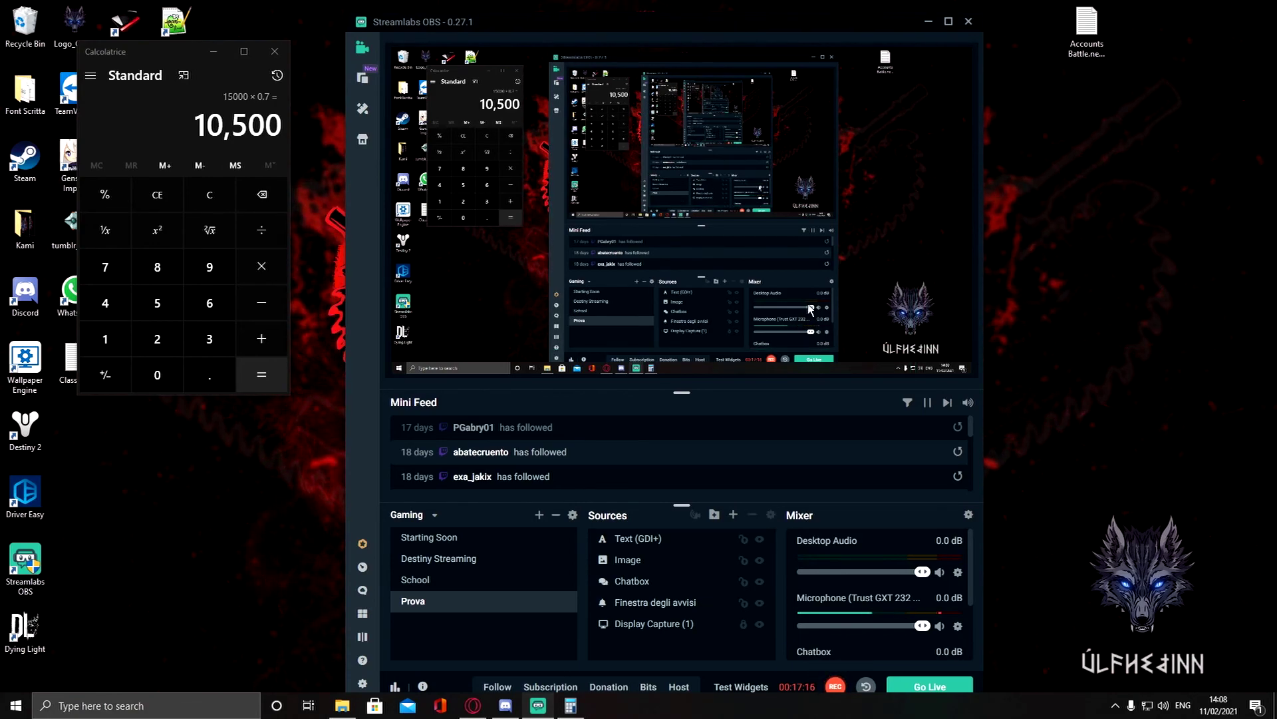
left_click(910, 343)
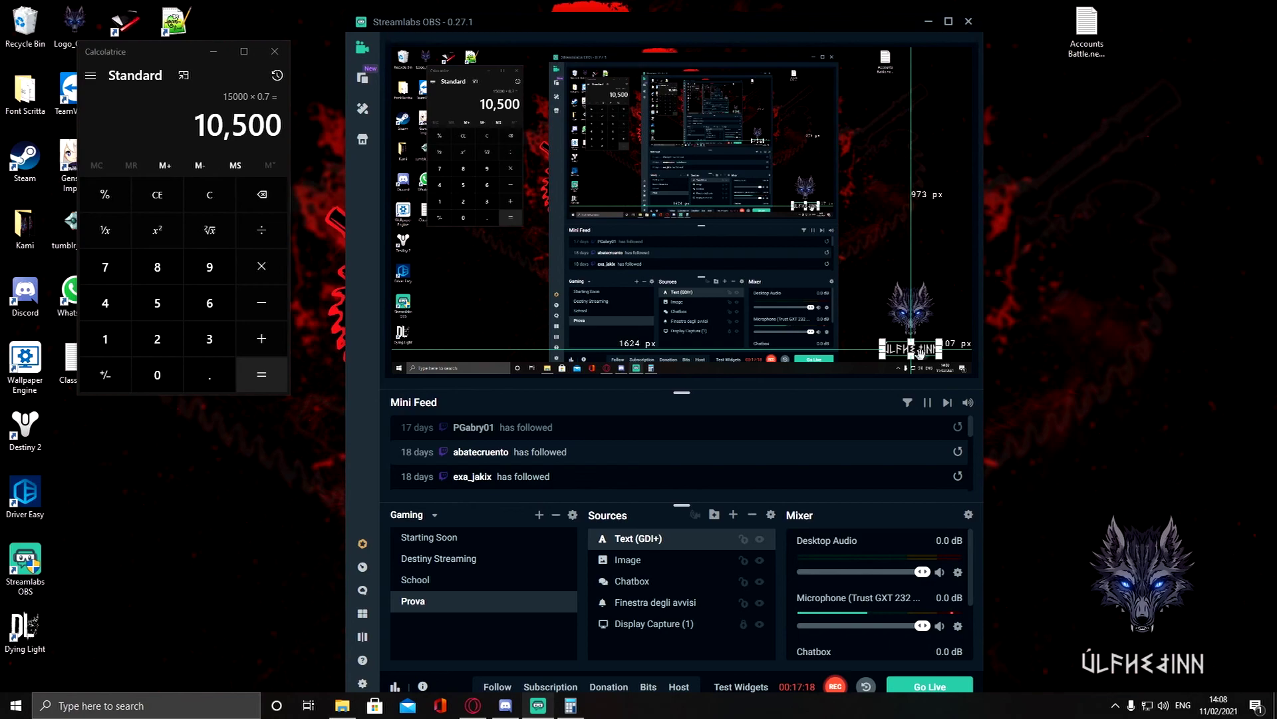
left_click(808, 313)
- Reopen the Text (GDI+) source's properties, extend its text to "Úlfheðinn Clann" and confirm
left_click(668, 540)
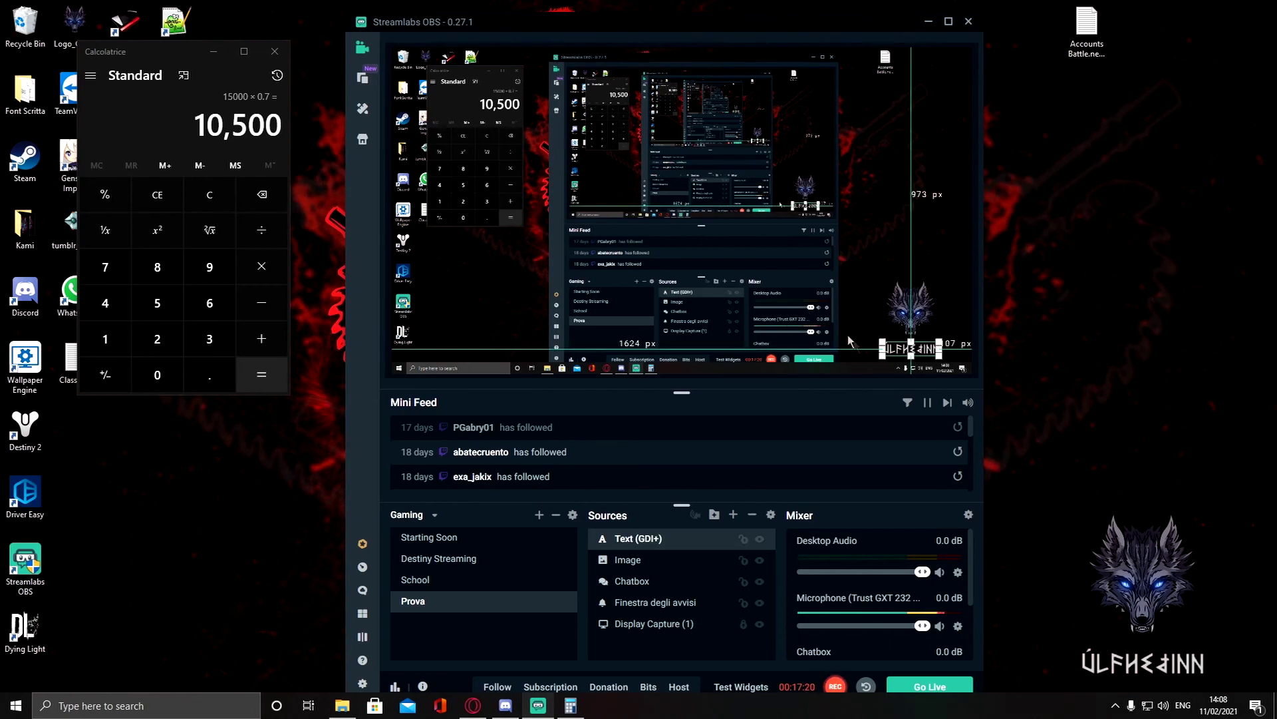
left_click(678, 644)
left_click(670, 540)
right_click(670, 540)
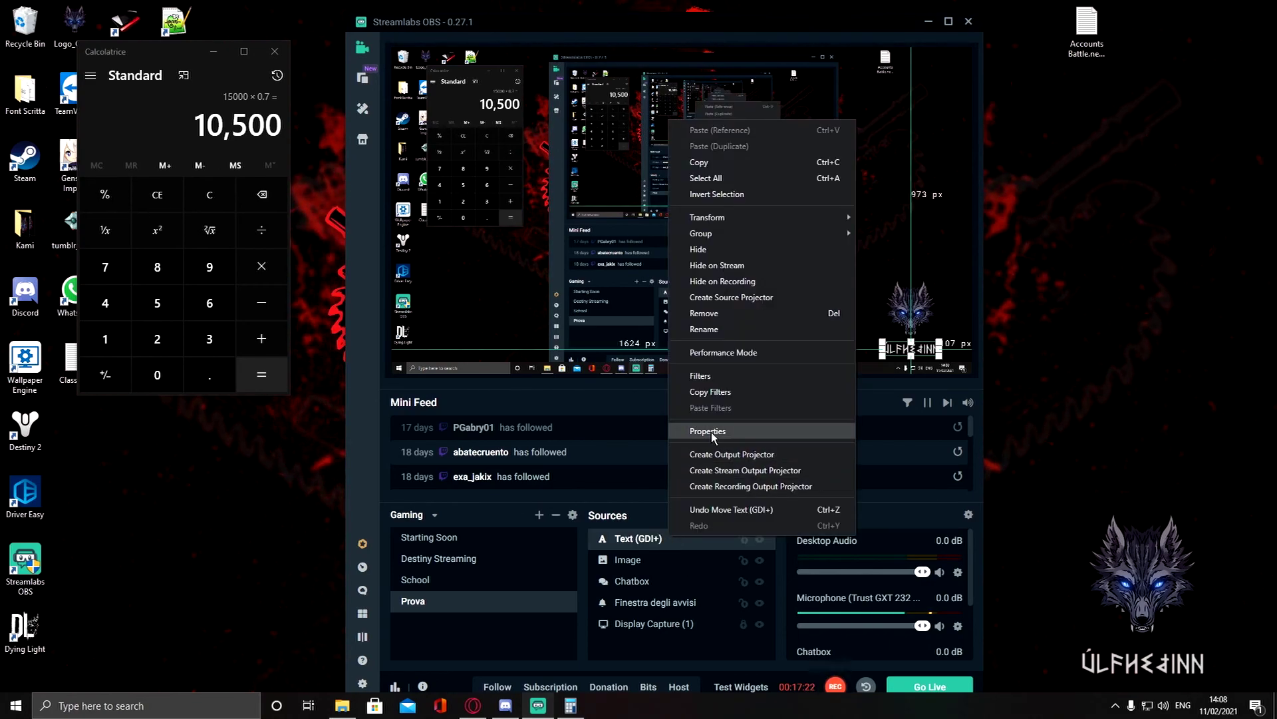
left_click(687, 431)
left_click(688, 409)
key("BackSpace")
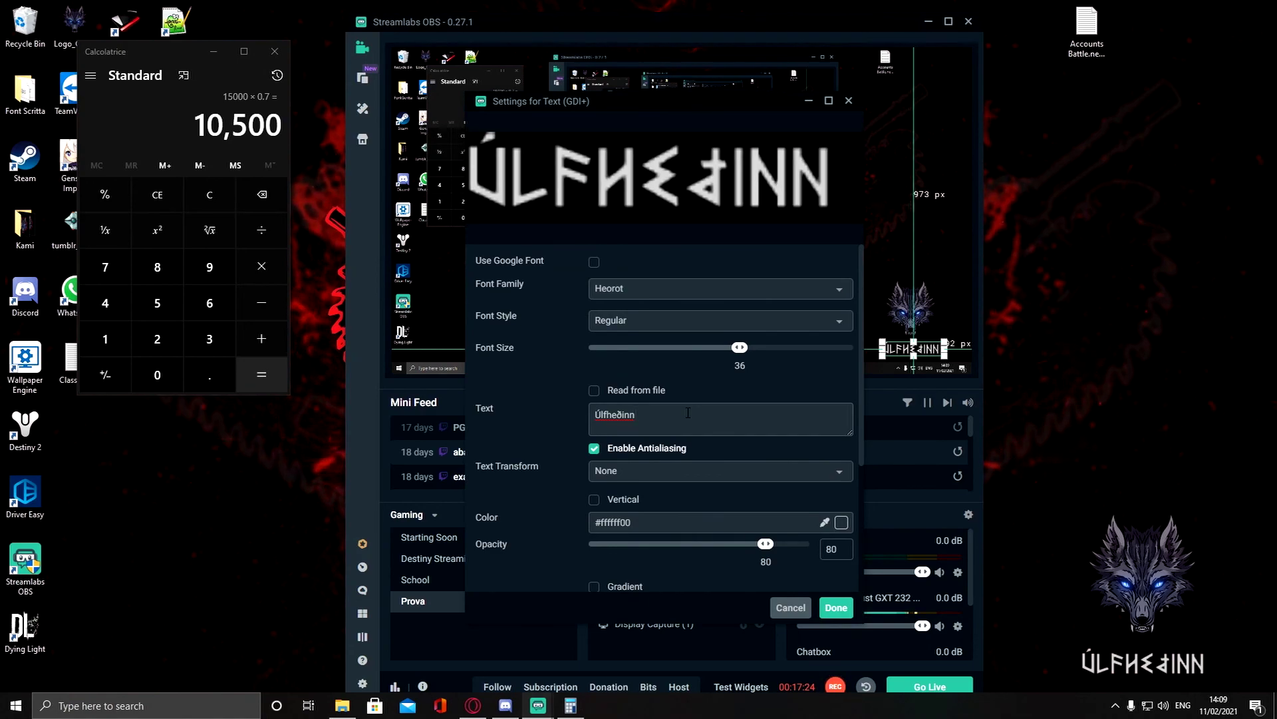
type("Clann")
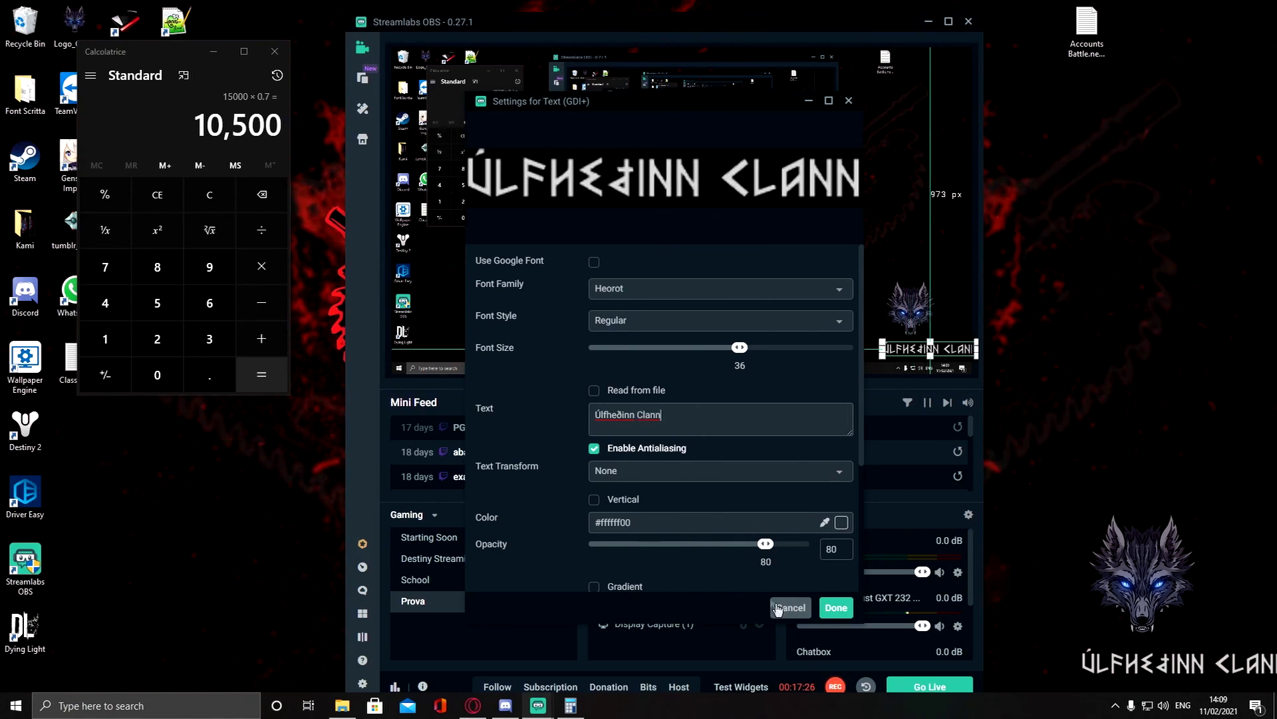
left_click(836, 607)
- Centre the Úlfheðinn Clann text beneath the wolf logo, scale the text down and shift both closer to the canvas's right edge
left_click_drag(955, 348, 937, 348)
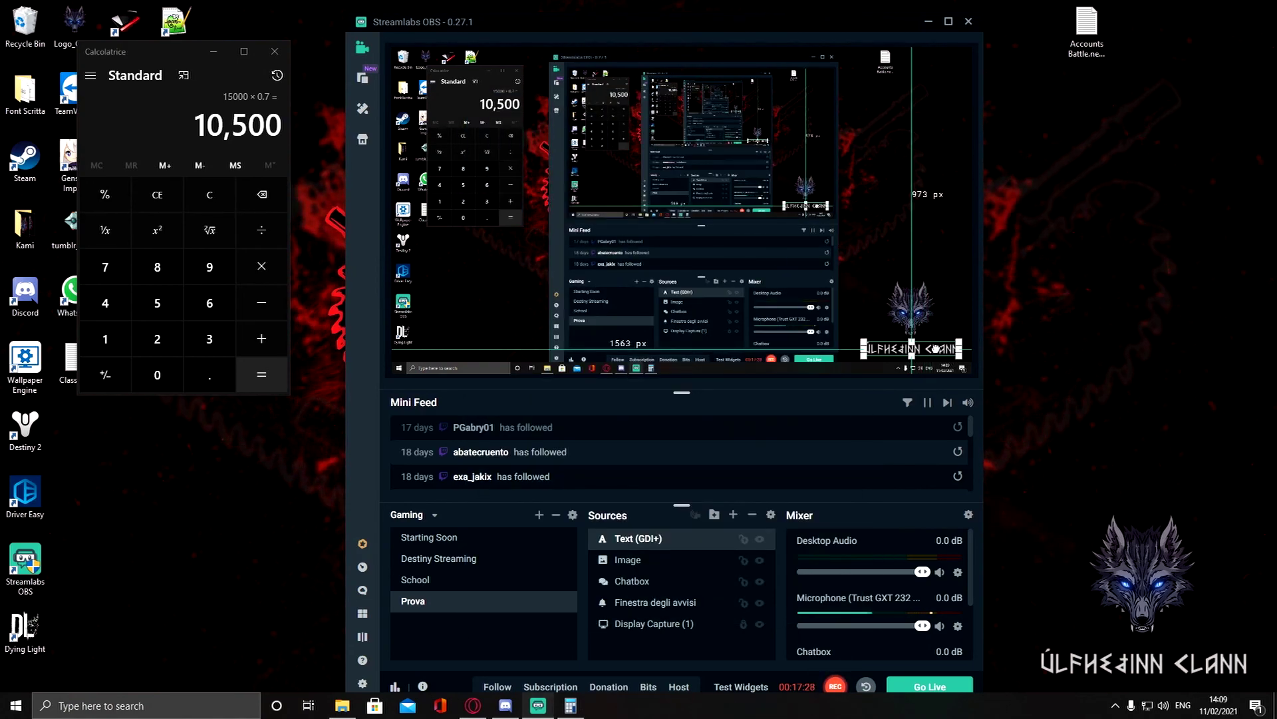
left_click(853, 317)
left_click(920, 350)
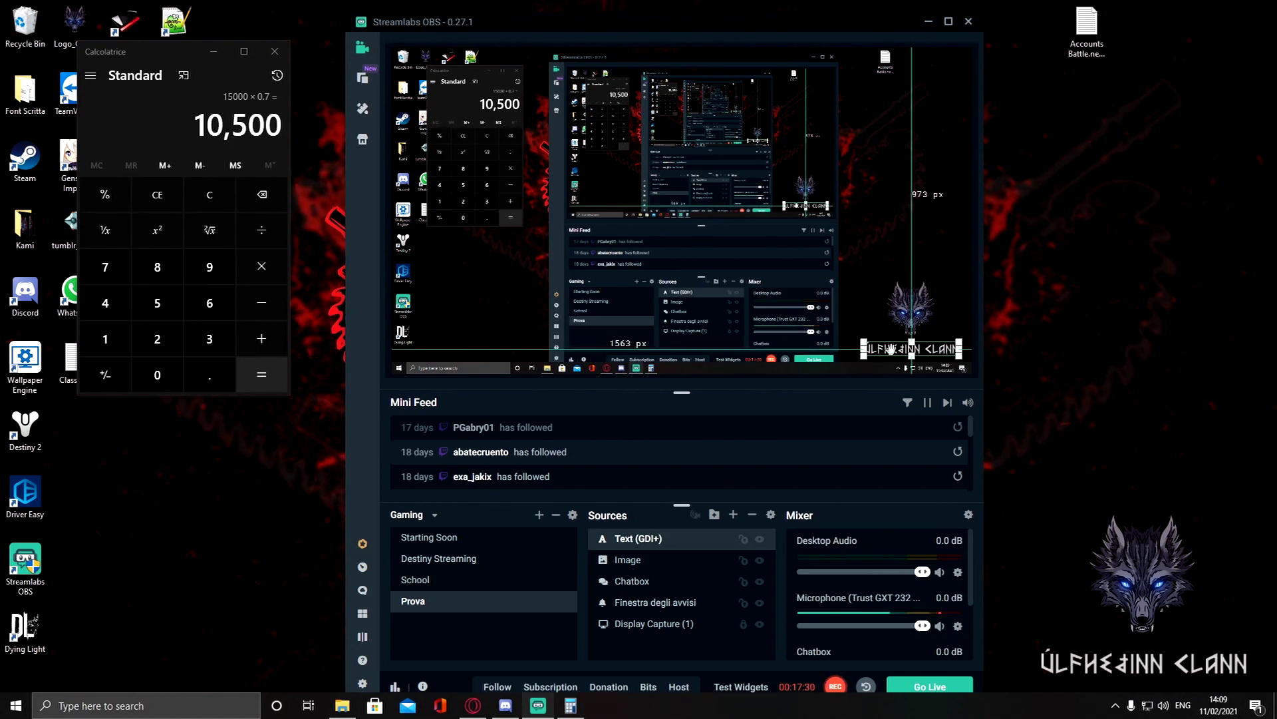
left_click(960, 300)
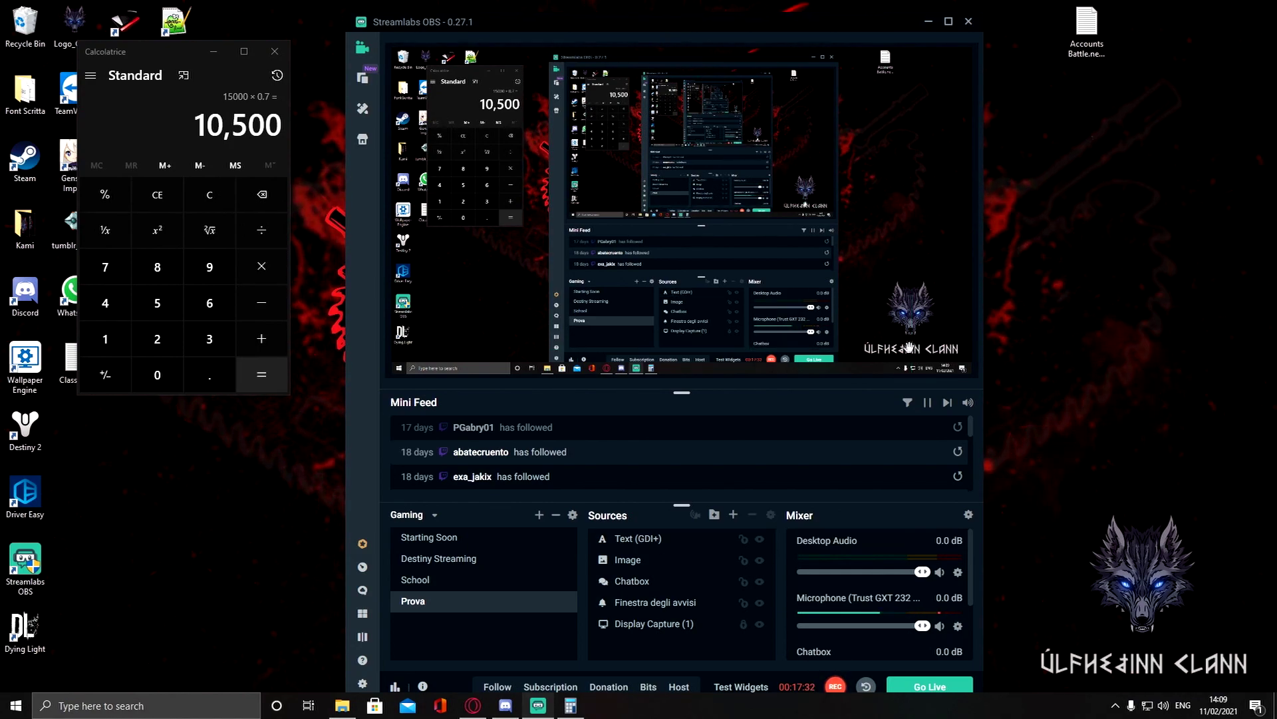
left_click(951, 346)
left_click(769, 244)
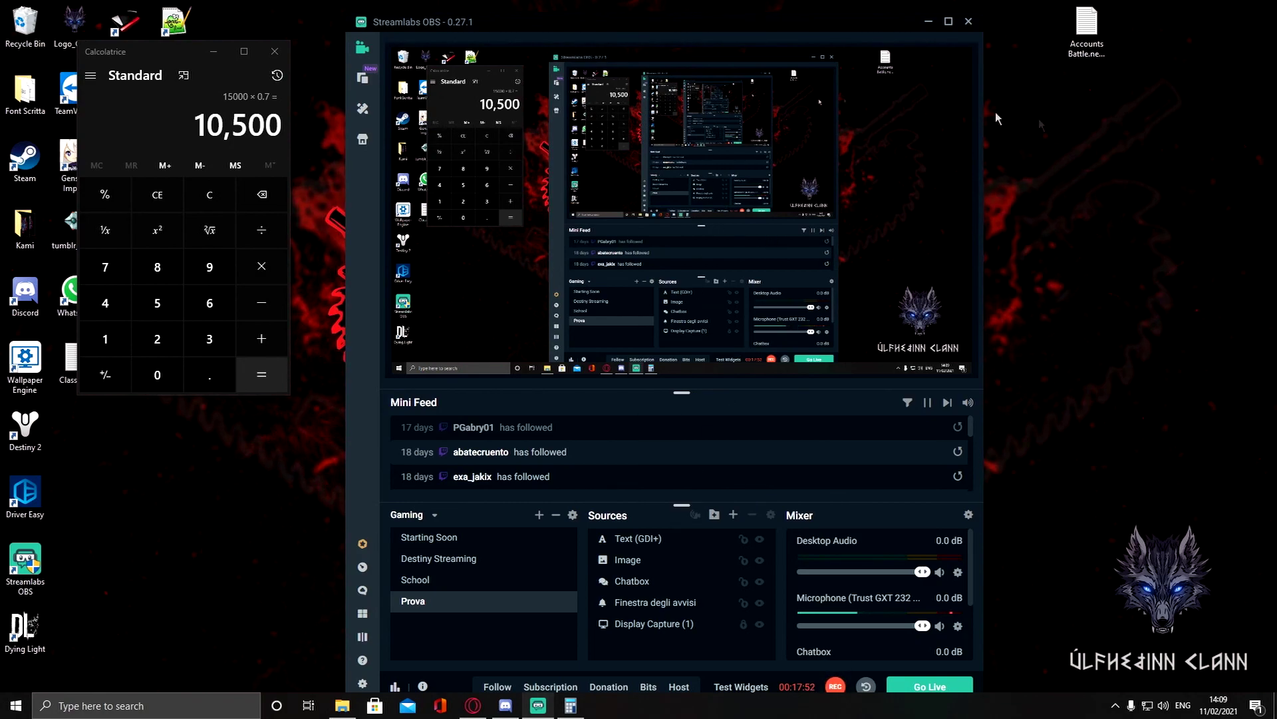
- Close the calculator and fine-tune the clan text's placement beneath the wolf logo
left_click(274, 52)
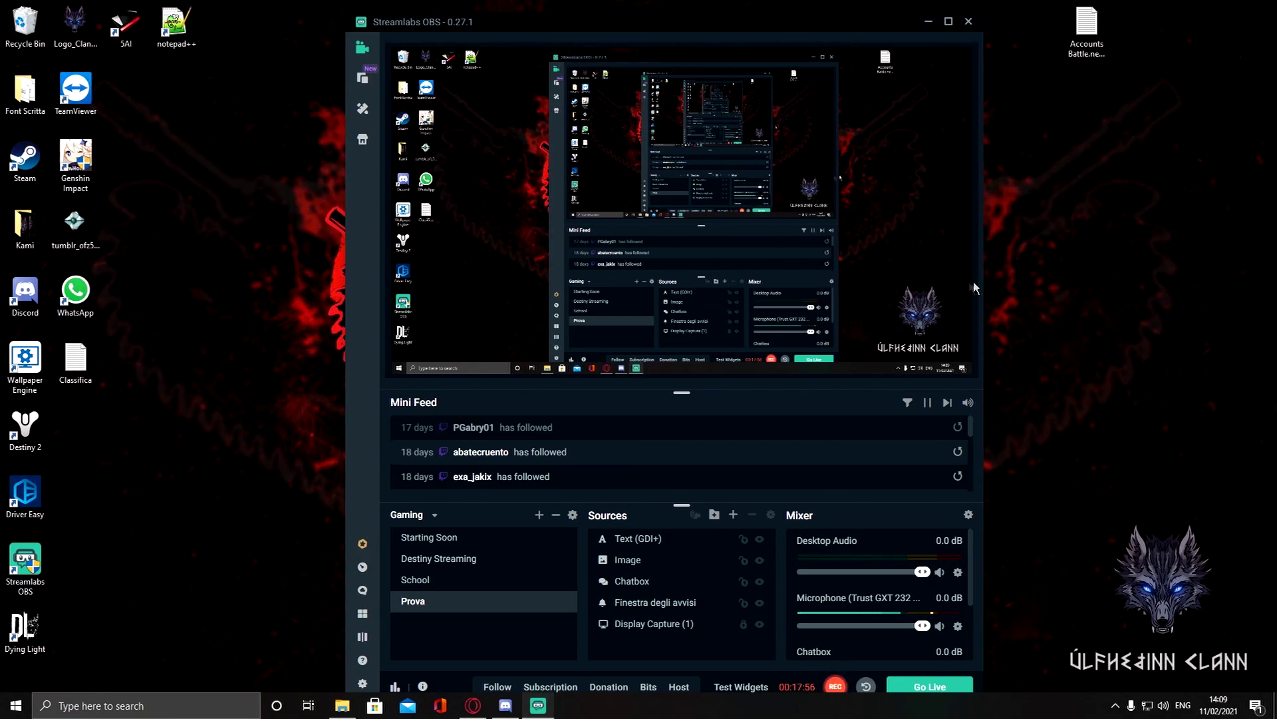
left_click(921, 306)
left_click_drag(920, 347, 921, 351)
left_click(973, 376)
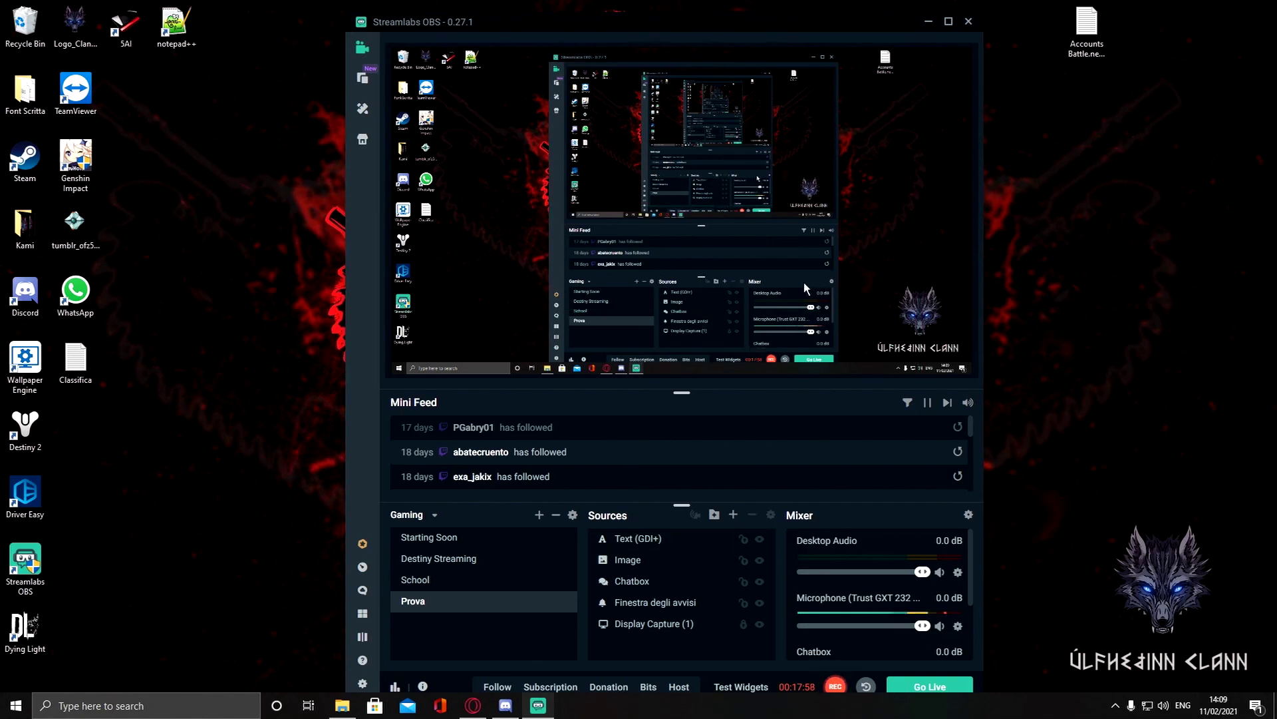